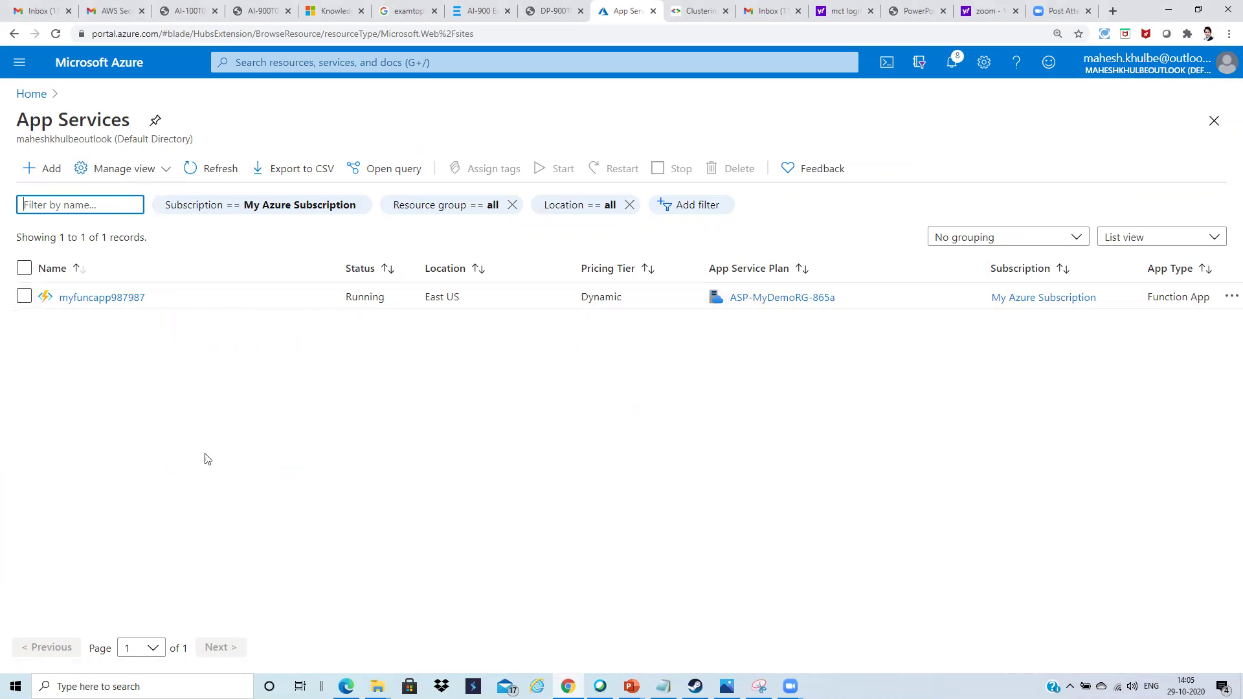
Start creating a new web app from the App Services list
left_click(45, 169)
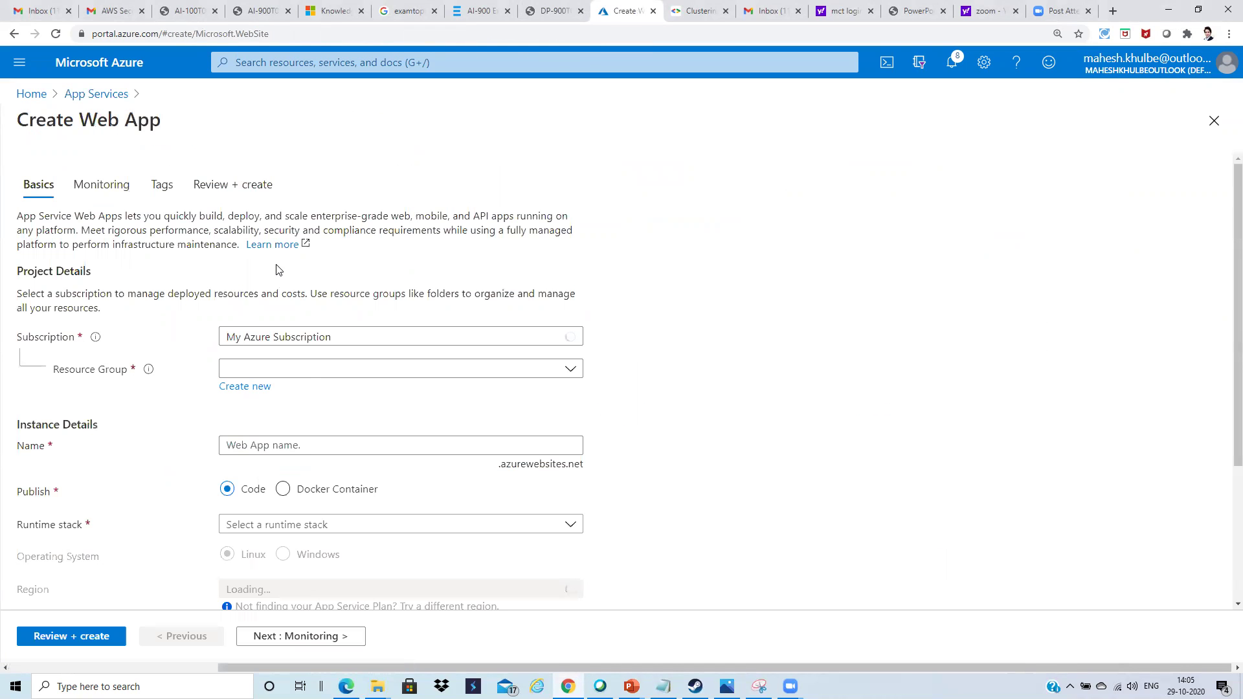
Set the resource group to MyResourceGroup and select the azurewebsites.net address suffix
left_click(360, 366)
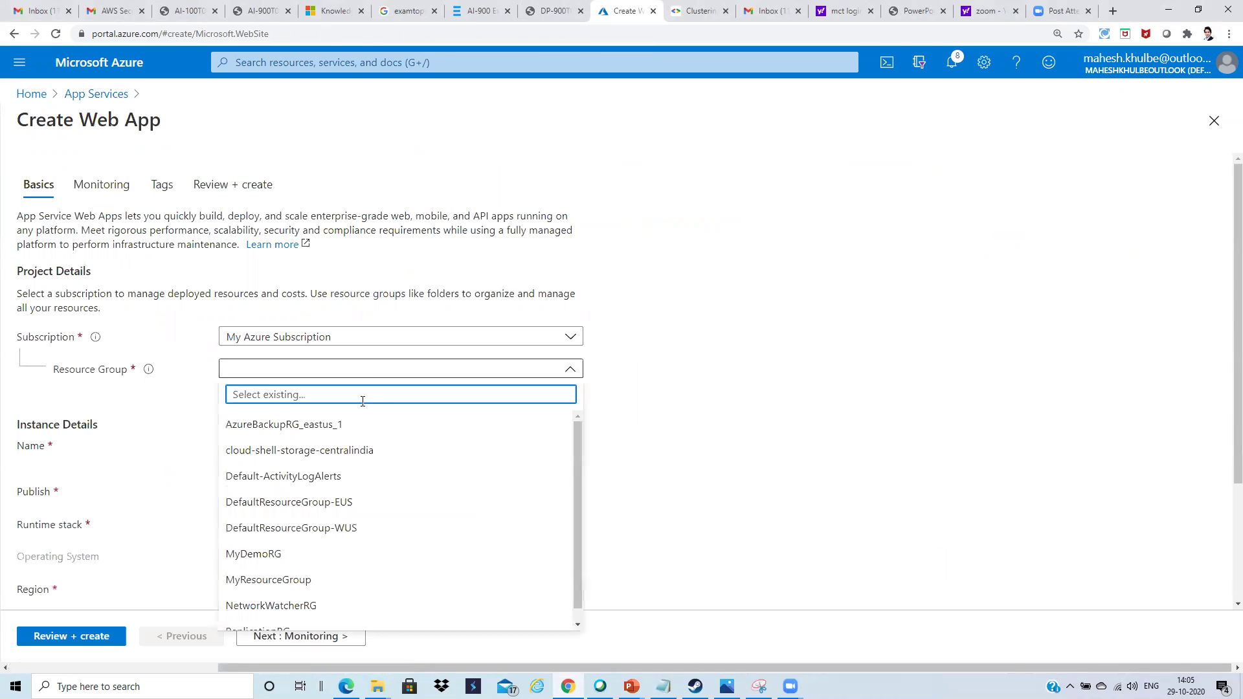
left_click(330, 578)
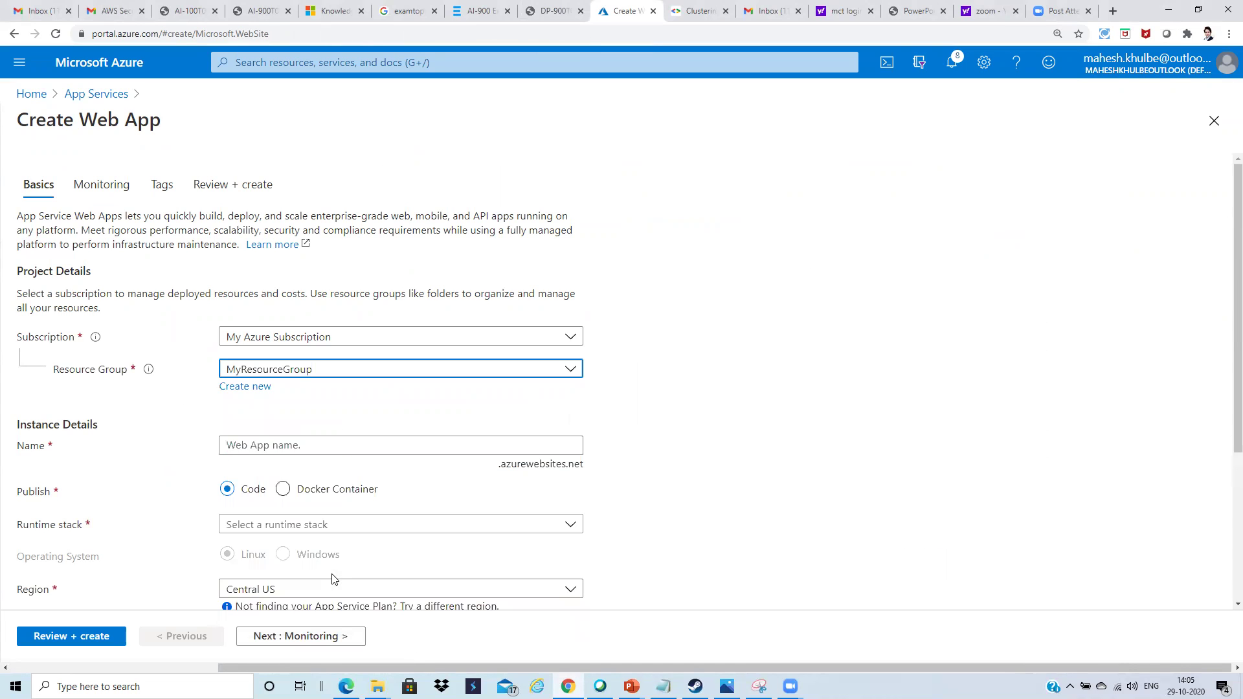
left_click(347, 446)
left_click_drag(492, 467, 634, 457)
double_click(581, 465)
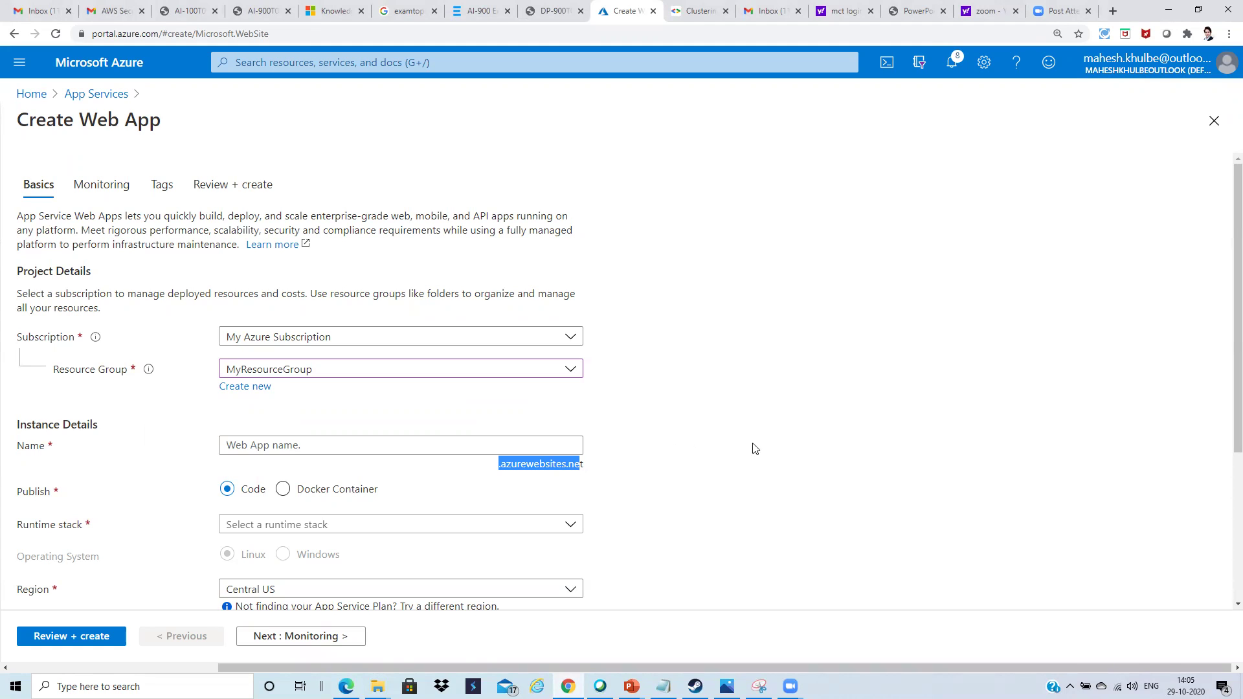
Enter mywebapp989 as the web app name and show the Runtime stack options
left_click(313, 444)
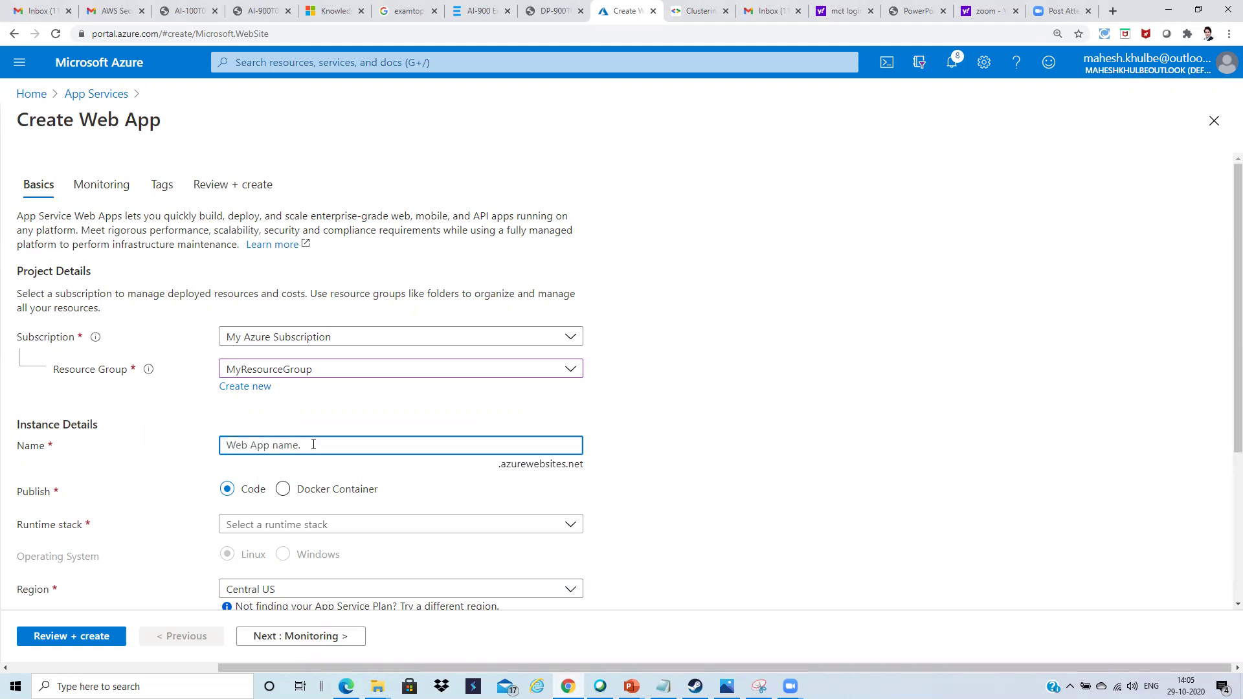
type("mywebapp989")
scroll(1233, 353, "down", 2)
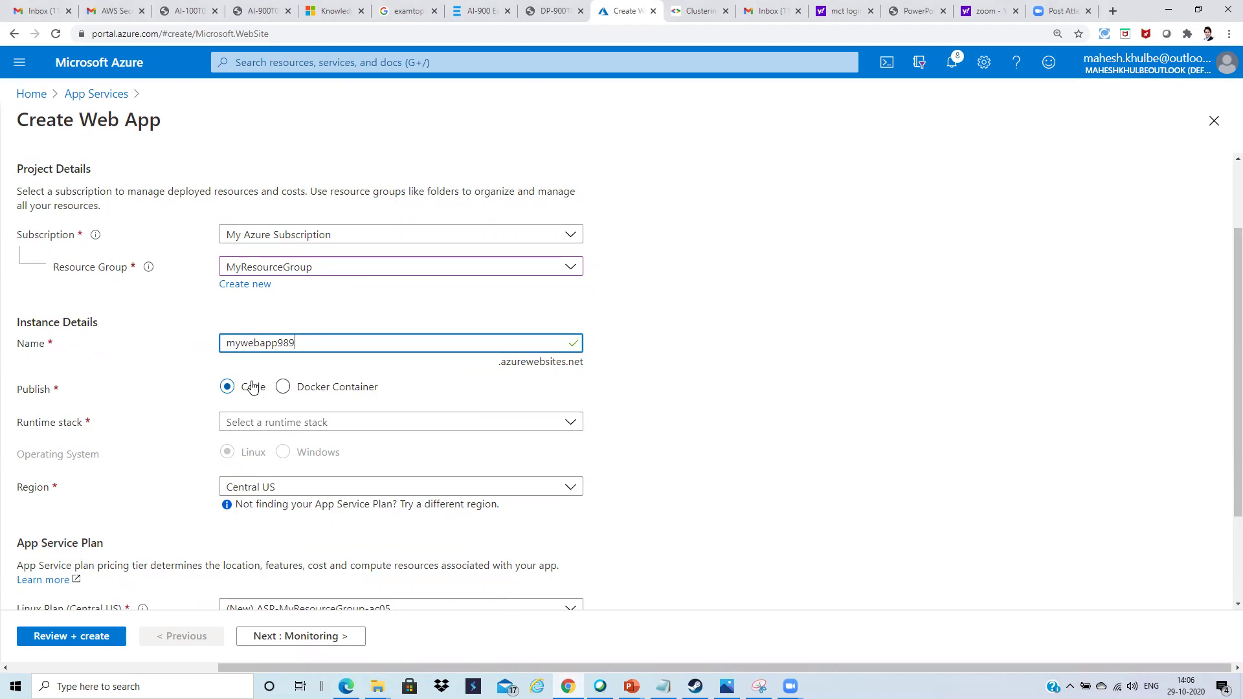
left_click(337, 425)
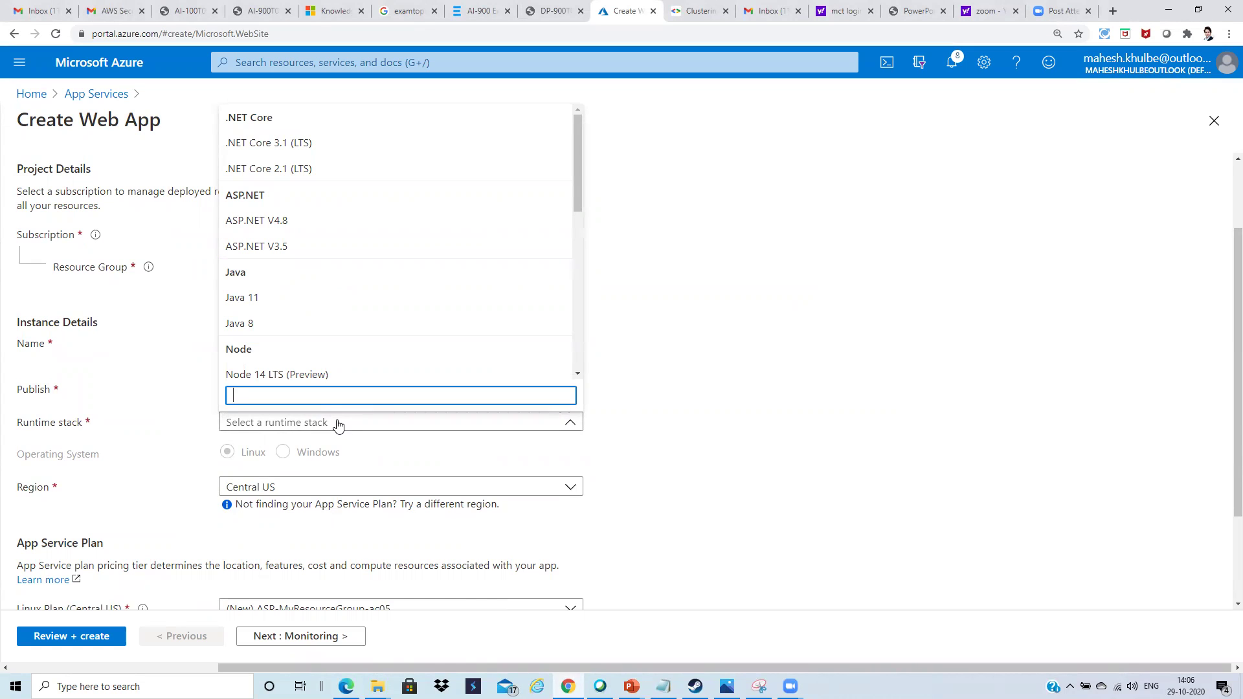
Publish as Docker Container on Linux, creating plan ASP-MyResourceGroup-b512 in Central US
left_click(685, 316)
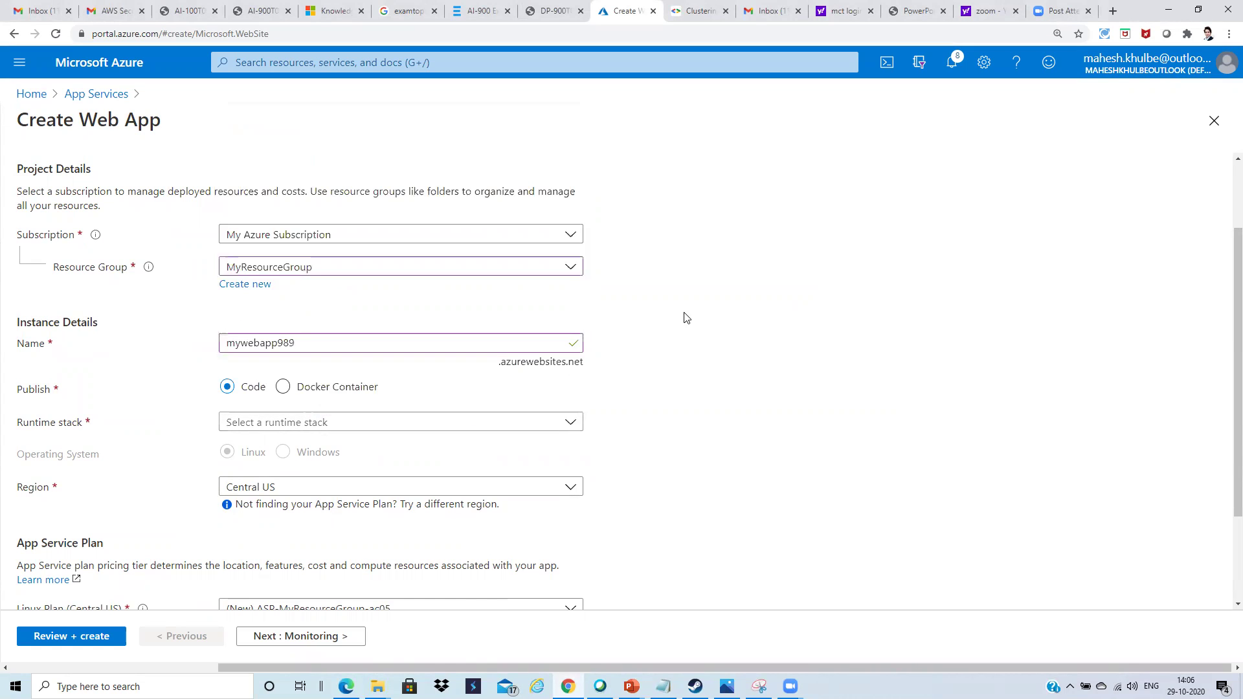
left_click(355, 388)
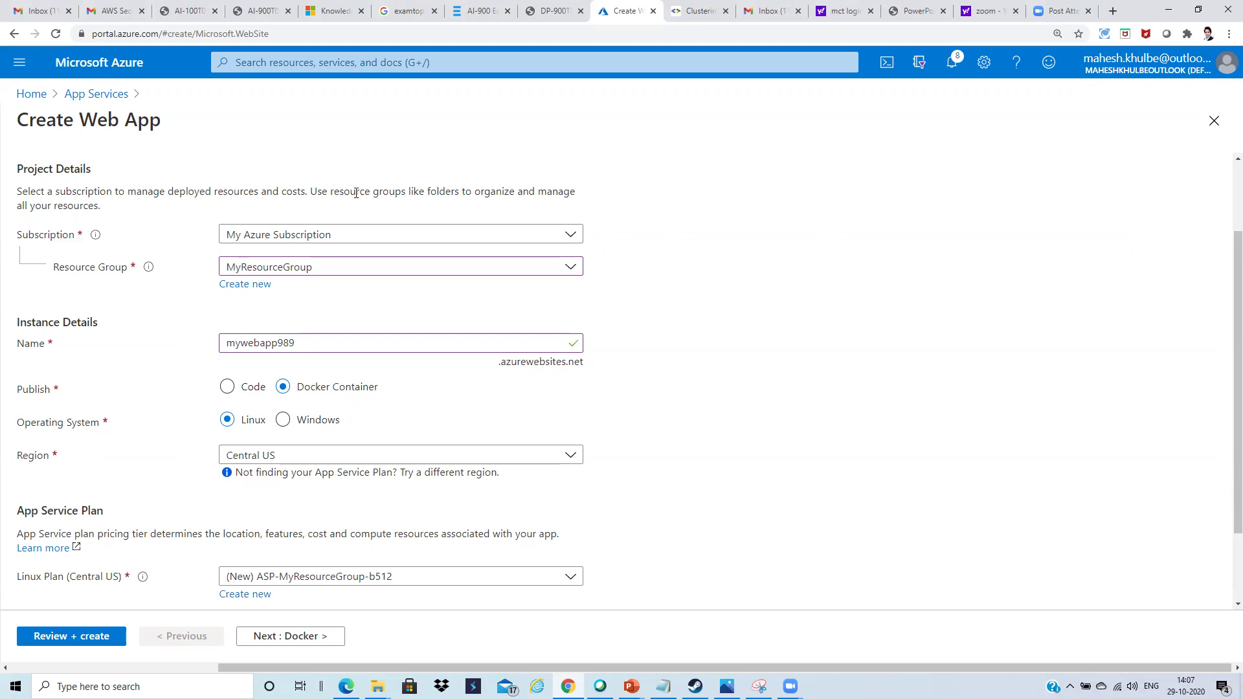
right_click(620, 10)
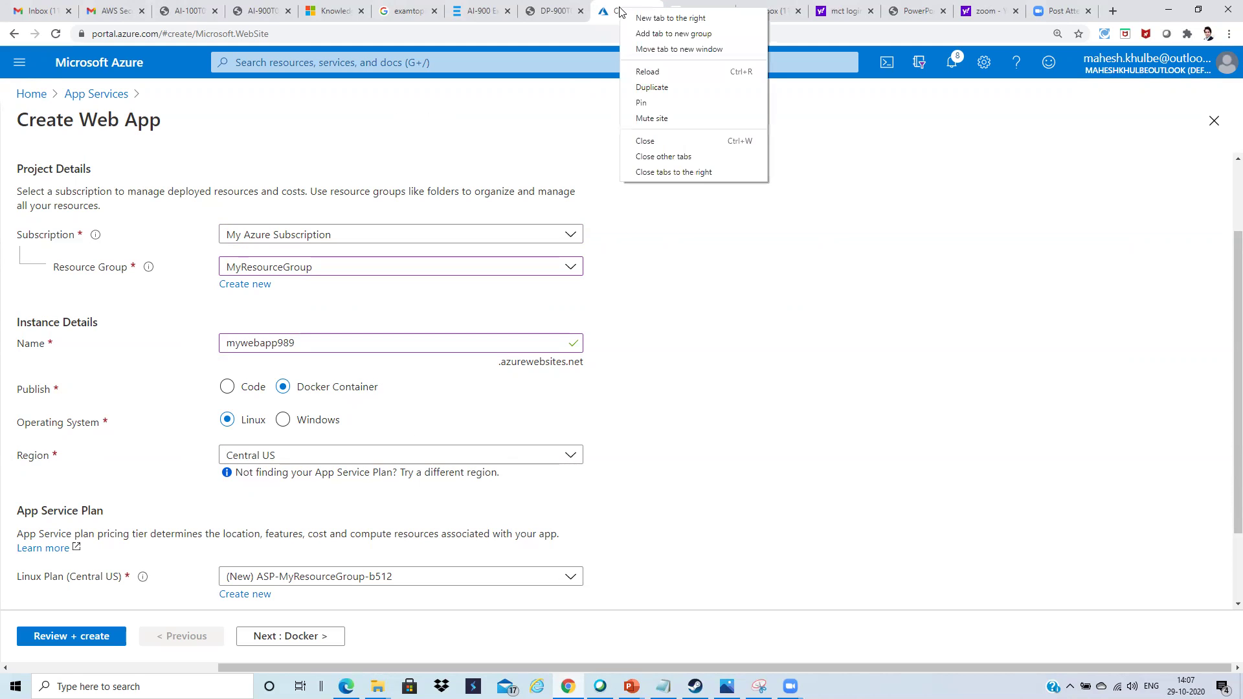
Duplicate the portal tab, open Container instances there via a 'cont' search, then return
left_click(665, 93)
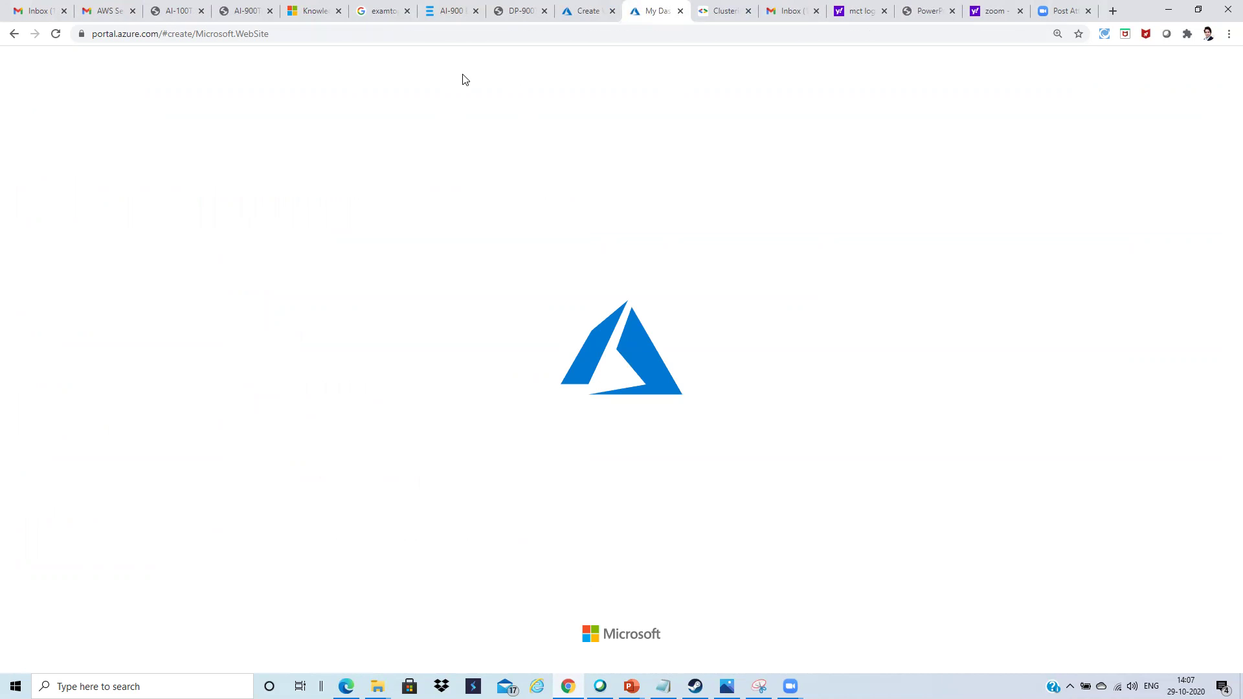
left_click(446, 64)
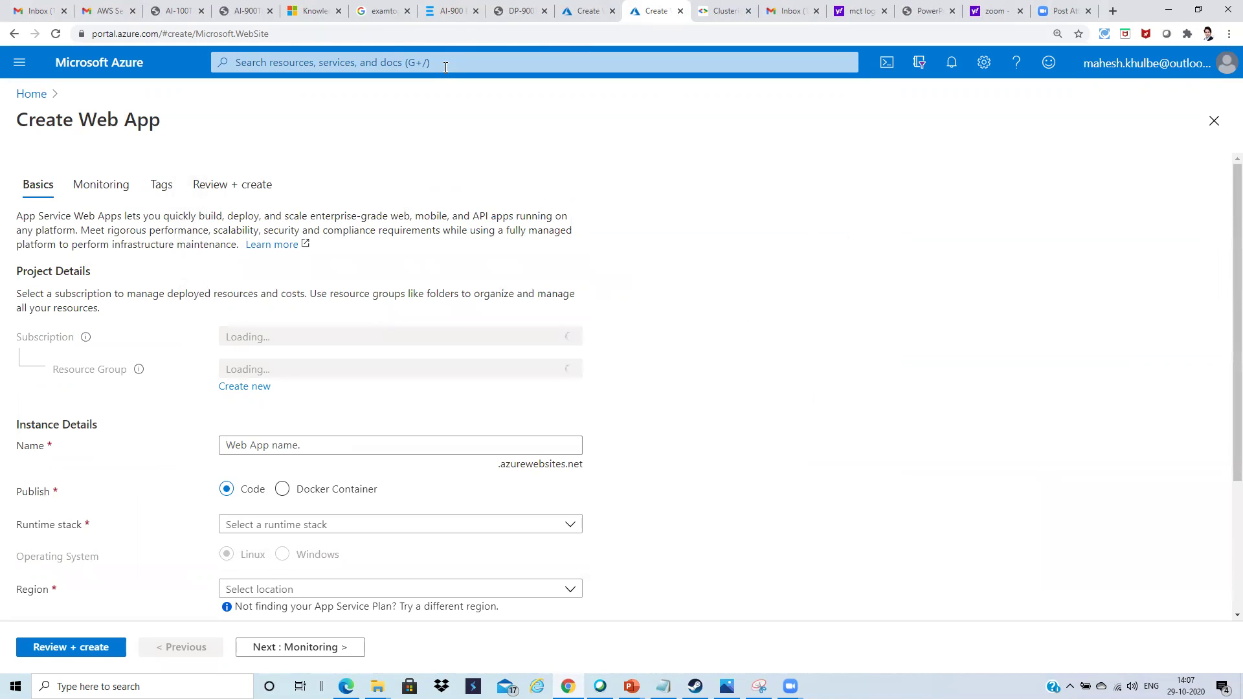
left_click(446, 65)
type("cont")
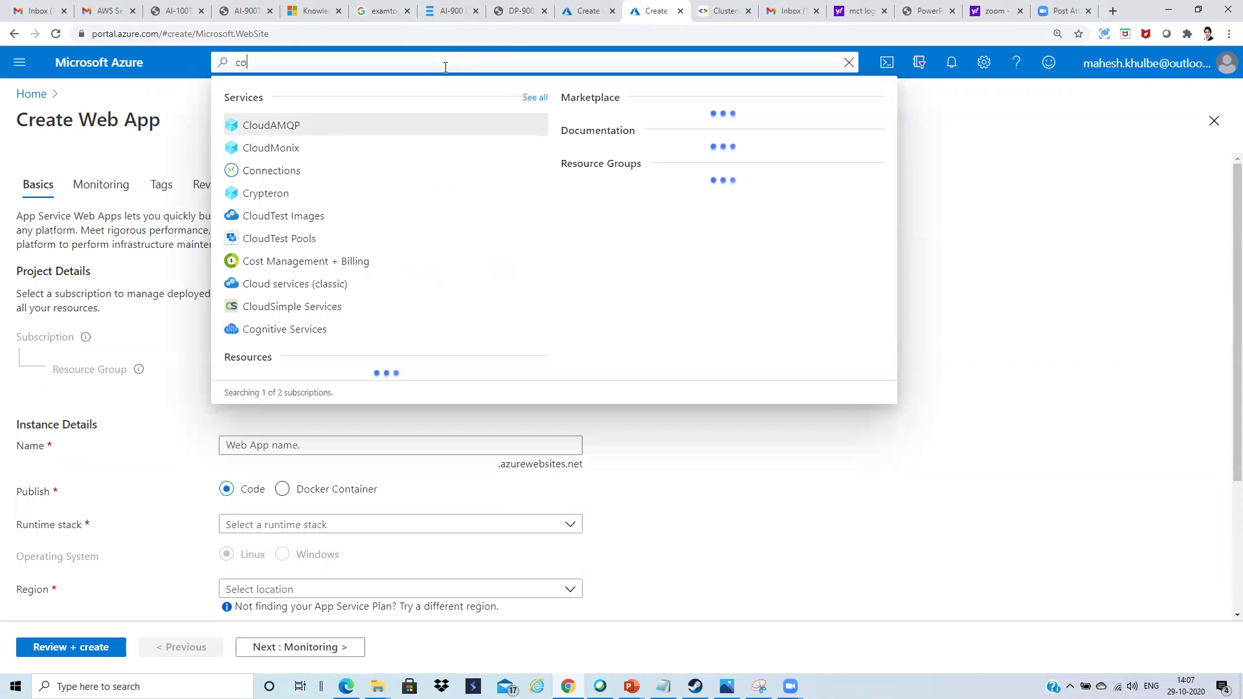
left_click(320, 128)
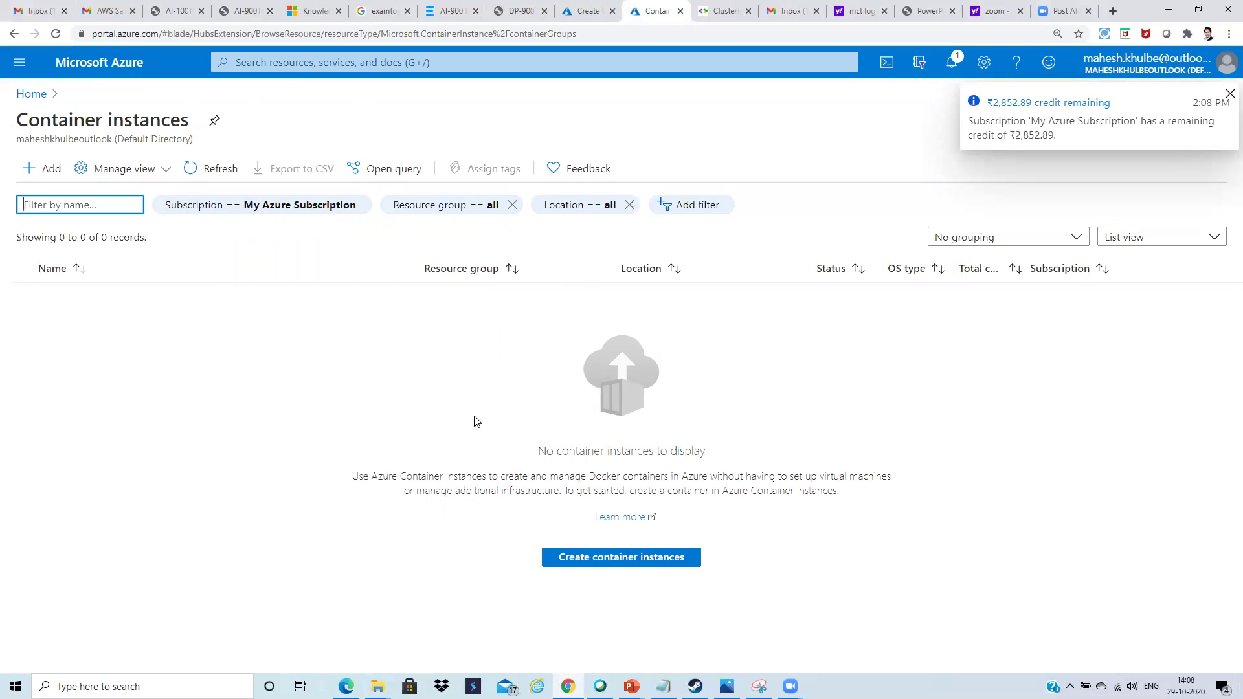
left_click(585, 10)
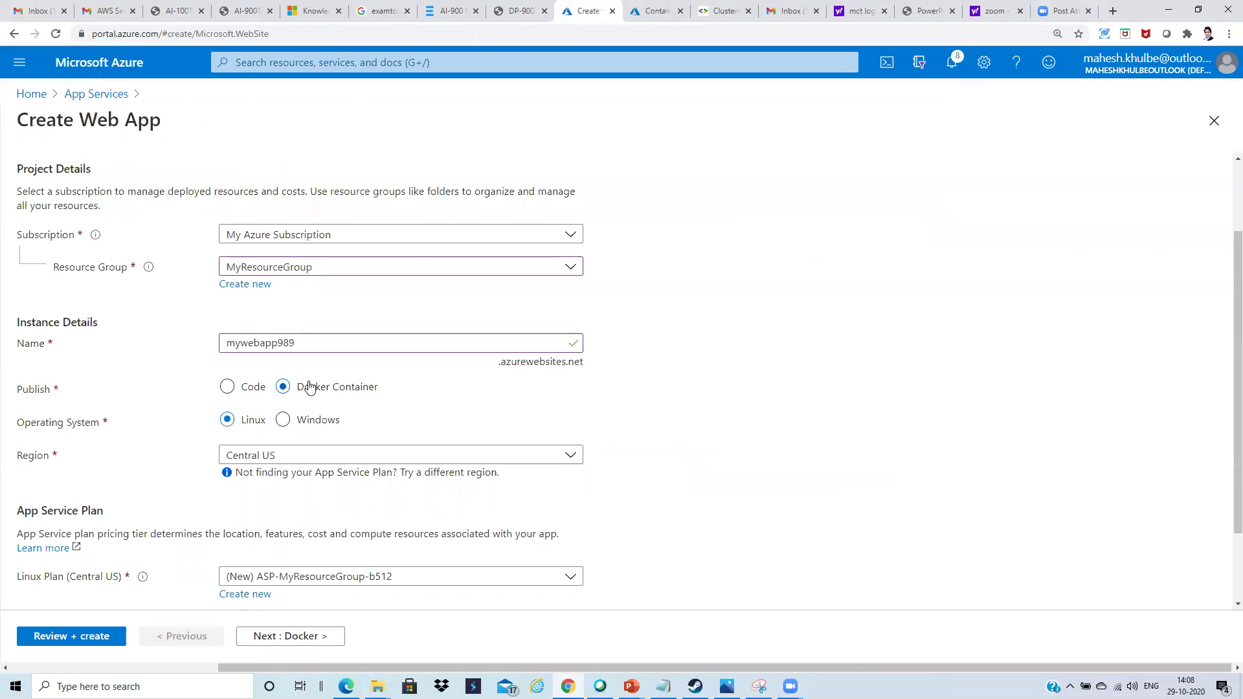
Toggle Publish between Docker Container and Code, ending on Code with a Premium V2 P1v2 plan
left_click(246, 389)
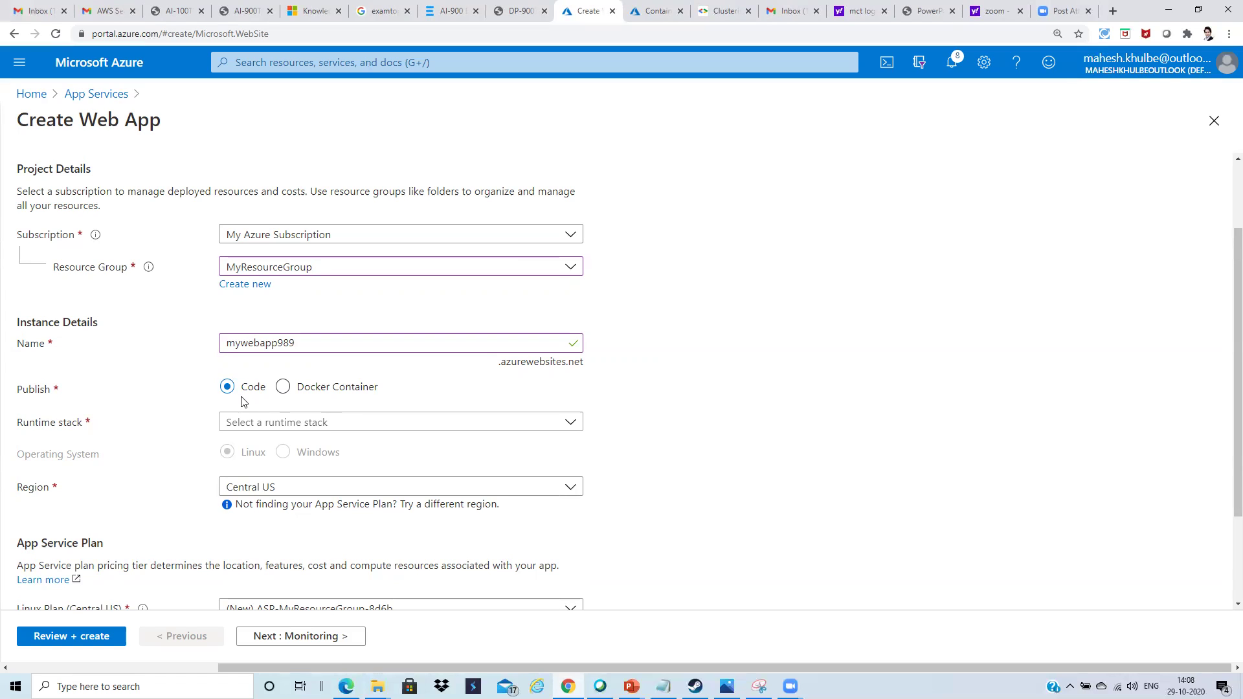
left_click(300, 392)
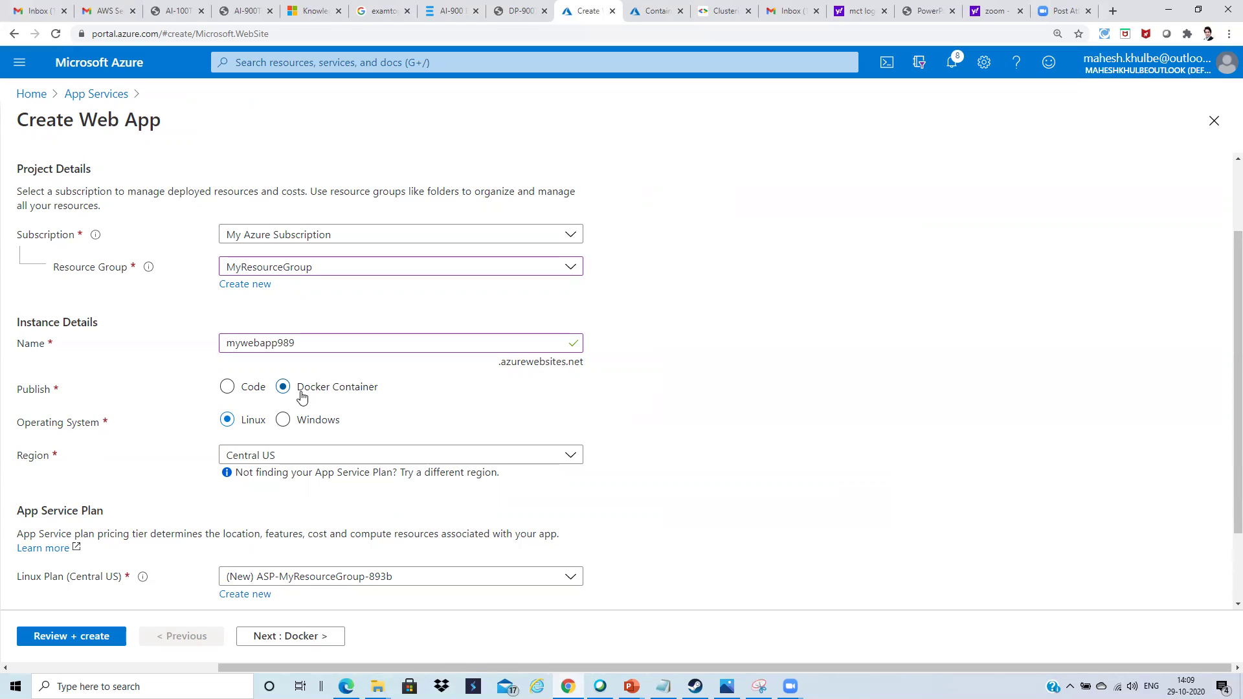
left_click(246, 386)
left_click(283, 387)
left_click(244, 393)
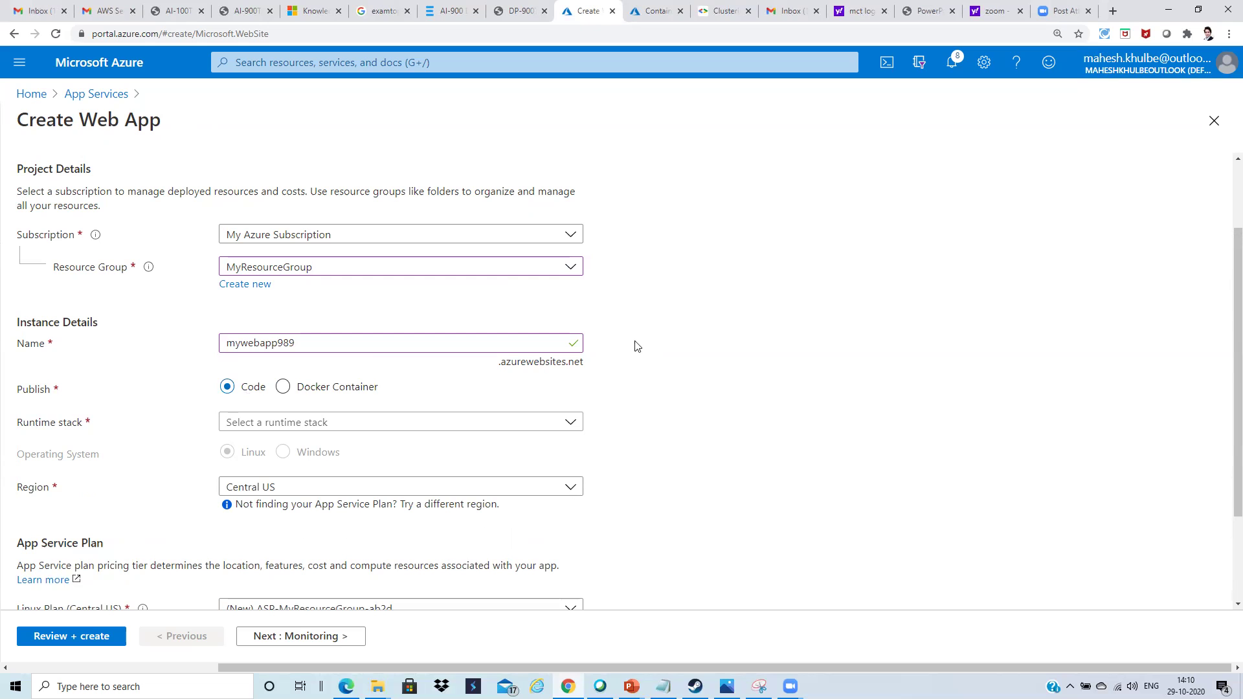
left_click_drag(1225, 345, 1224, 401)
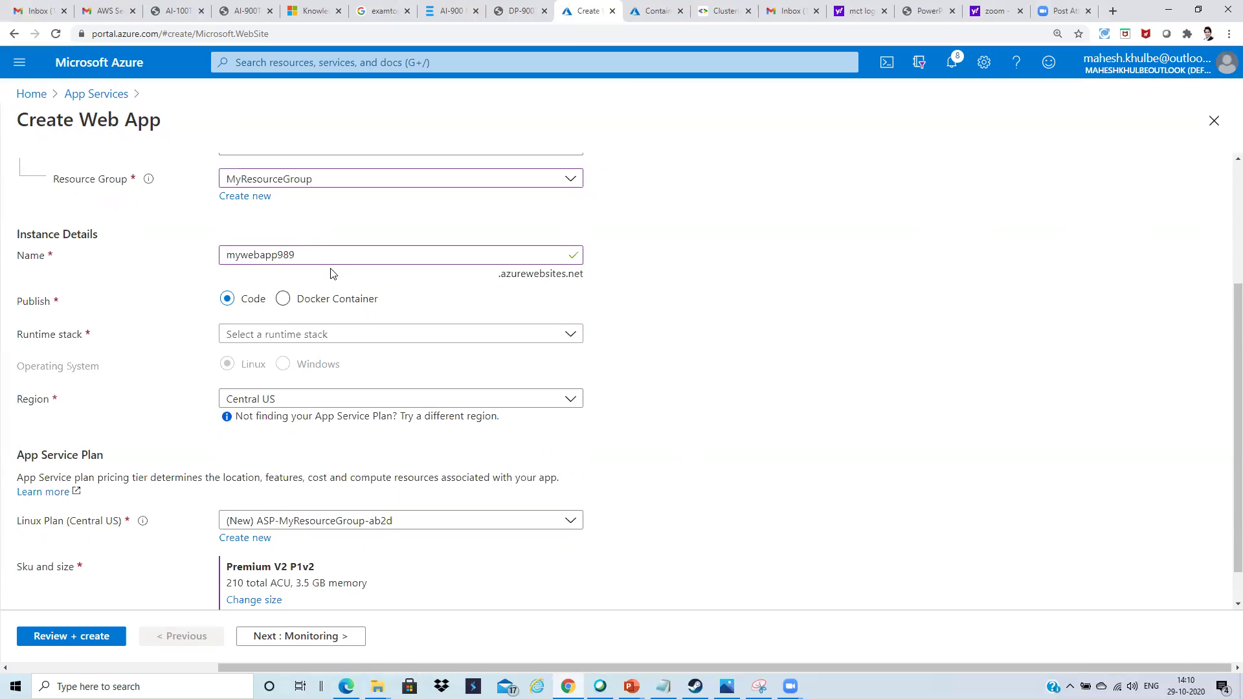
Skip the runtime stack and publish as Docker Container on Linux with plan ASP-MyResourceGroup-8ad3
left_click(330, 337)
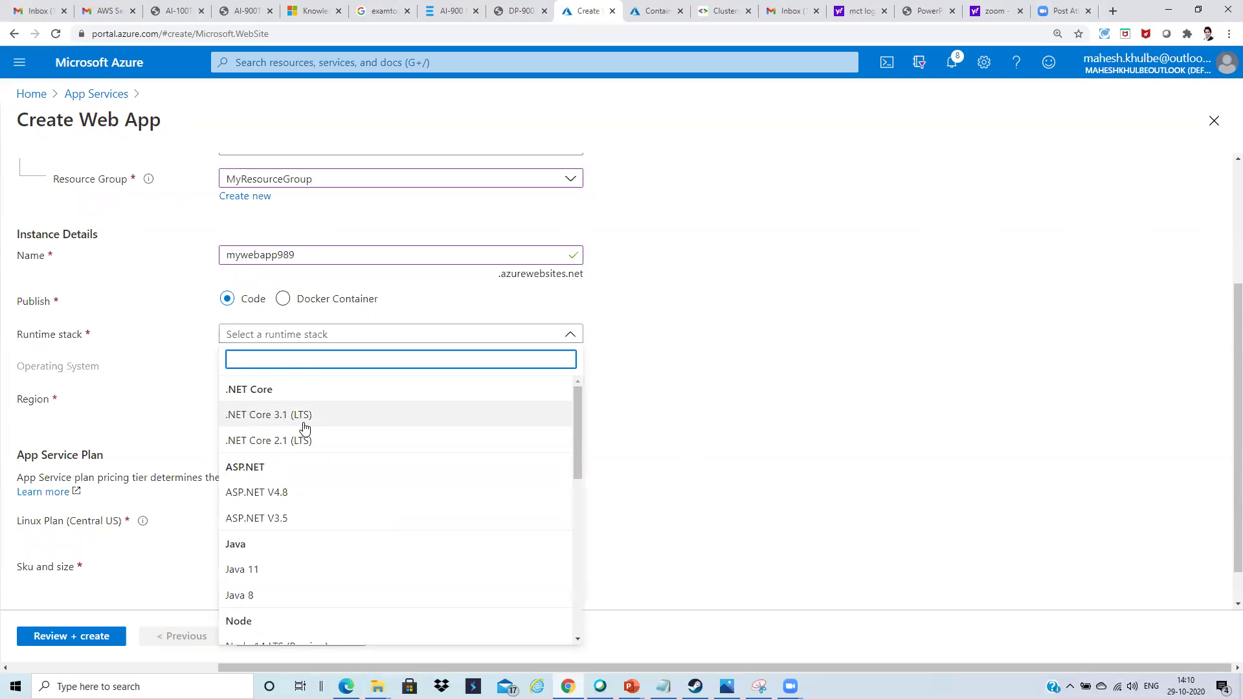
left_click(868, 441)
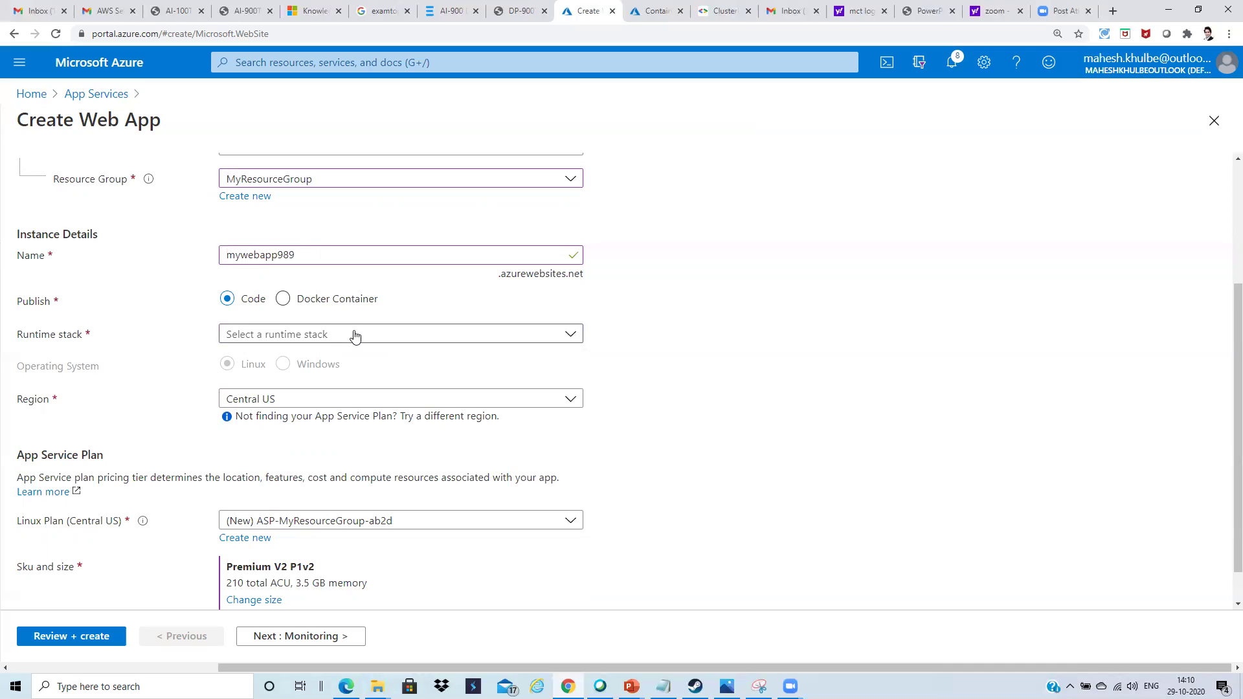
left_click(330, 299)
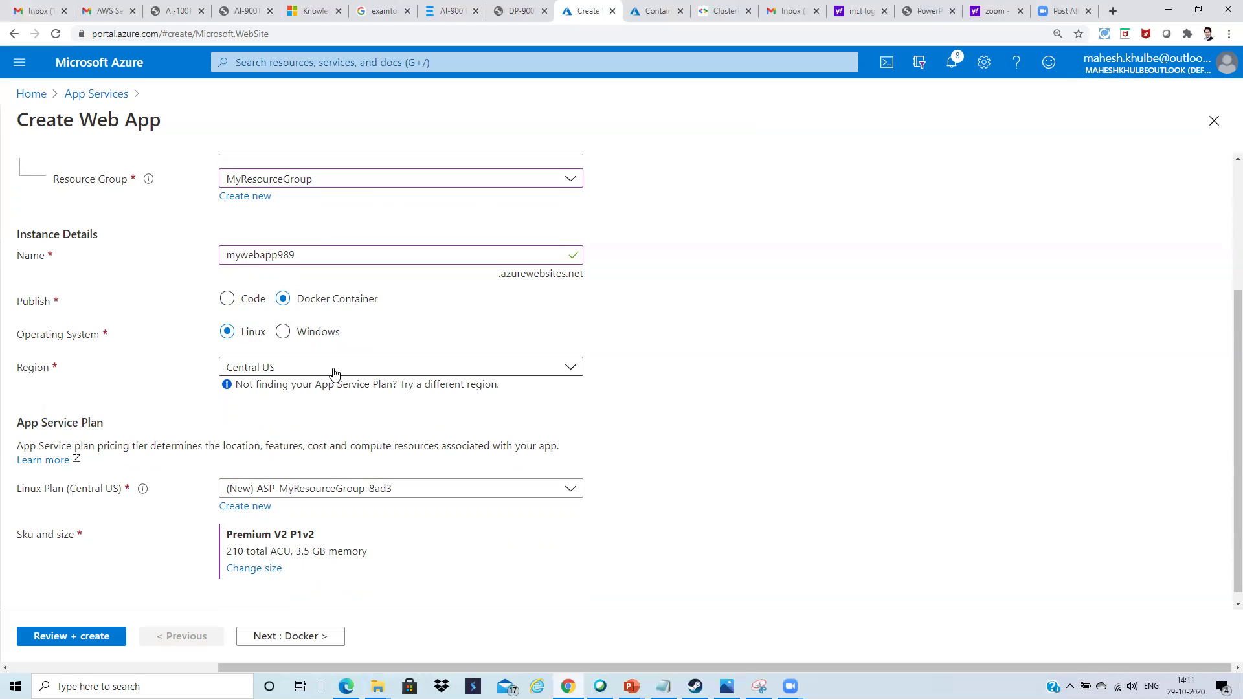
left_click(333, 370)
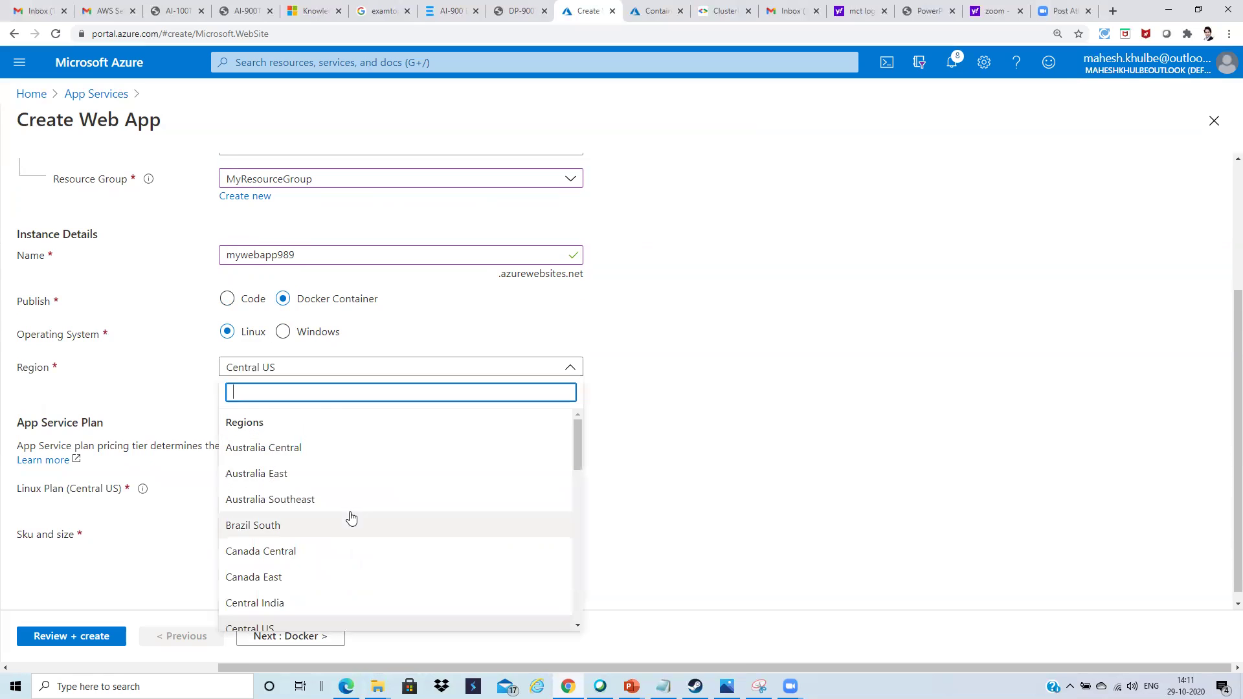
Search 'eas' and set the region to East US, creating plan ASP-MyResourceGroup-a831
type("eas")
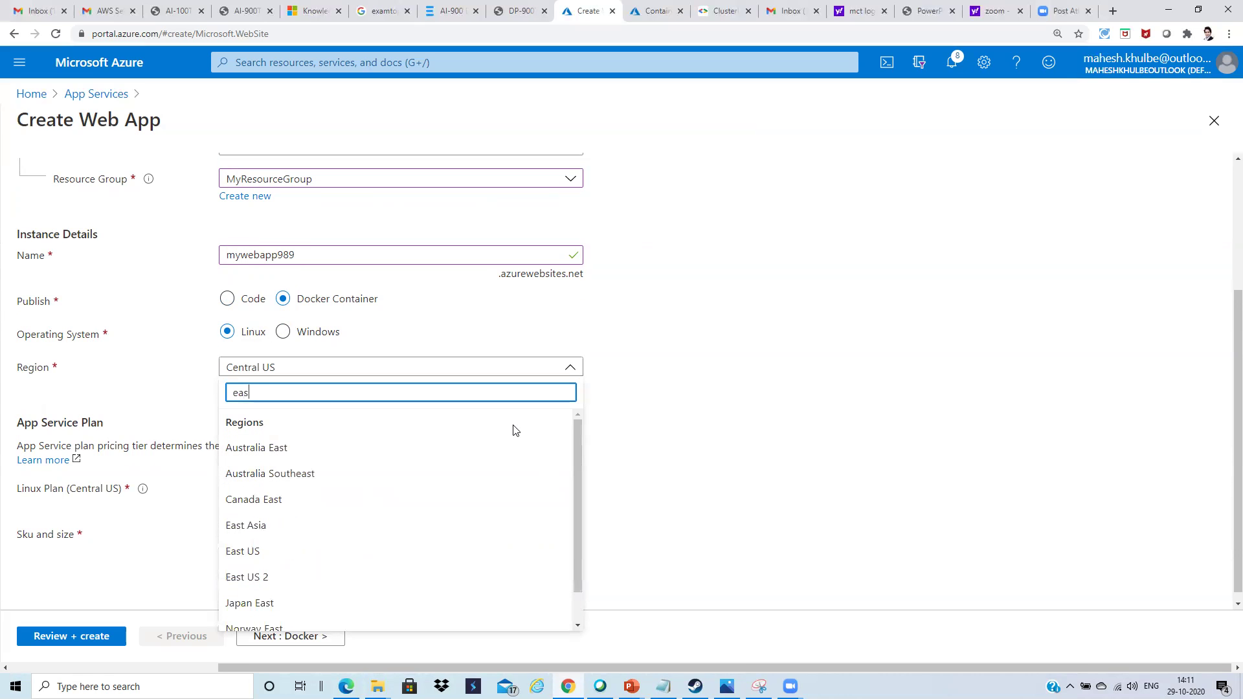
left_click(292, 551)
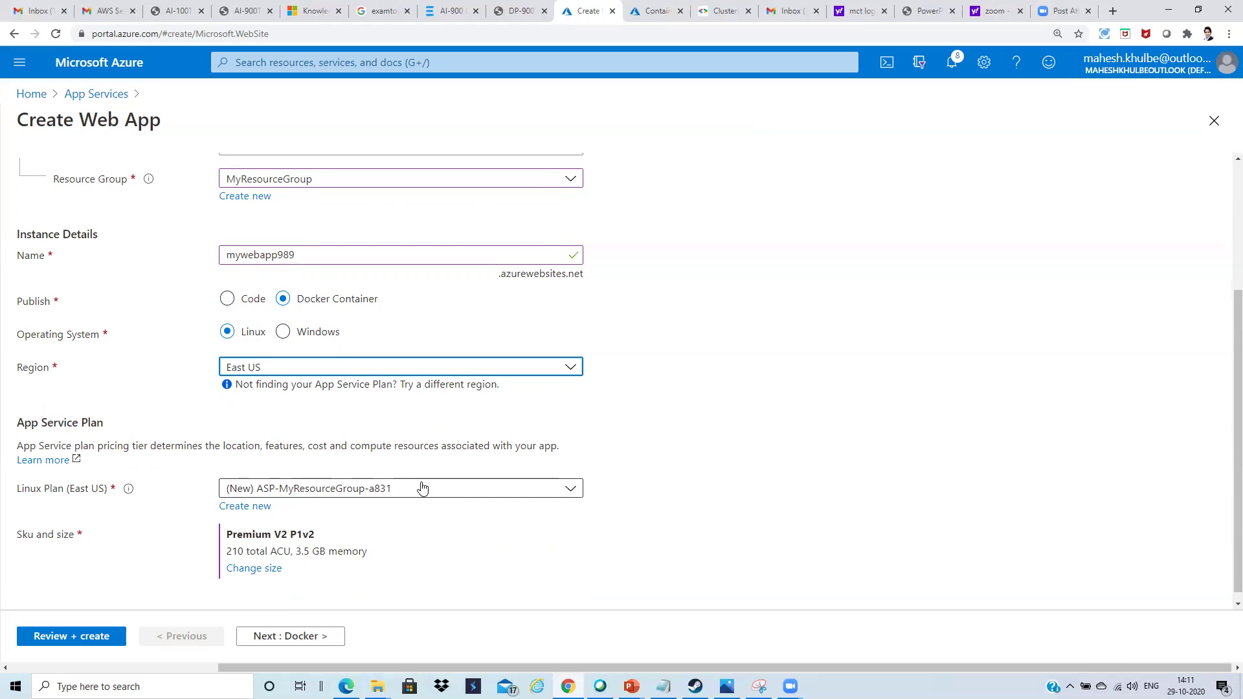
left_click_drag(104, 422, 15, 424)
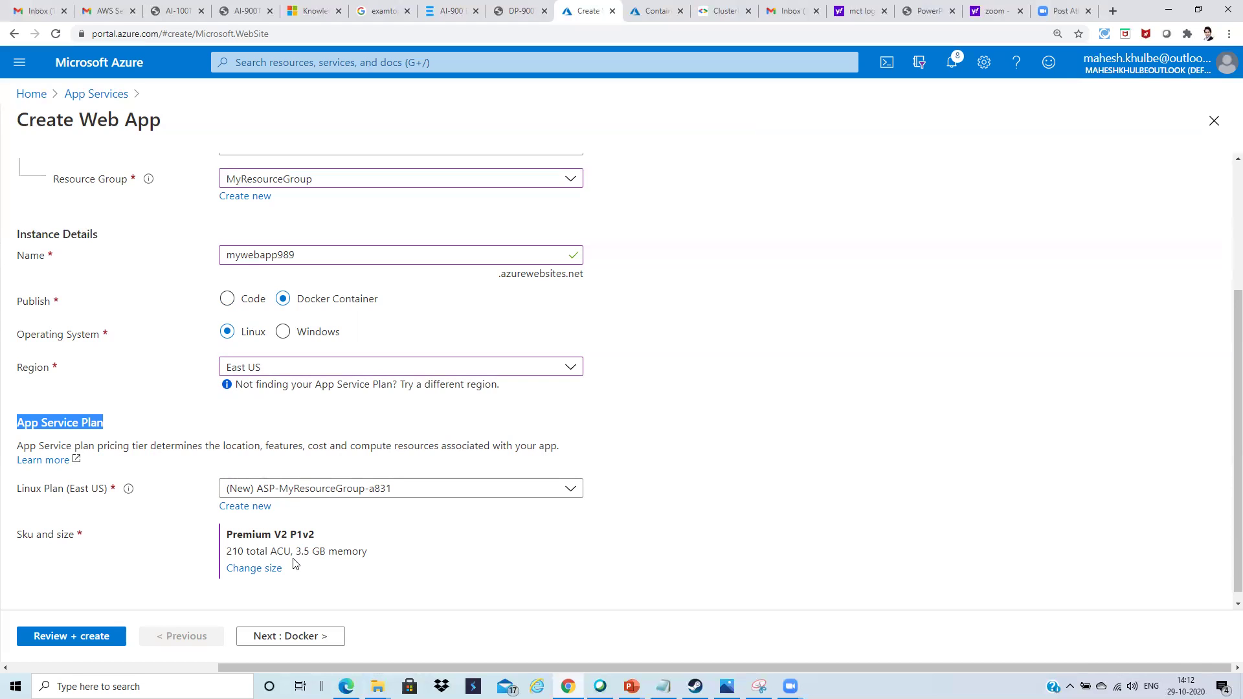
Browse Dev / Test and additional pricing tiers, then return to Production tiers with P1V2 selected
left_click(254, 568)
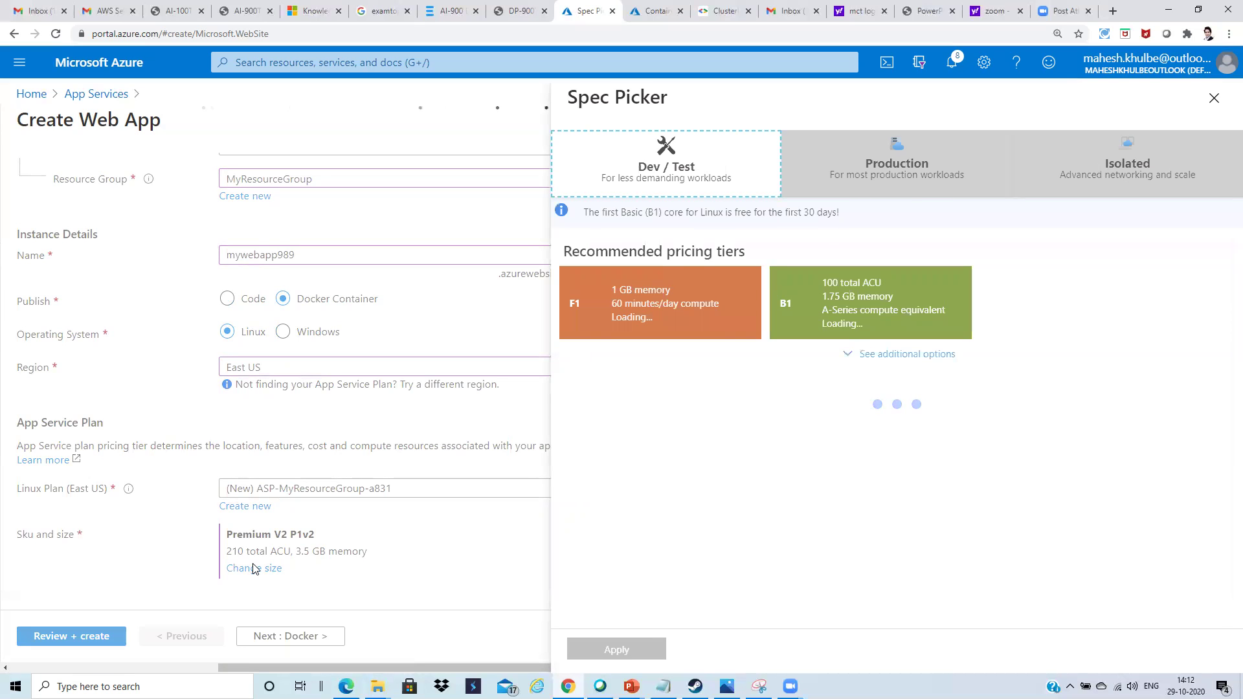
left_click(661, 189)
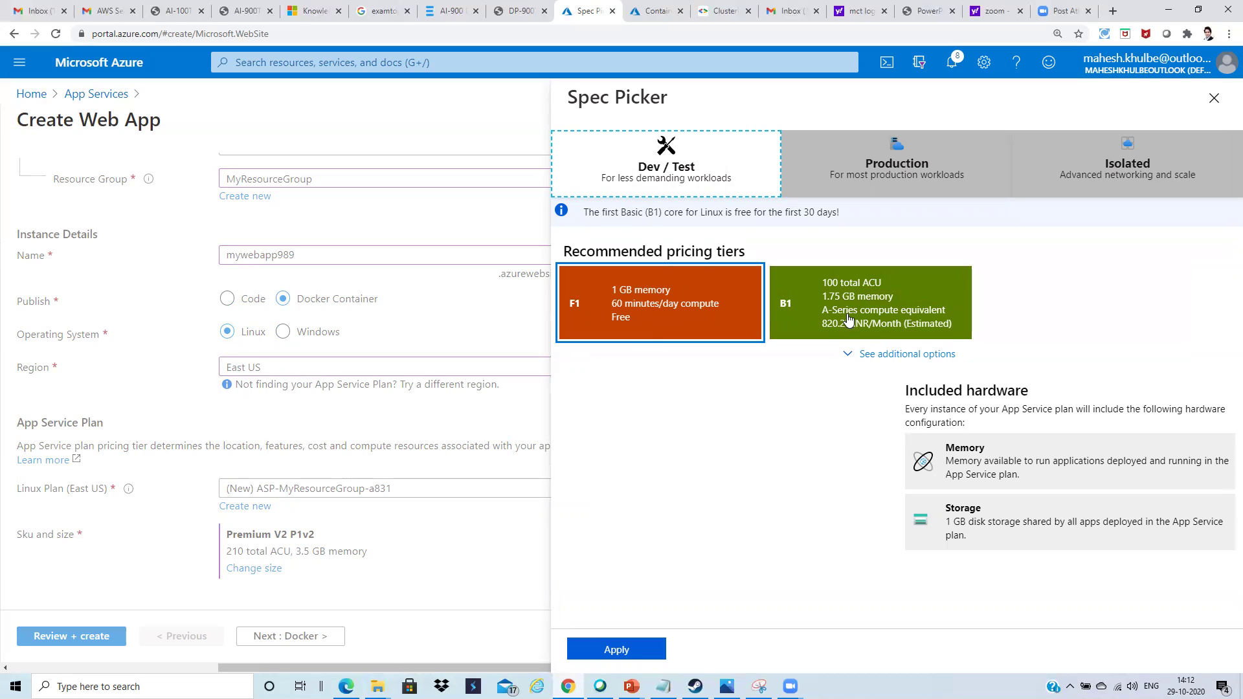
left_click(844, 357)
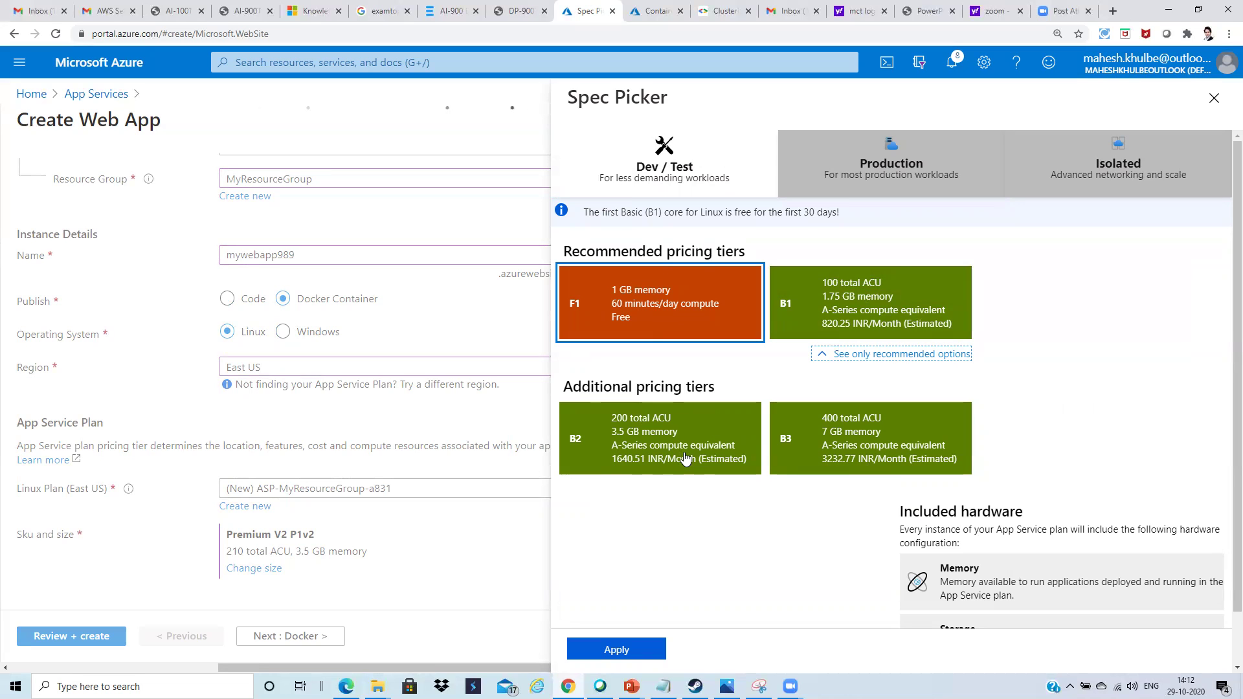
left_click(878, 172)
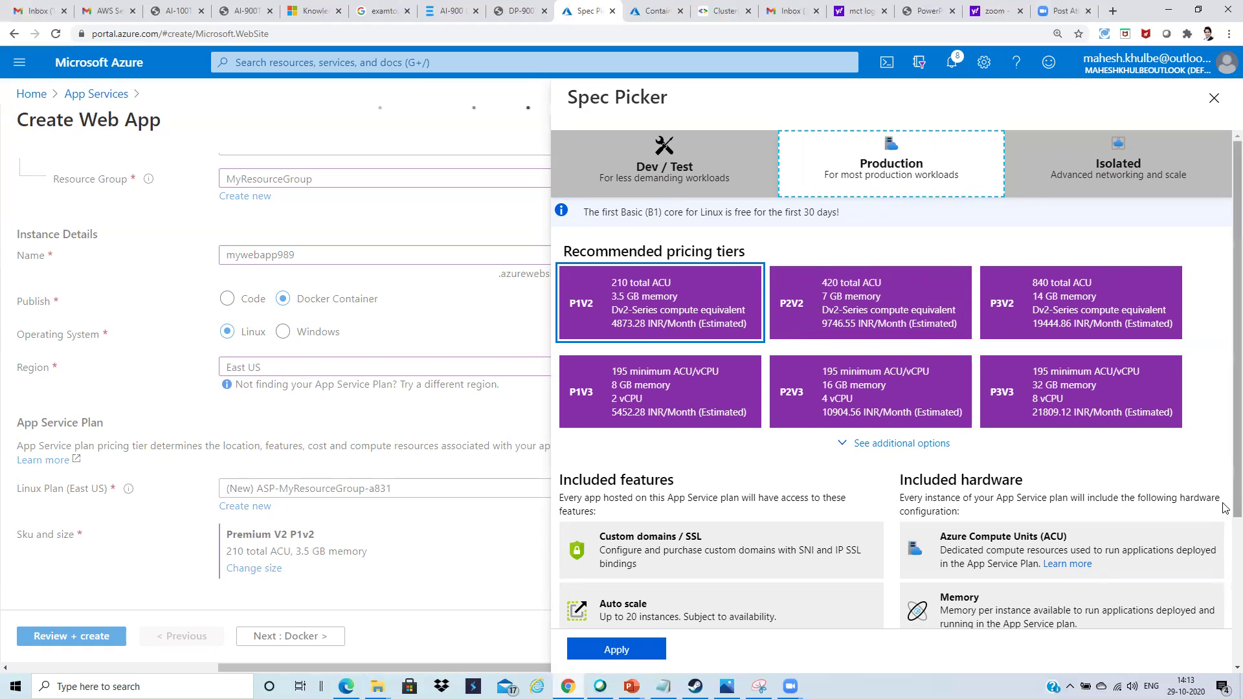
scroll(1222, 602, "down", 2)
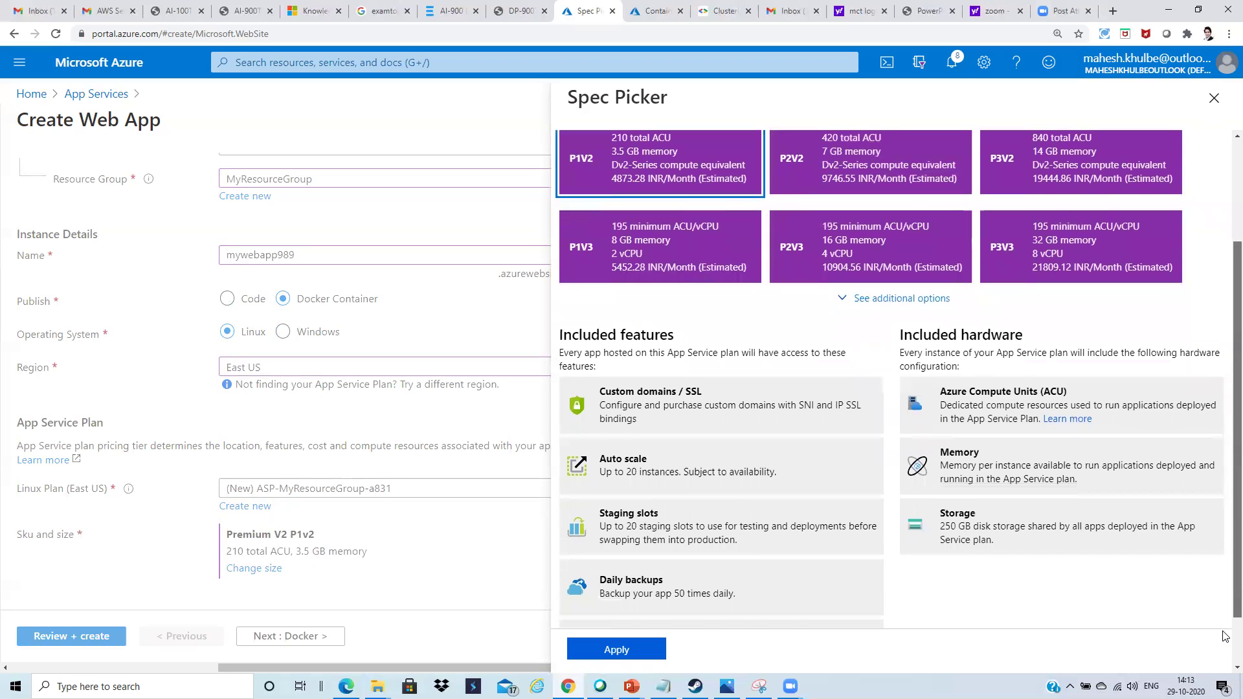
scroll(1224, 636, "up", 2)
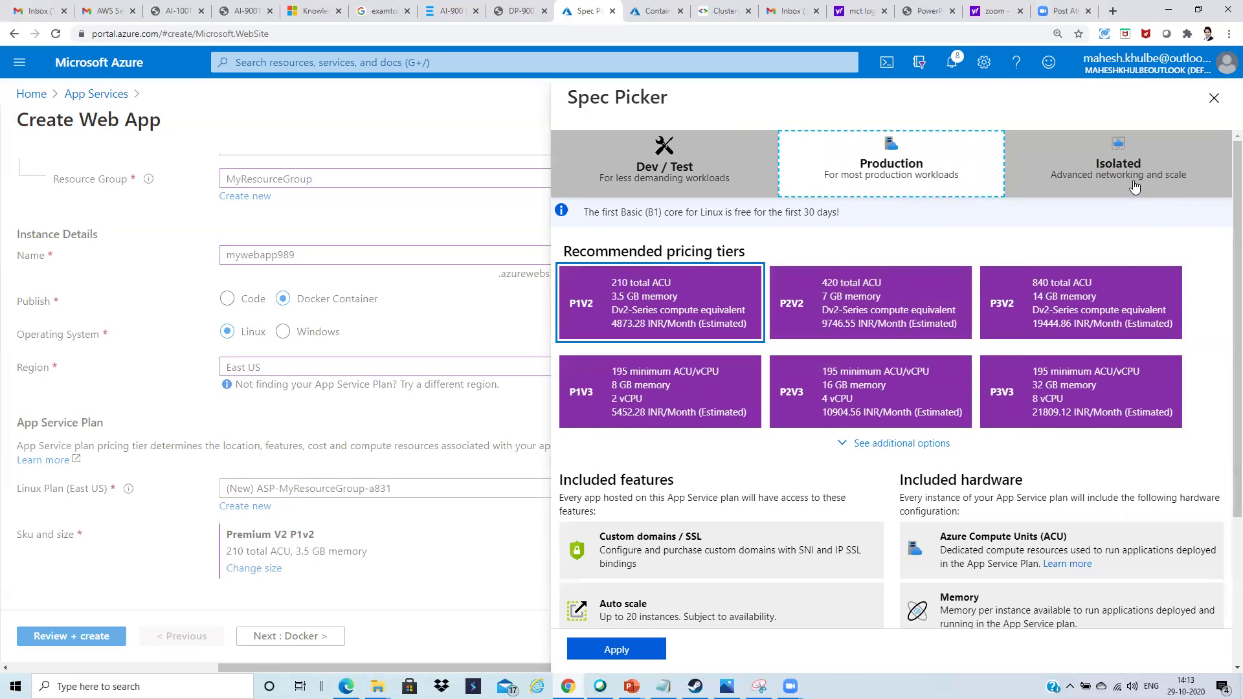
Review the Isolated I1–I3 tiers and close the picker, keeping Premium V2 P1v2
left_click(1134, 187)
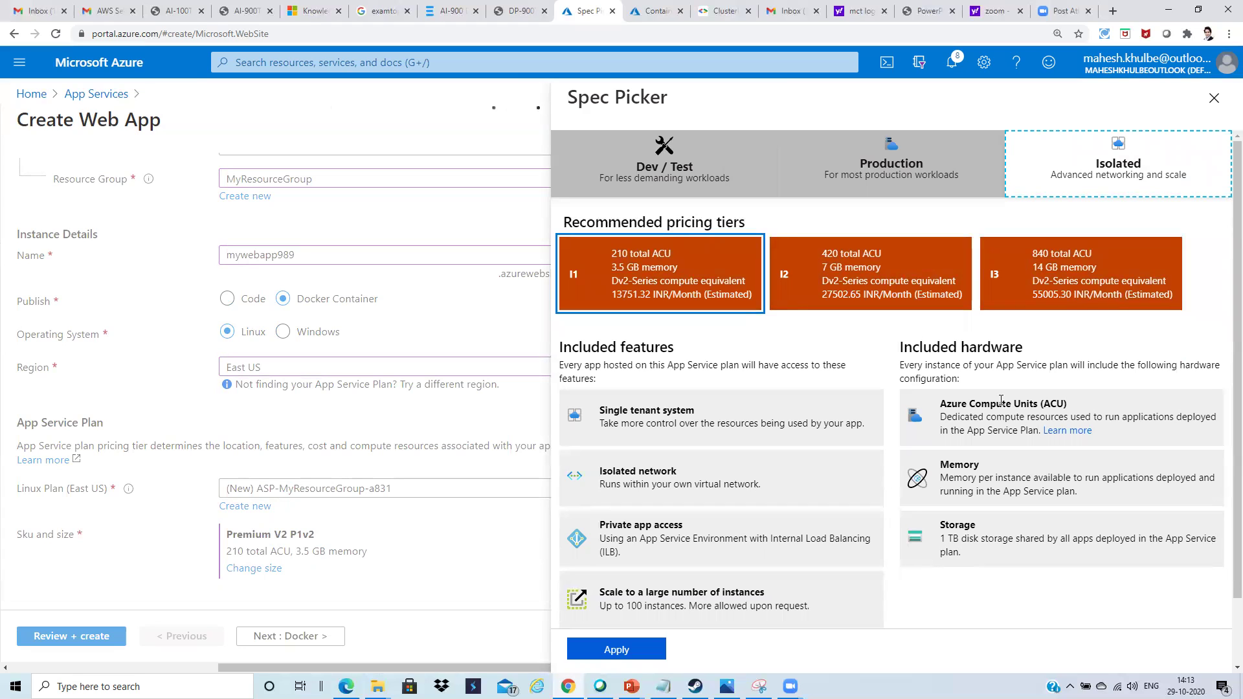
left_click(1213, 99)
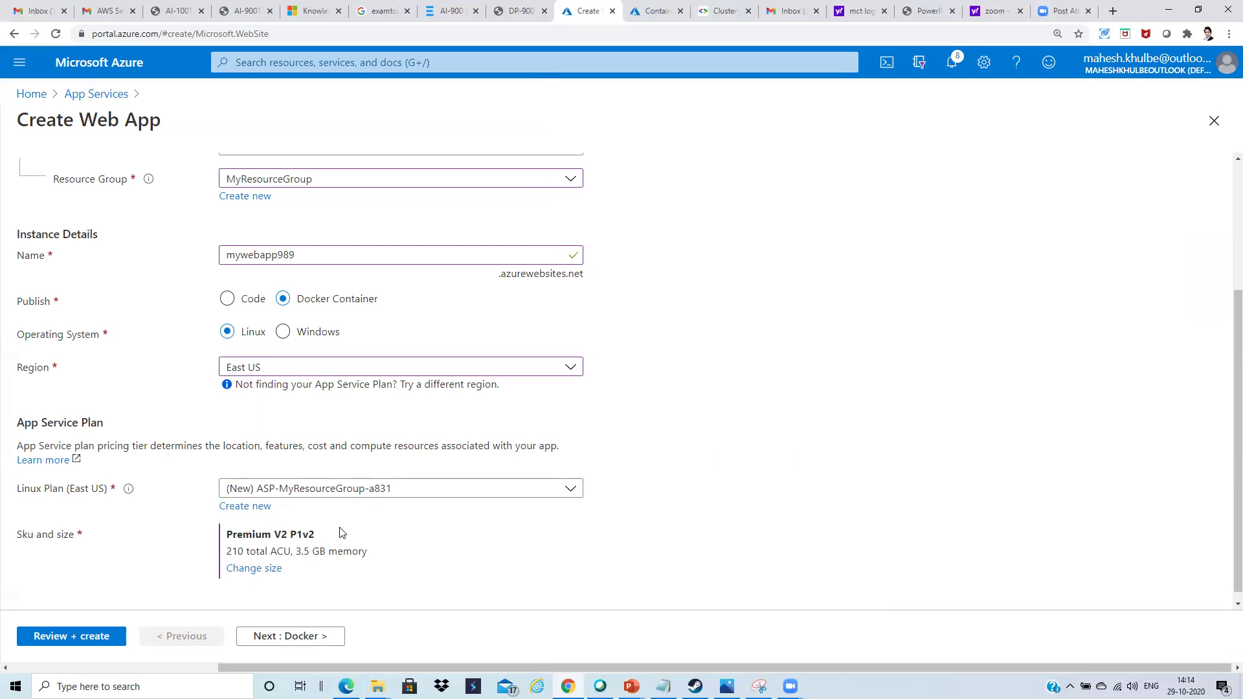
left_click_drag(231, 551, 380, 555)
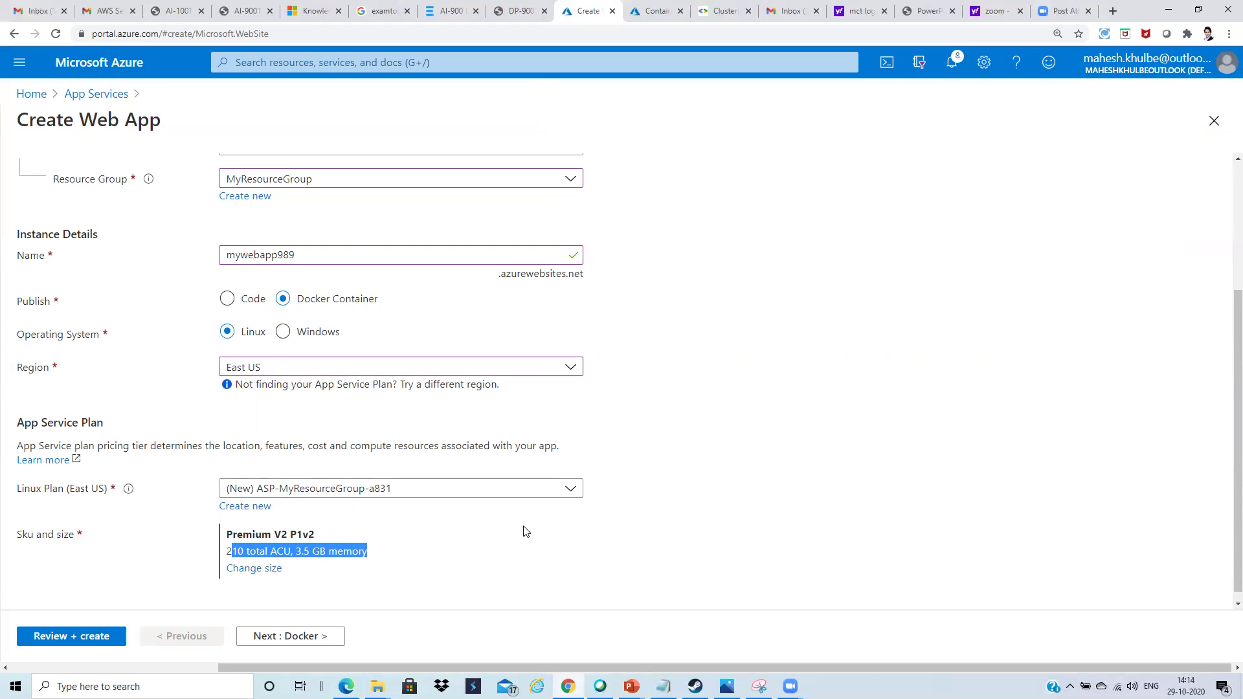
Advance the Create Web App wizard to the Docker tab and expand the container options list
left_click(292, 636)
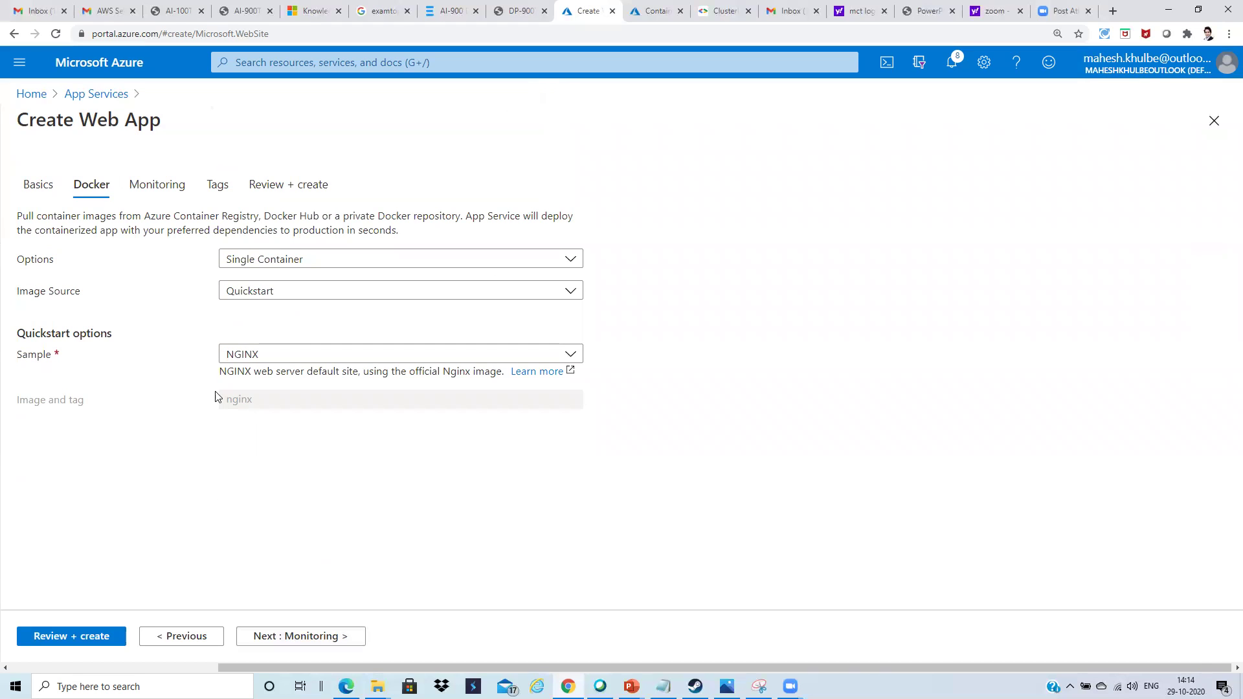
left_click(342, 265)
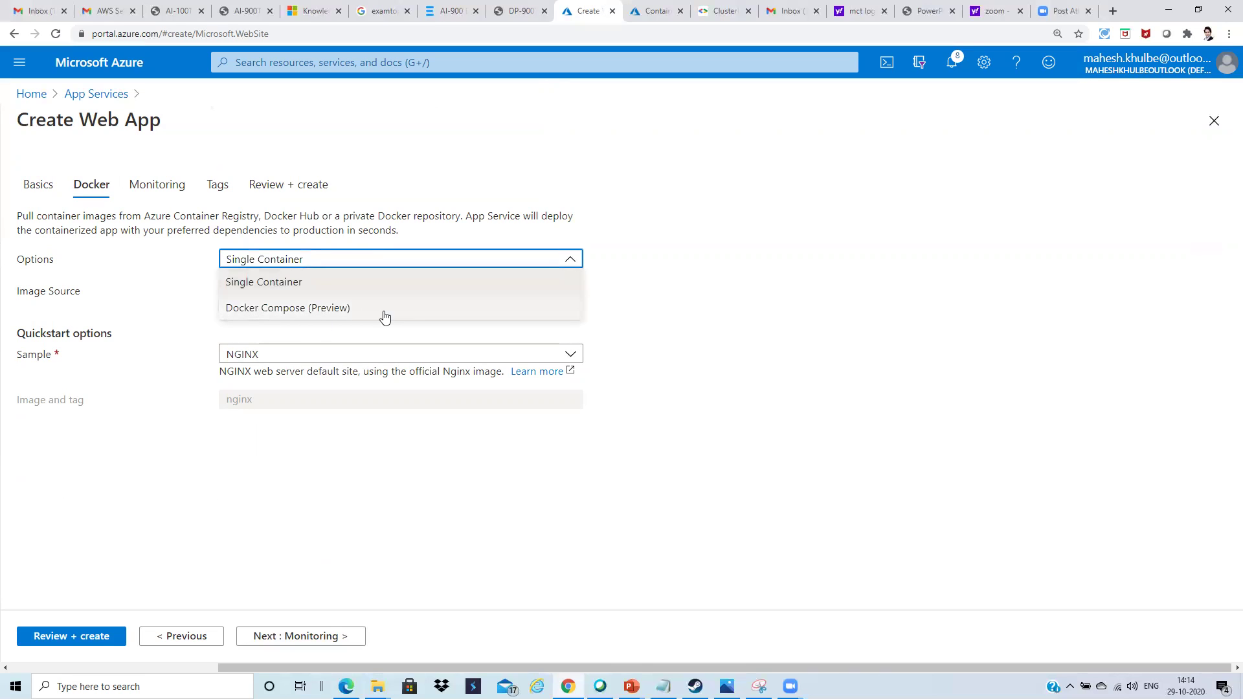
left_click(569, 261)
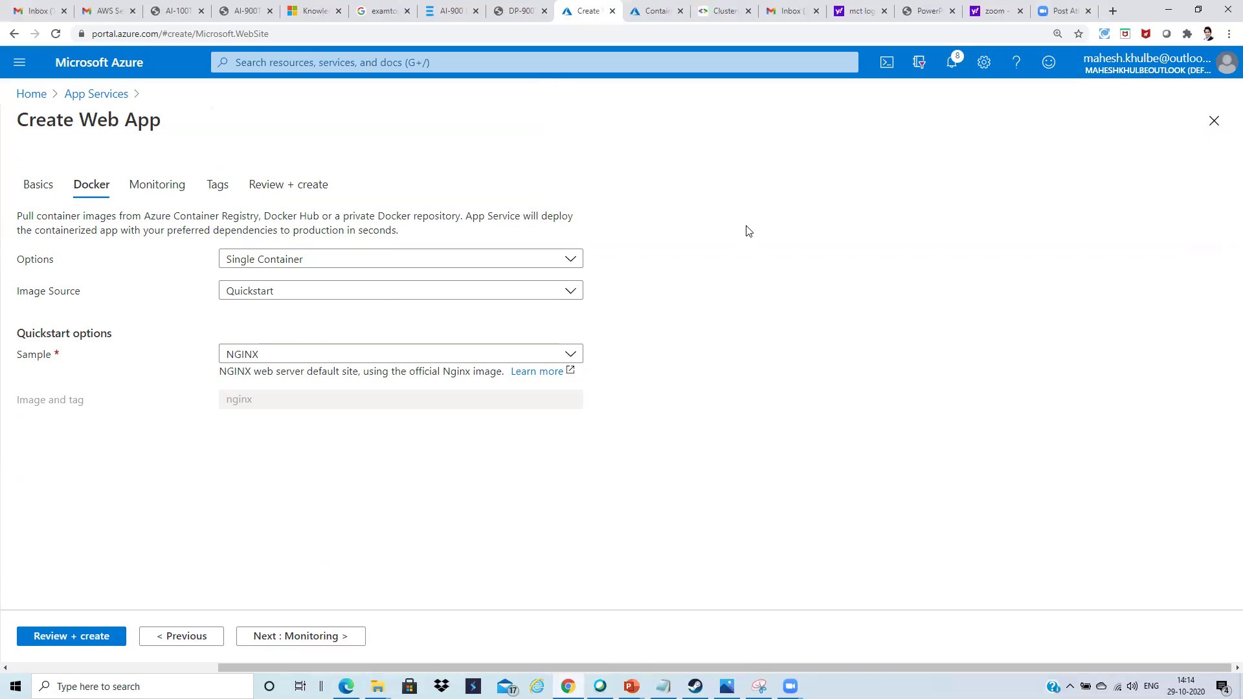
left_click(338, 294)
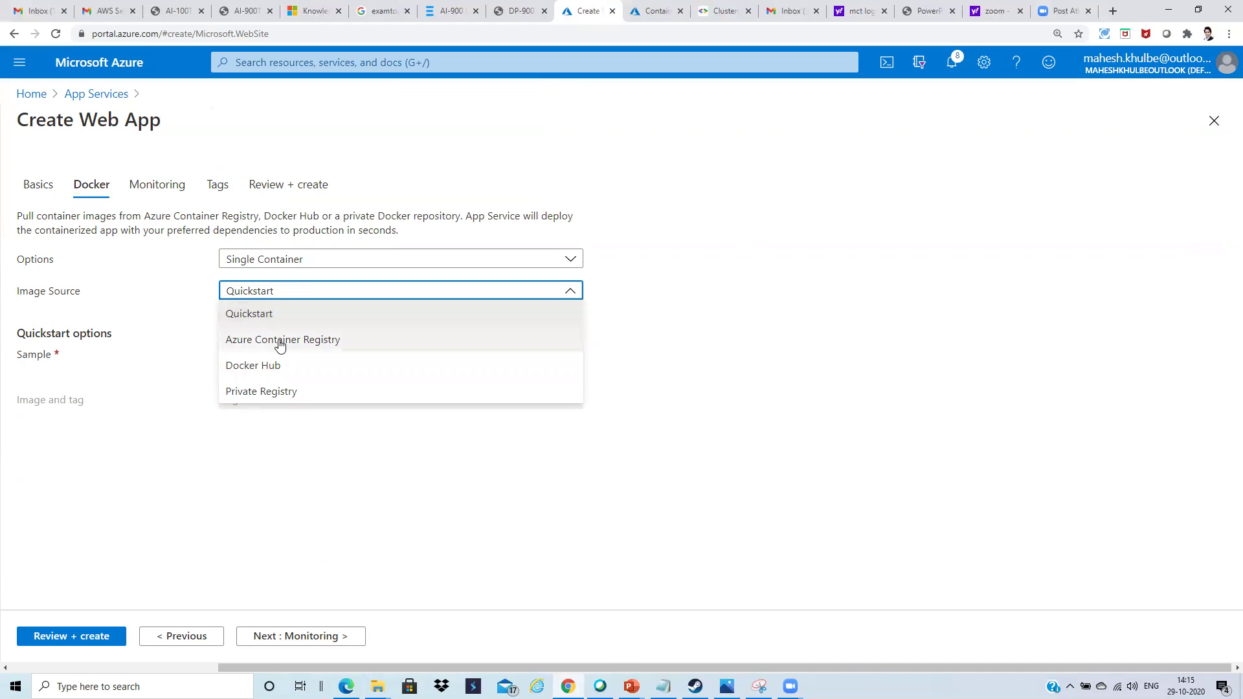
left_click(752, 270)
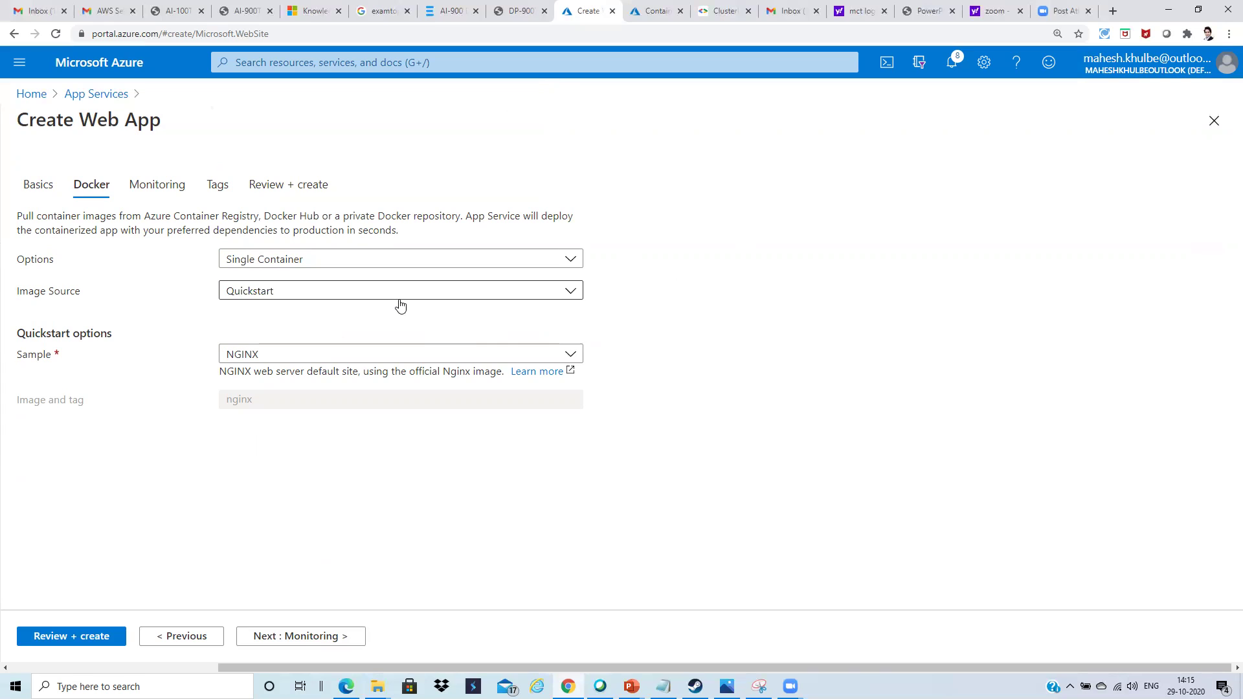
left_click(379, 294)
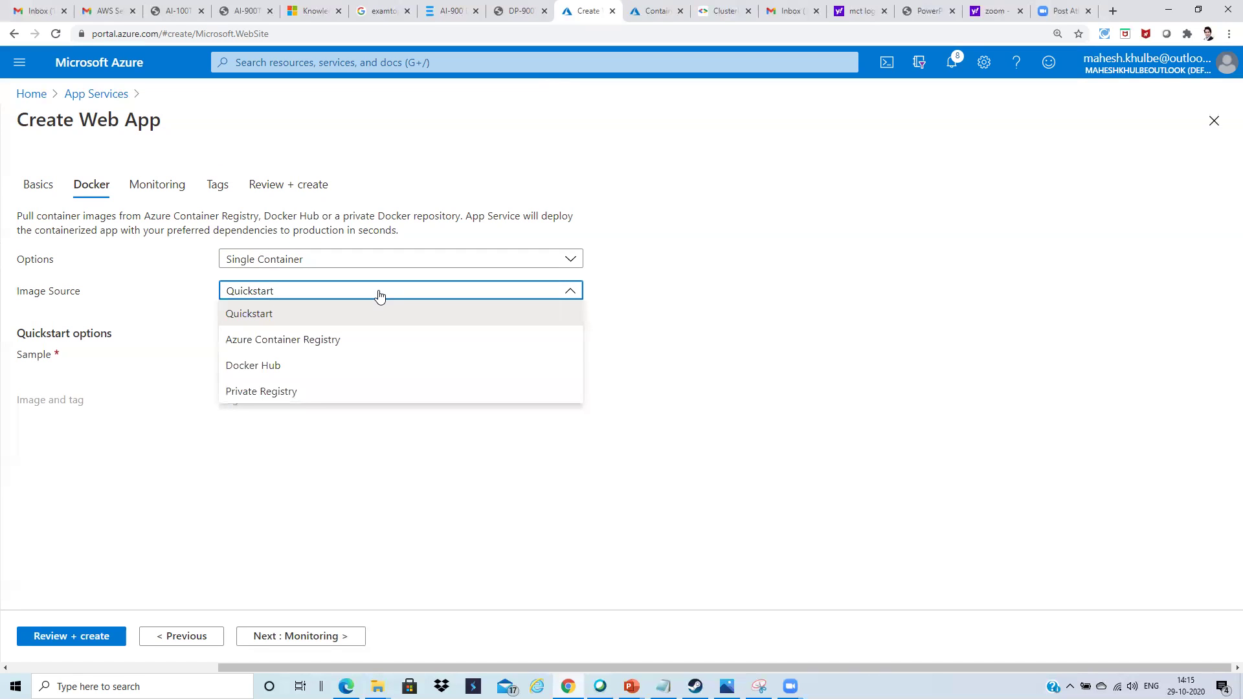
left_click(161, 281)
left_click(276, 357)
left_click(276, 358)
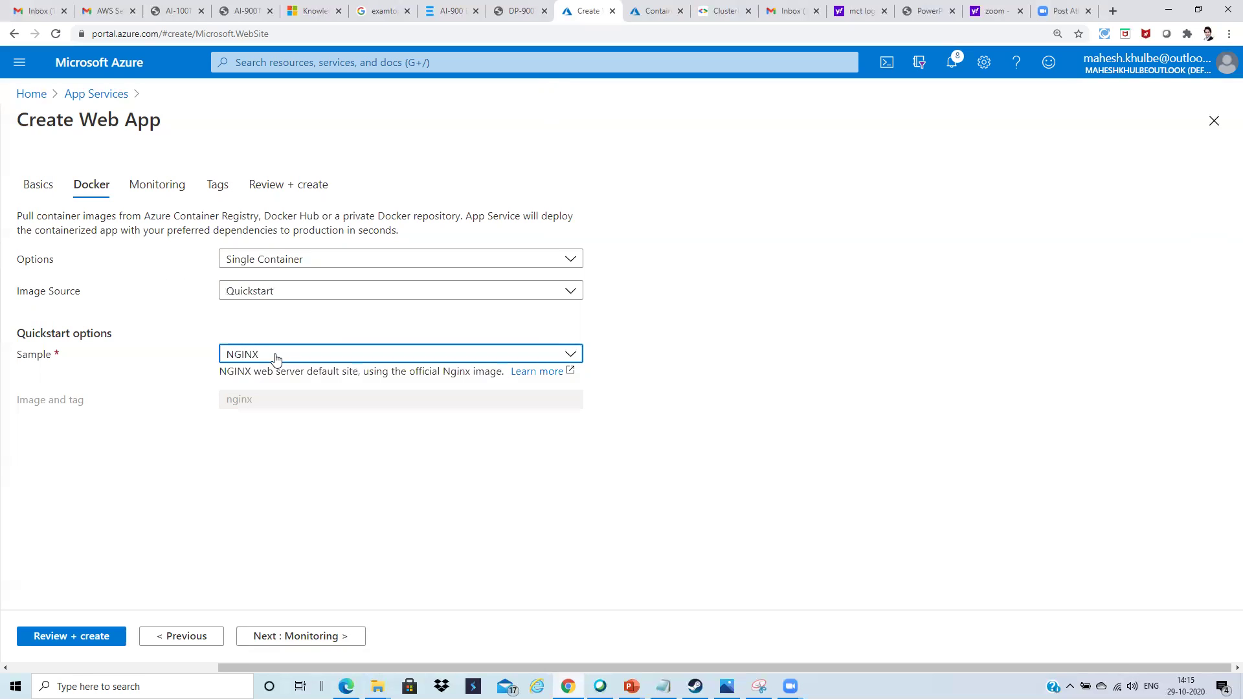
left_click(276, 292)
left_click(266, 371)
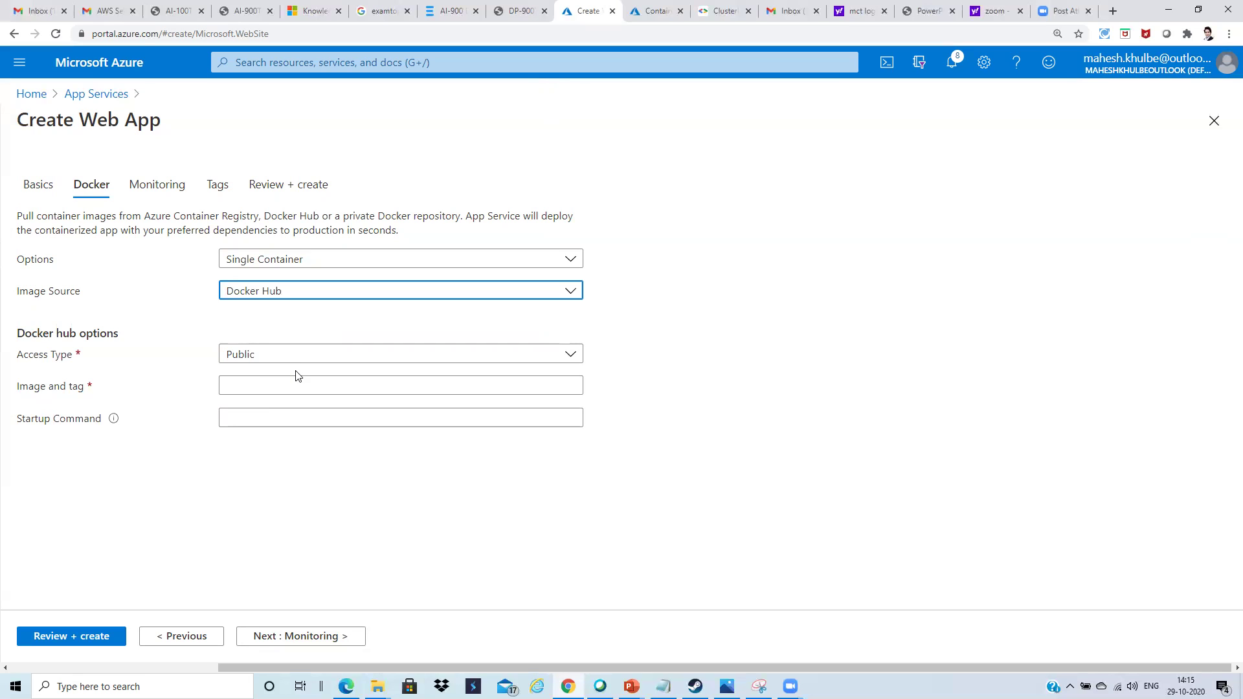
Enter image microsoft/aci-helloworld, keep Docker Hub as the image source, and continue to Monitoring
left_click(257, 388)
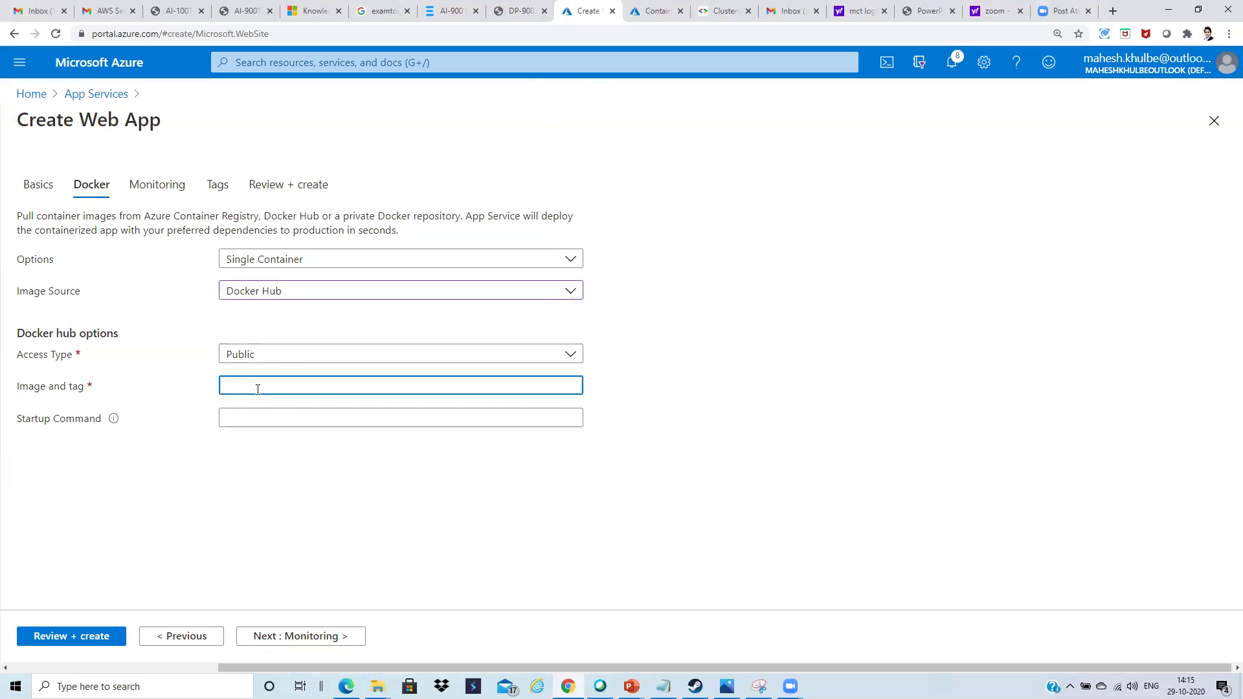
type("microsoft/aci-hello")
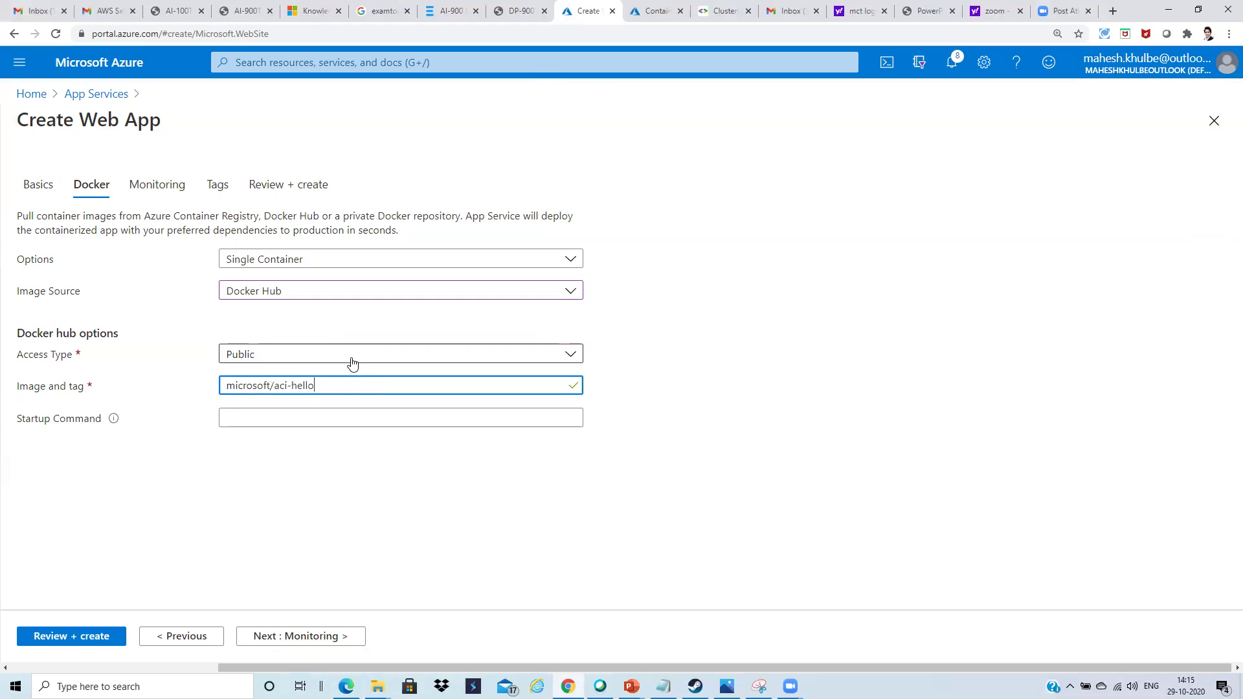
type("world")
left_click(284, 298)
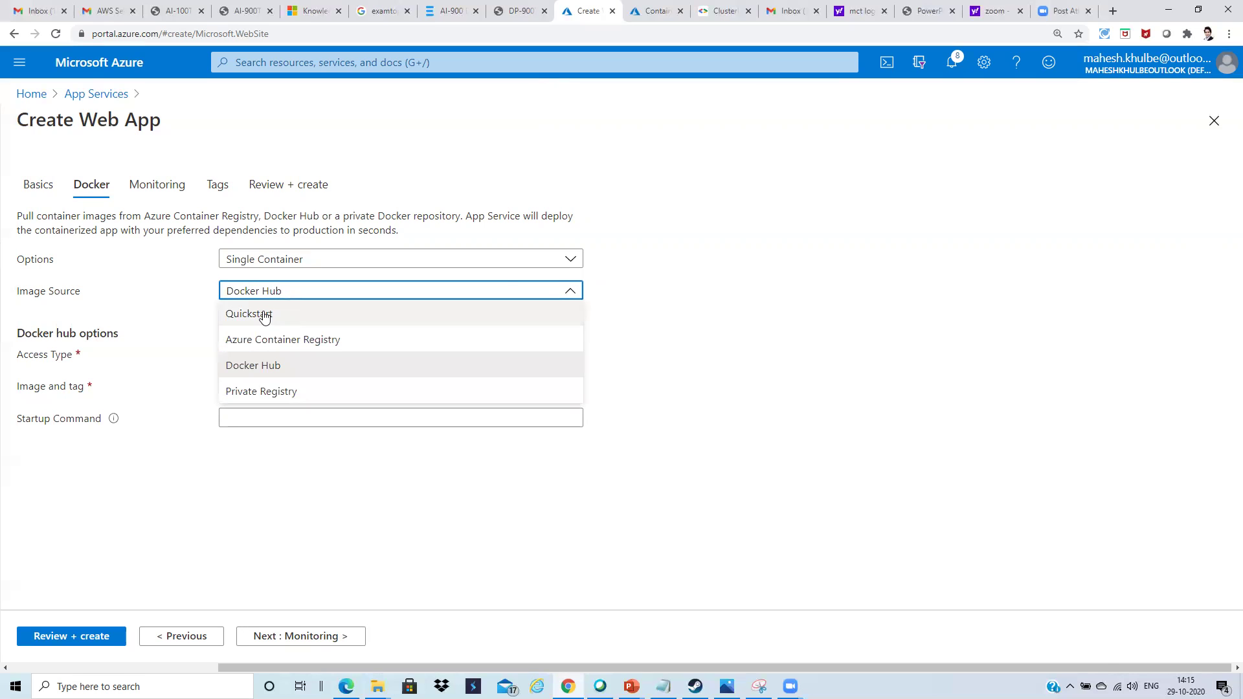
left_click(650, 275)
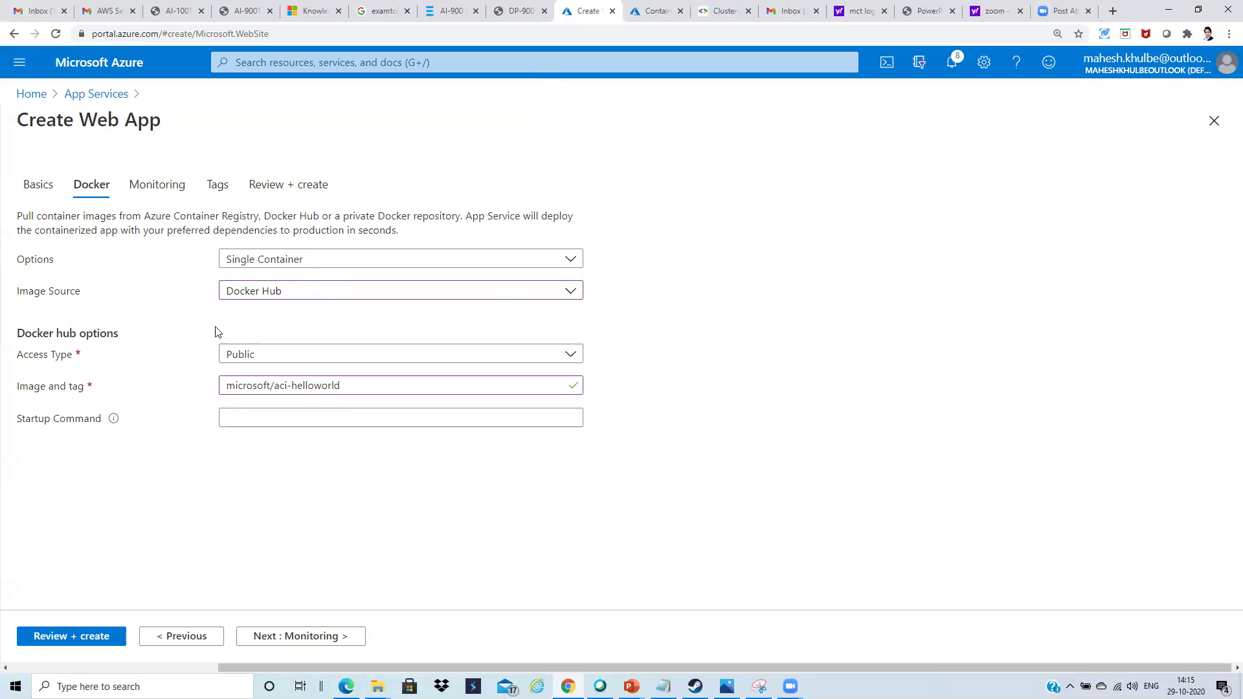
left_click_drag(375, 386, 212, 380)
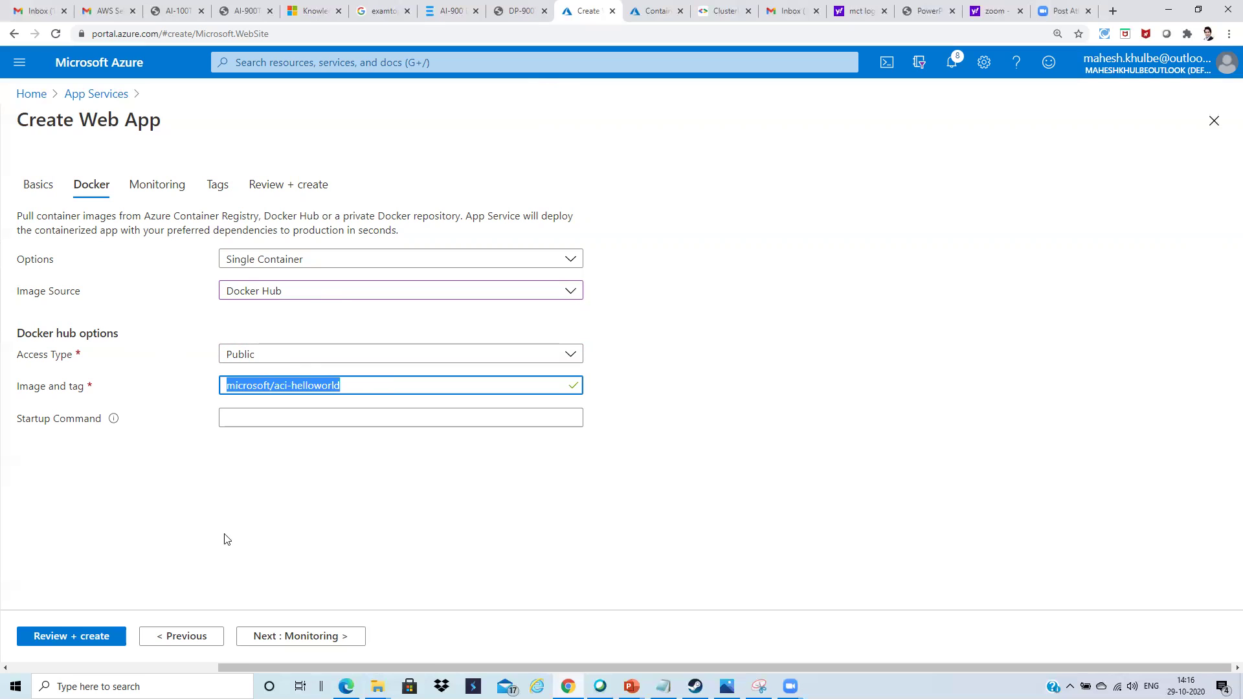
left_click(317, 637)
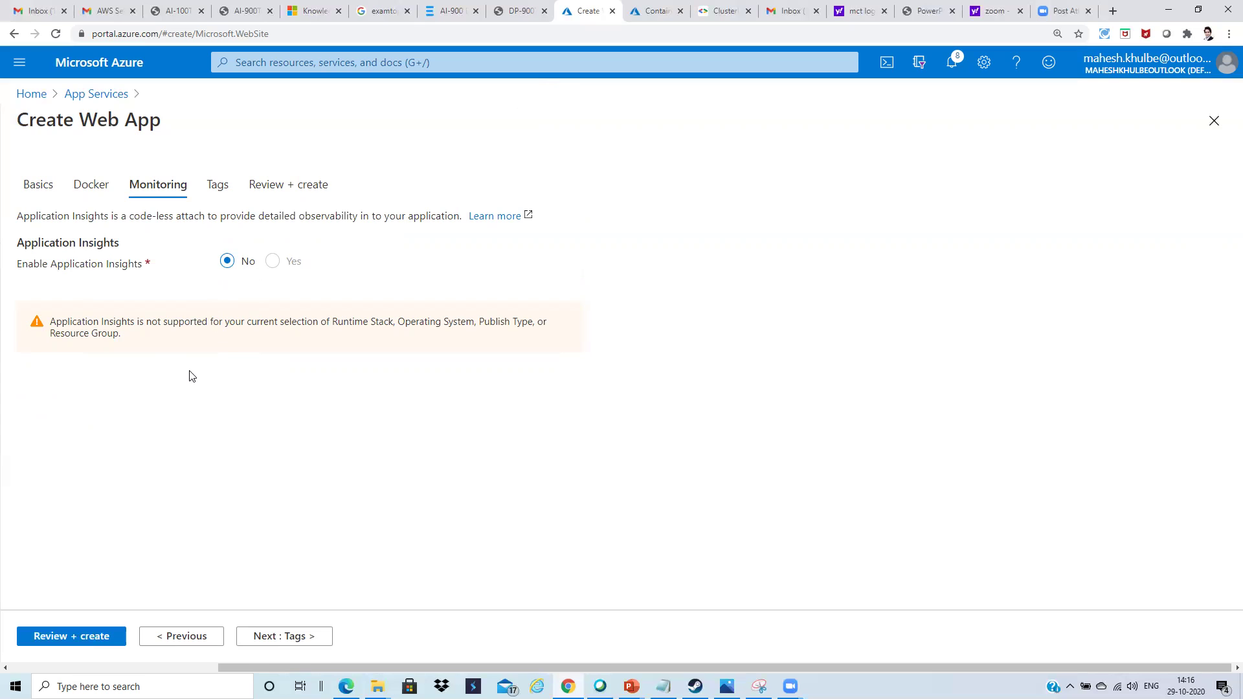
Review the mywebapp989 summary and start creating the web app
left_click(94, 637)
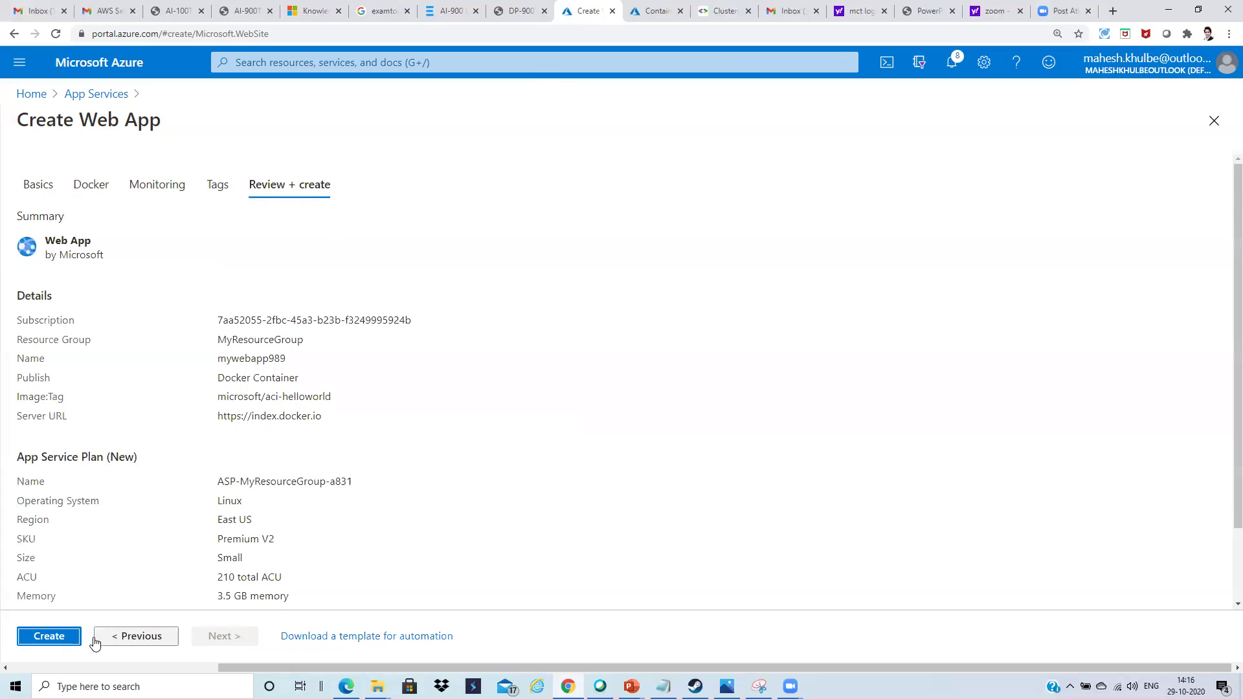
left_click(50, 637)
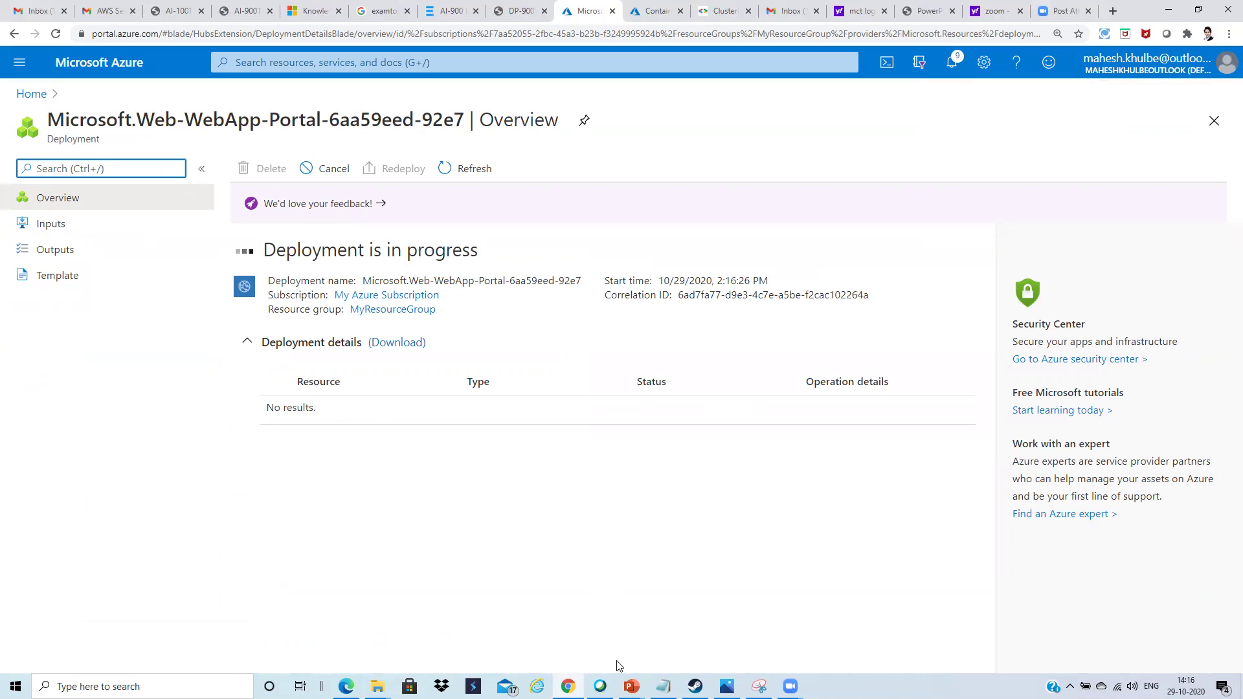
Show slide 37, Lesson 05: Azure management tools, in the AZ-900 deck, then return to the deployment page
mouse_move(631, 685)
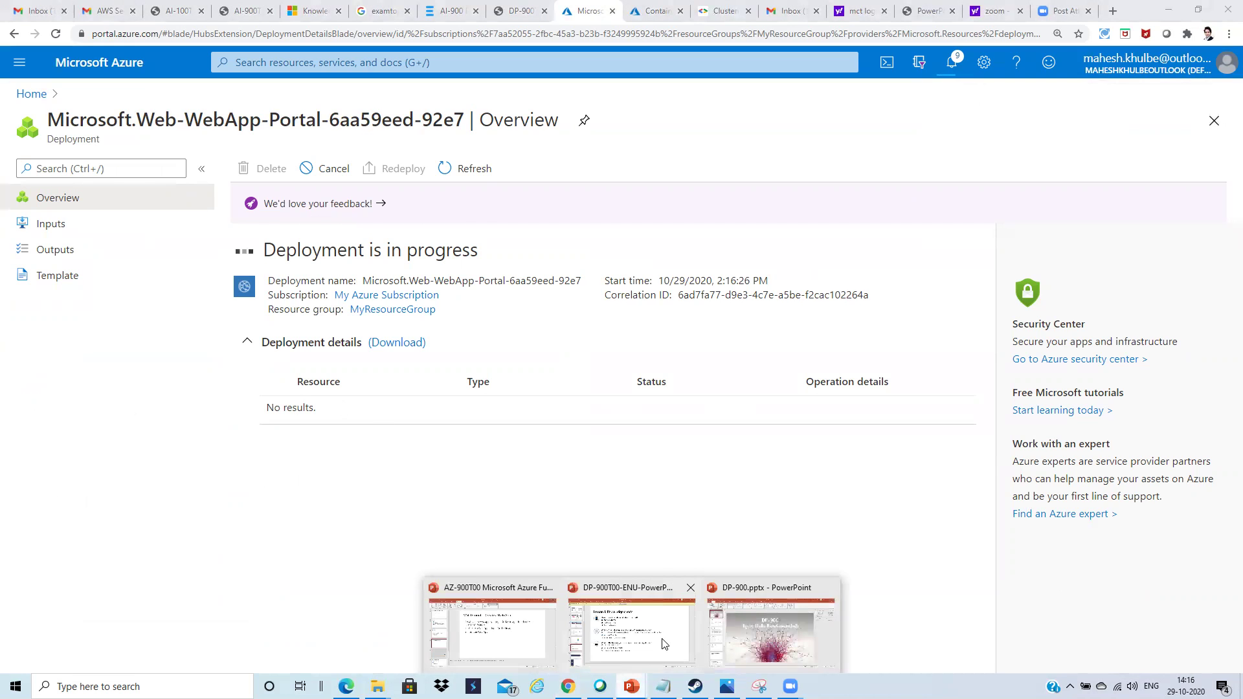
left_click(663, 642)
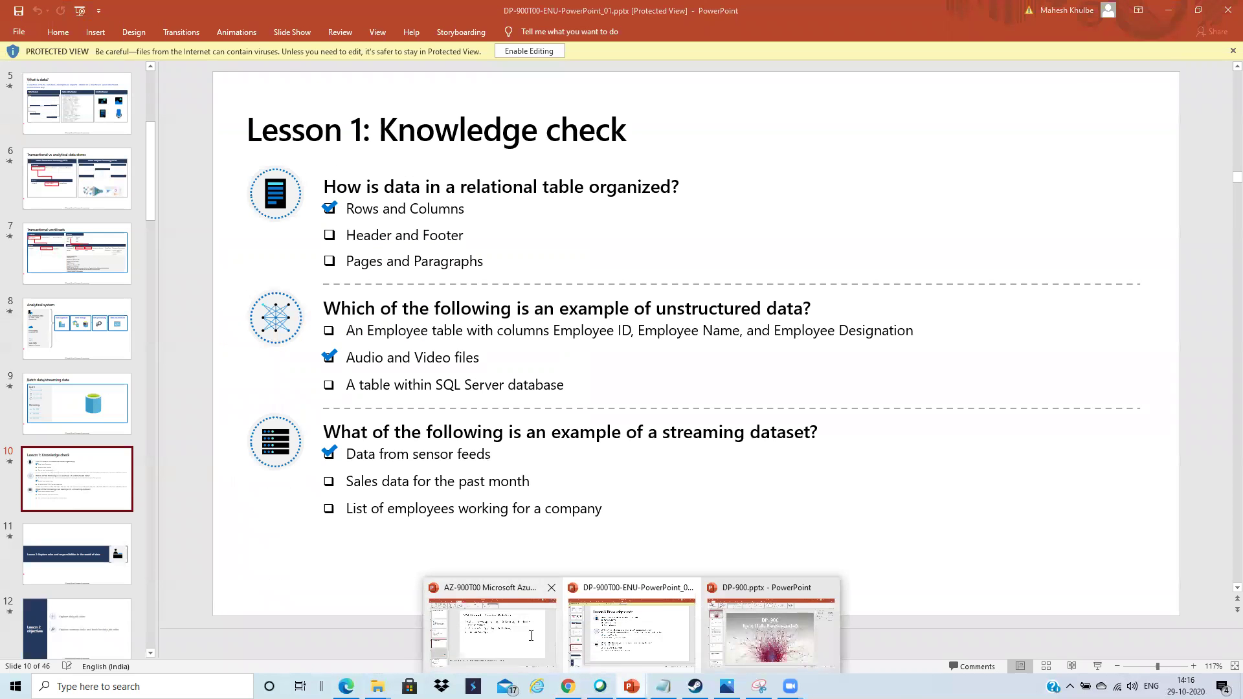
left_click(492, 618)
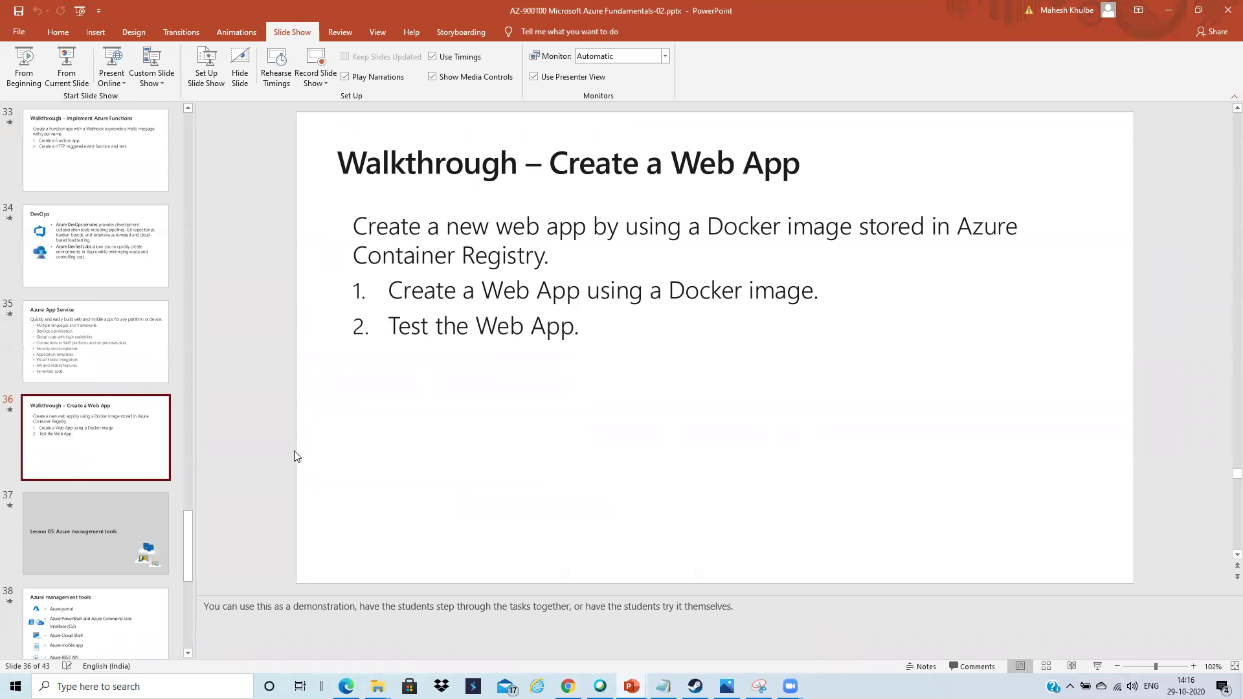
left_click(92, 520)
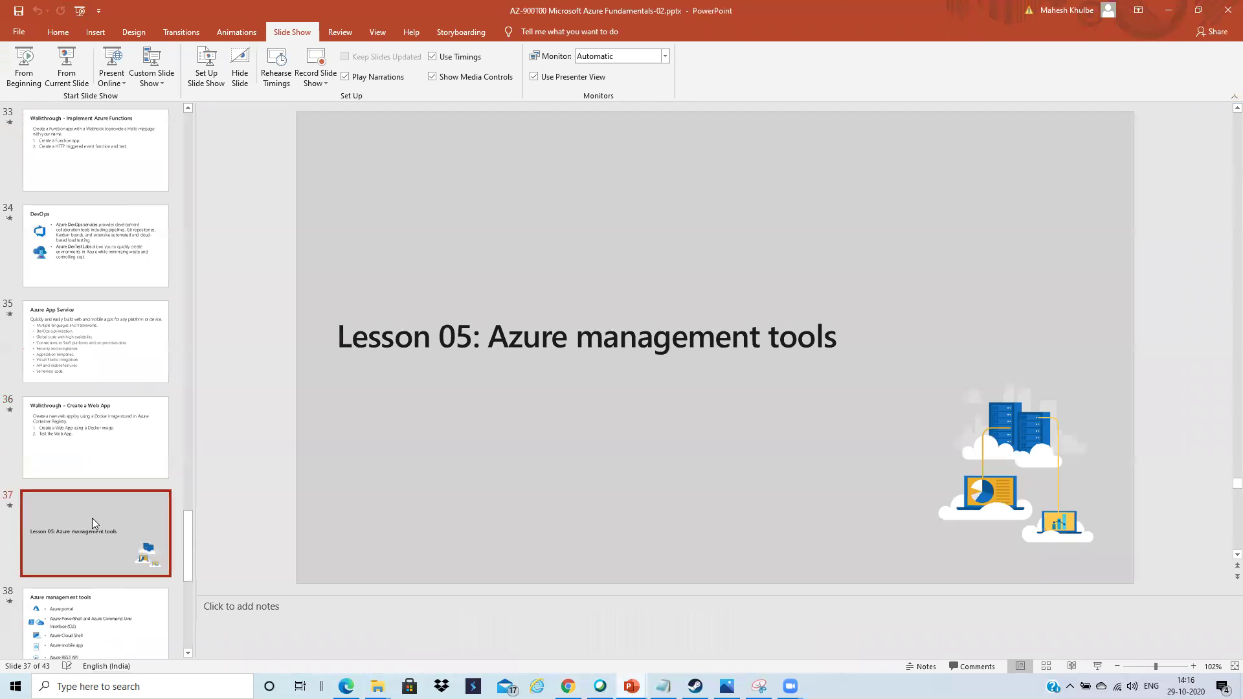
key("alt+Tab")
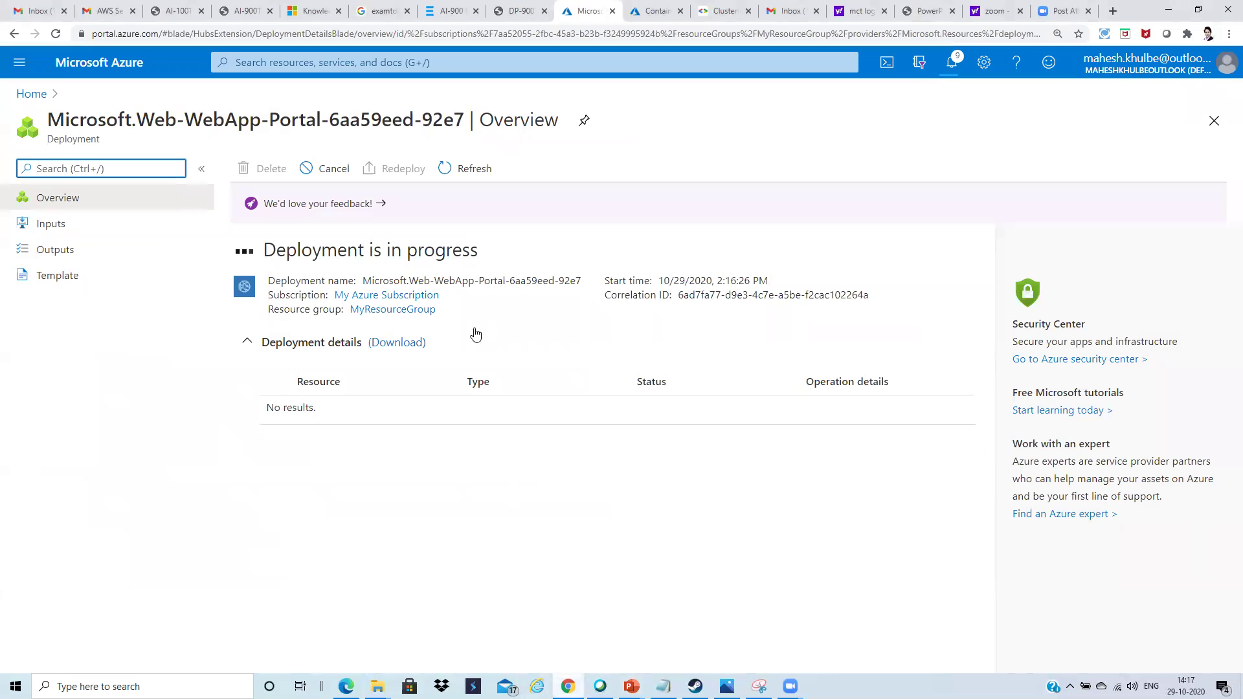
Refresh the deployment status until it completes, then open the mywebapp989 web app
left_click(481, 167)
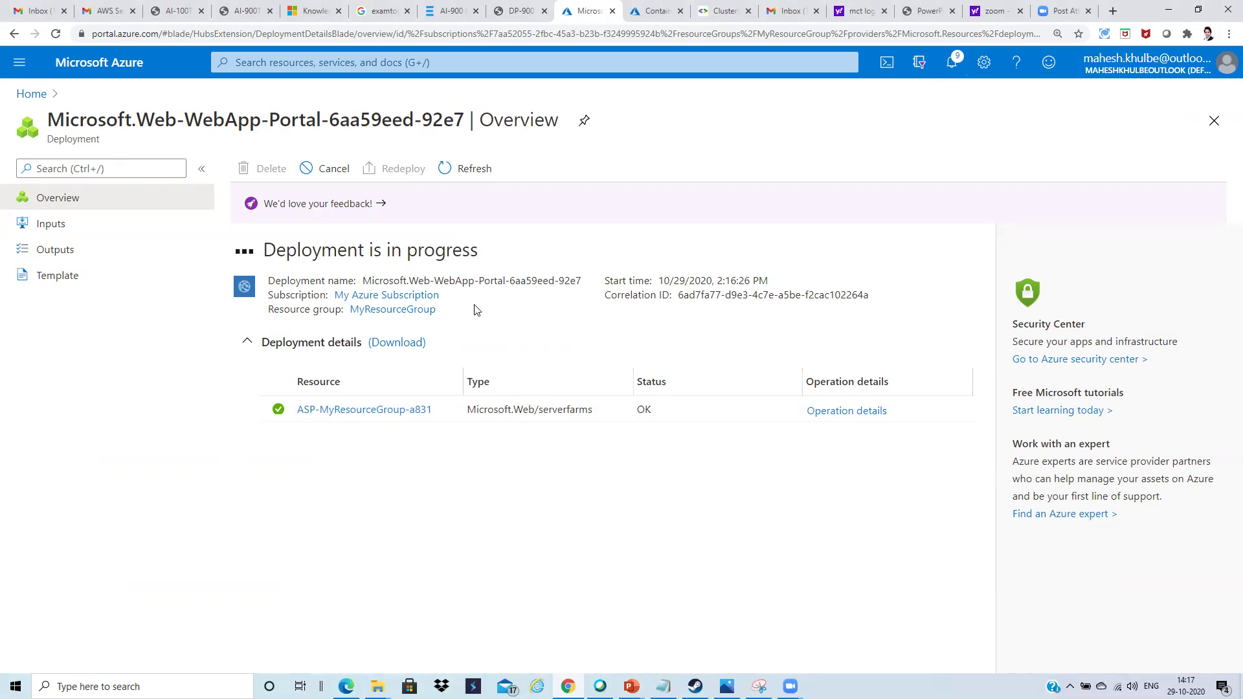
left_click(473, 167)
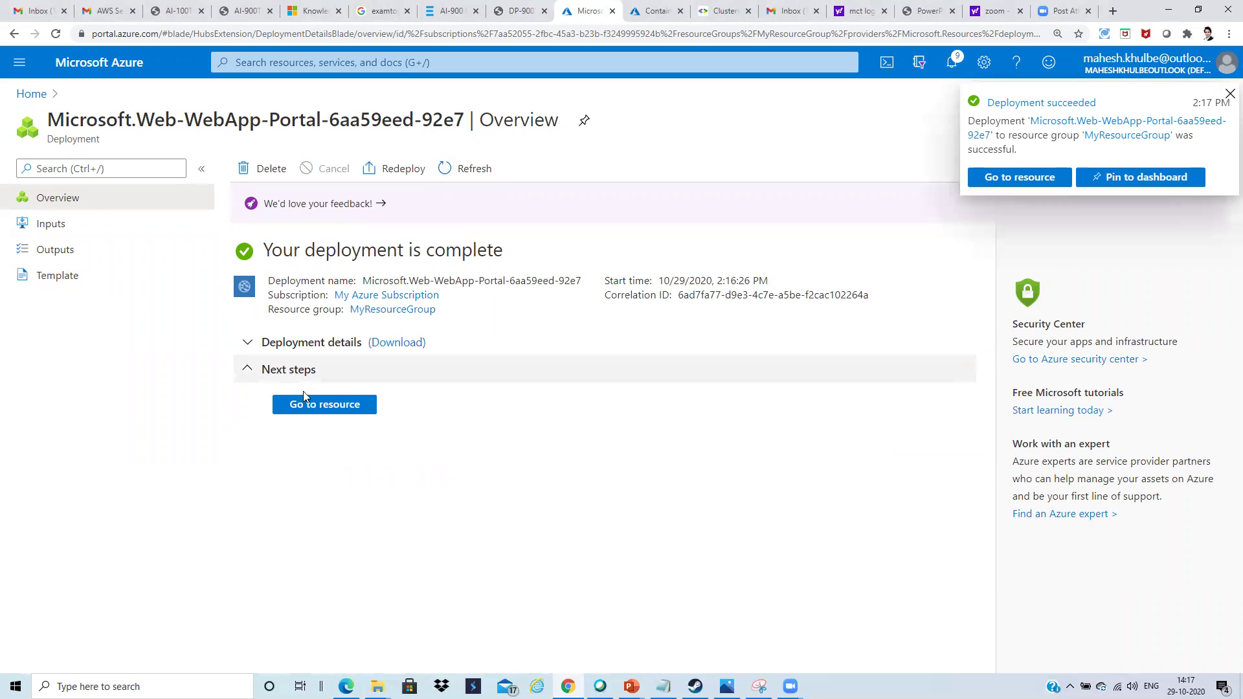
left_click(316, 405)
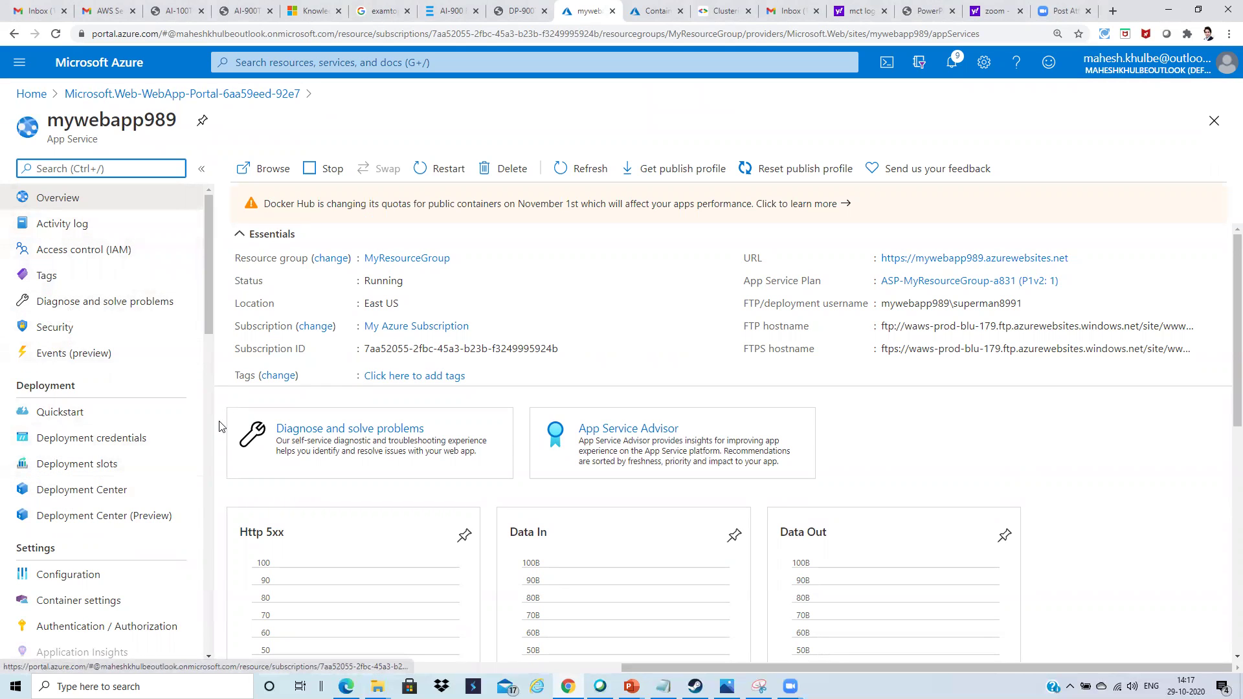
scroll(1226, 311, "down", 4)
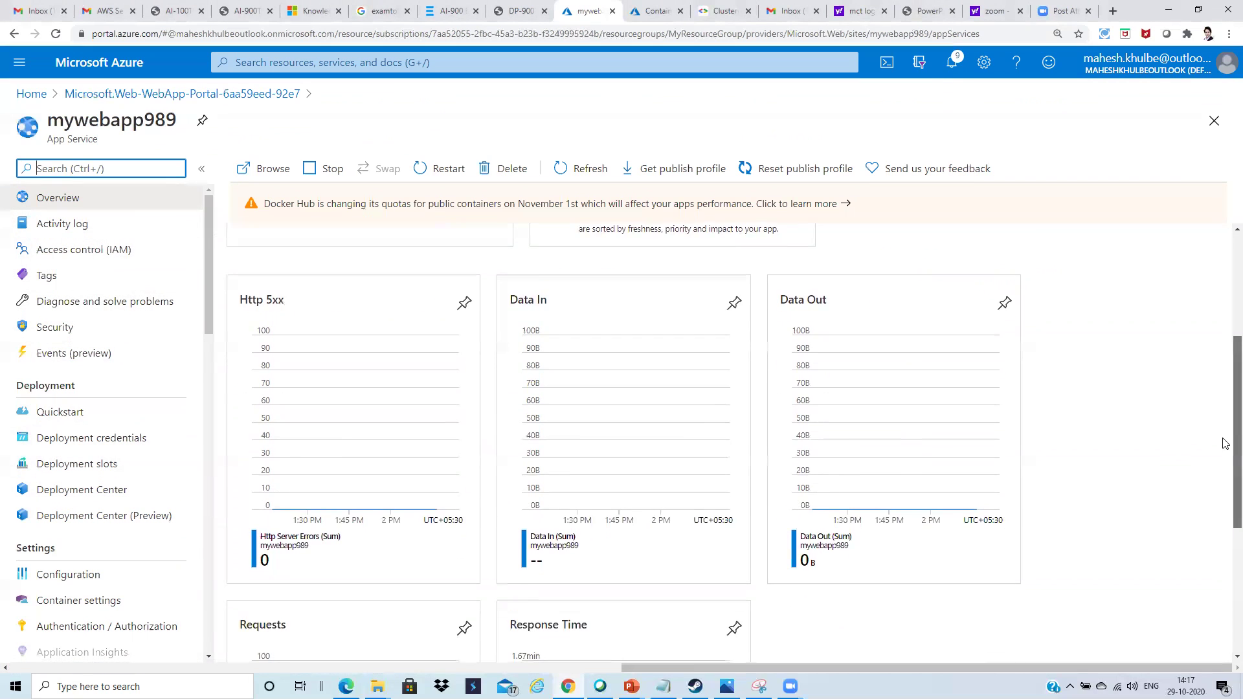
scroll(1225, 317, "up", 4)
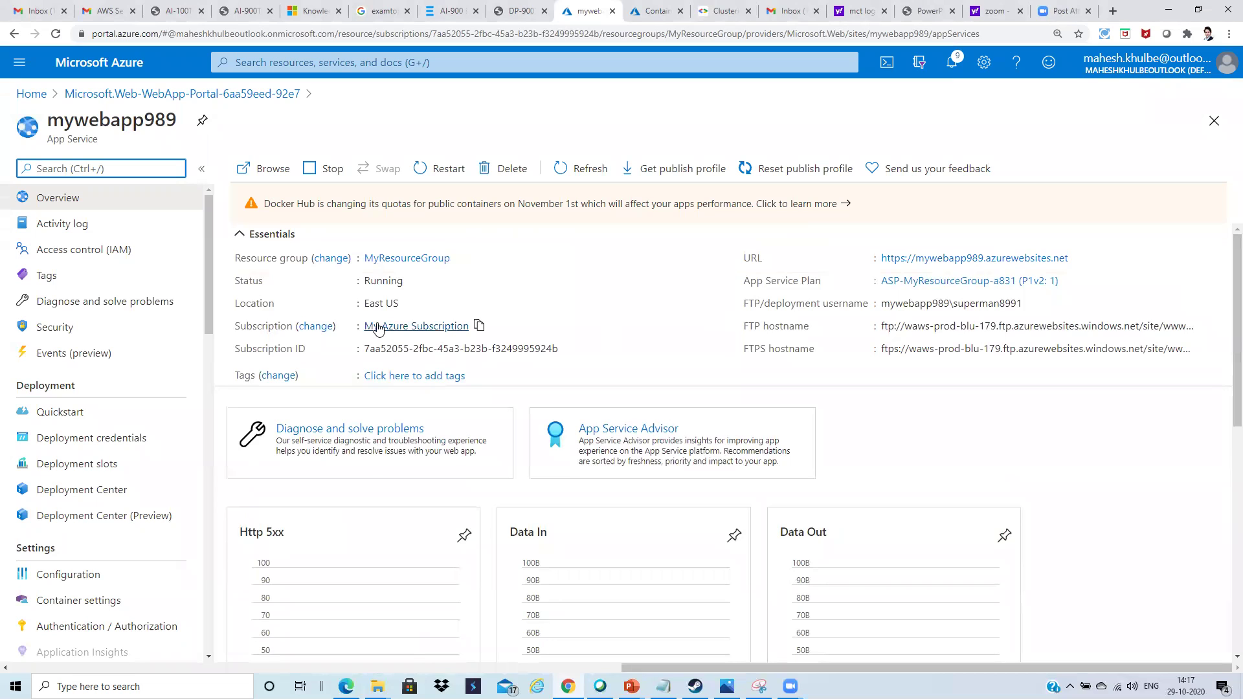
mouse_move(209, 314)
left_mouse_down()
mouse_move(207, 550)
mouse_move(209, 292)
left_mouse_up()
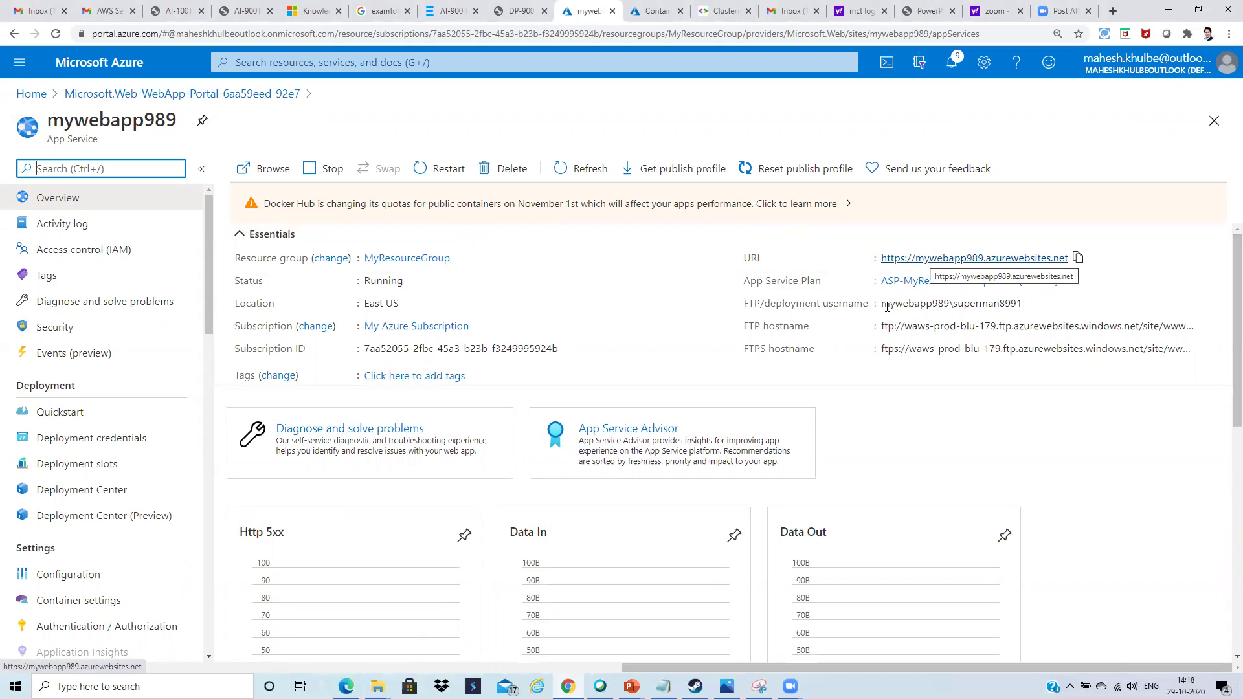
left_click(972, 262)
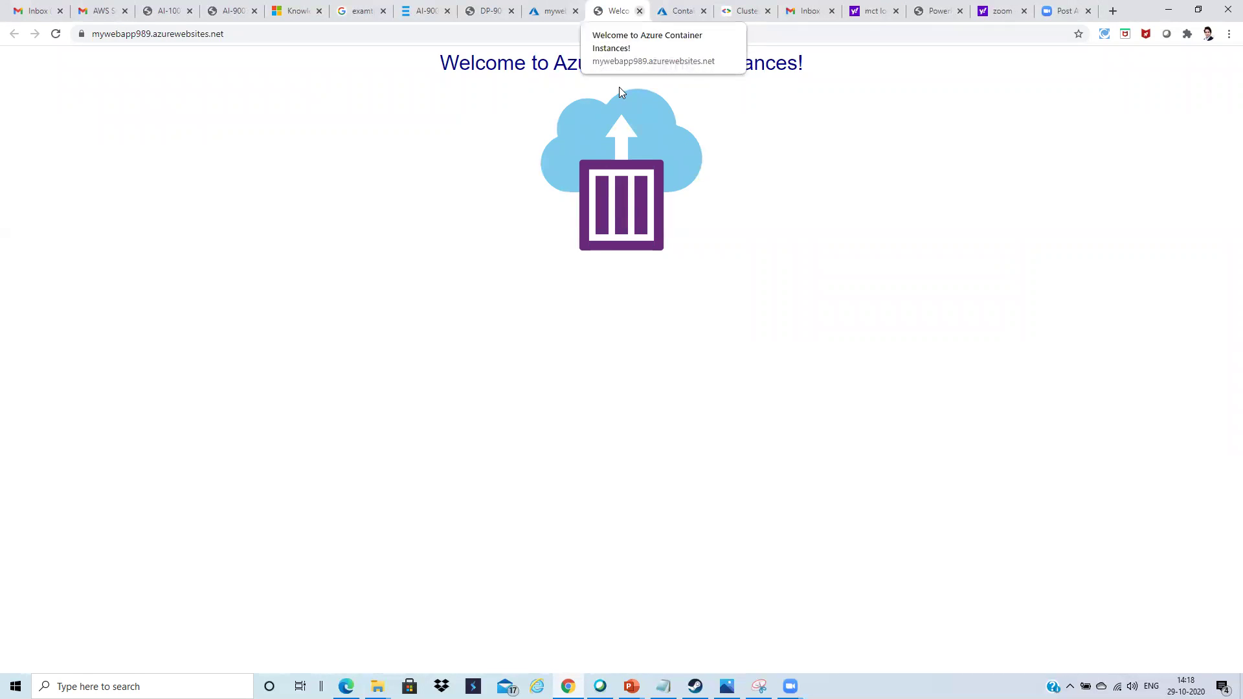
Close the Welcome to Azure Container Instances tab and start the AZ-900 slideshow from slide 37
key("ctrl+w")
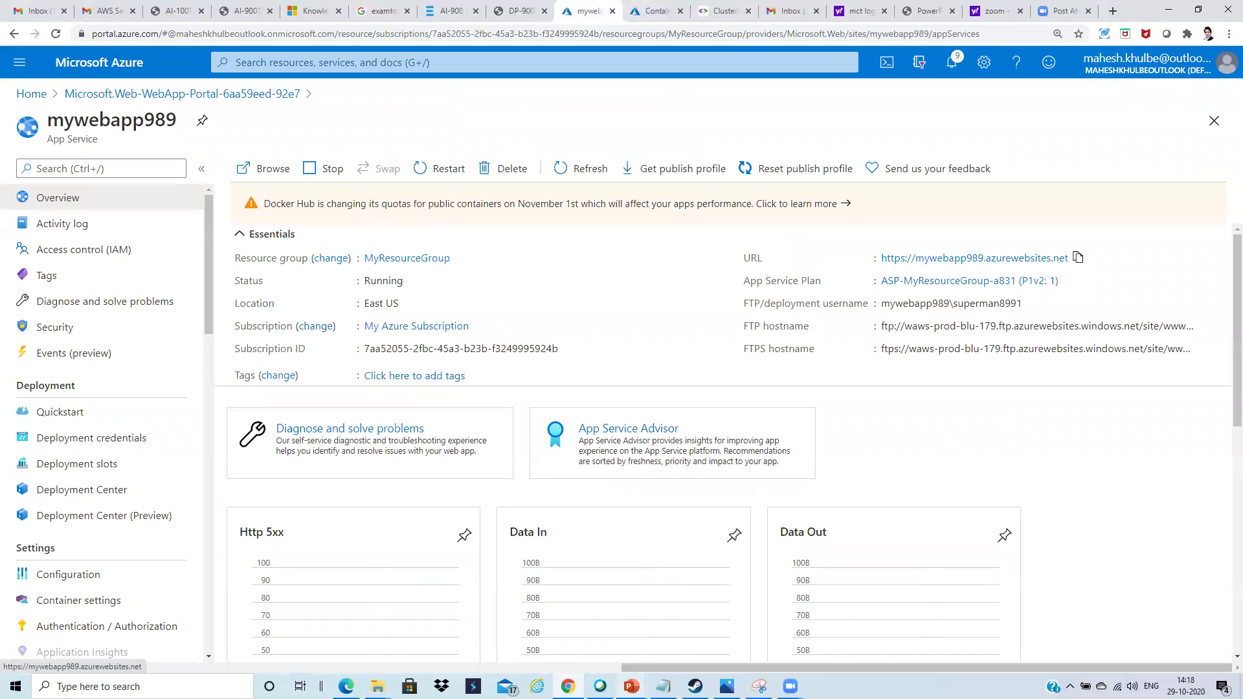
mouse_move(632, 685)
left_click(493, 633)
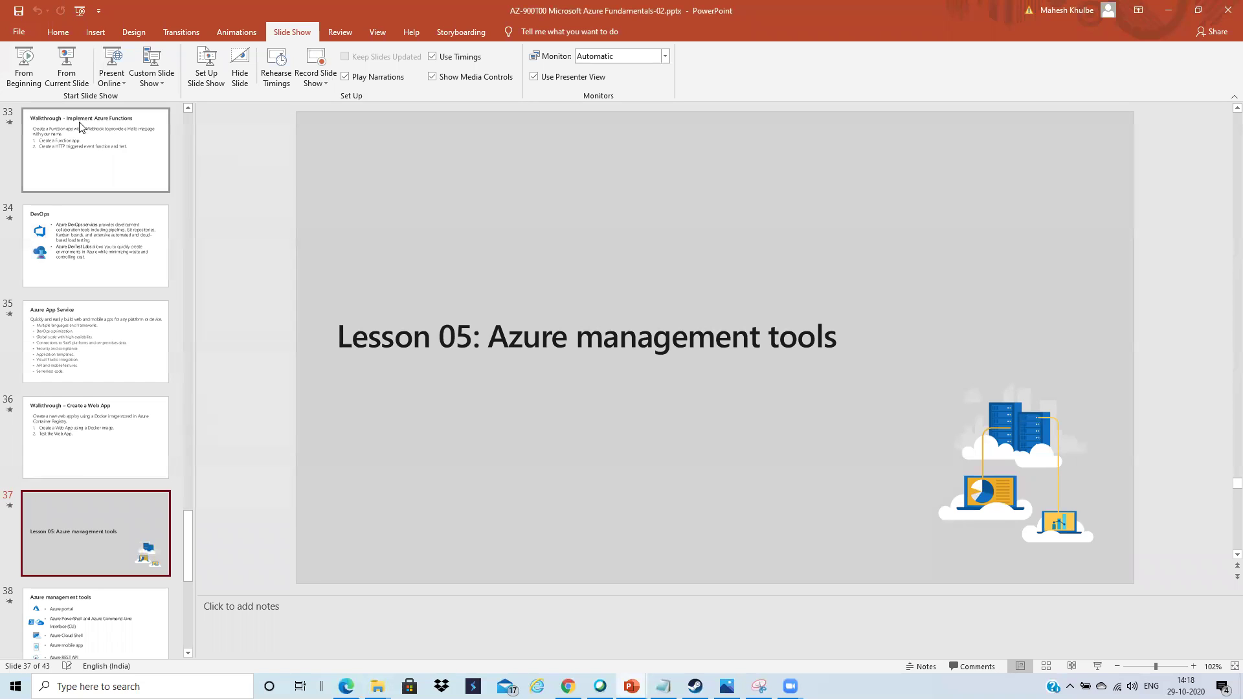
left_click(66, 51)
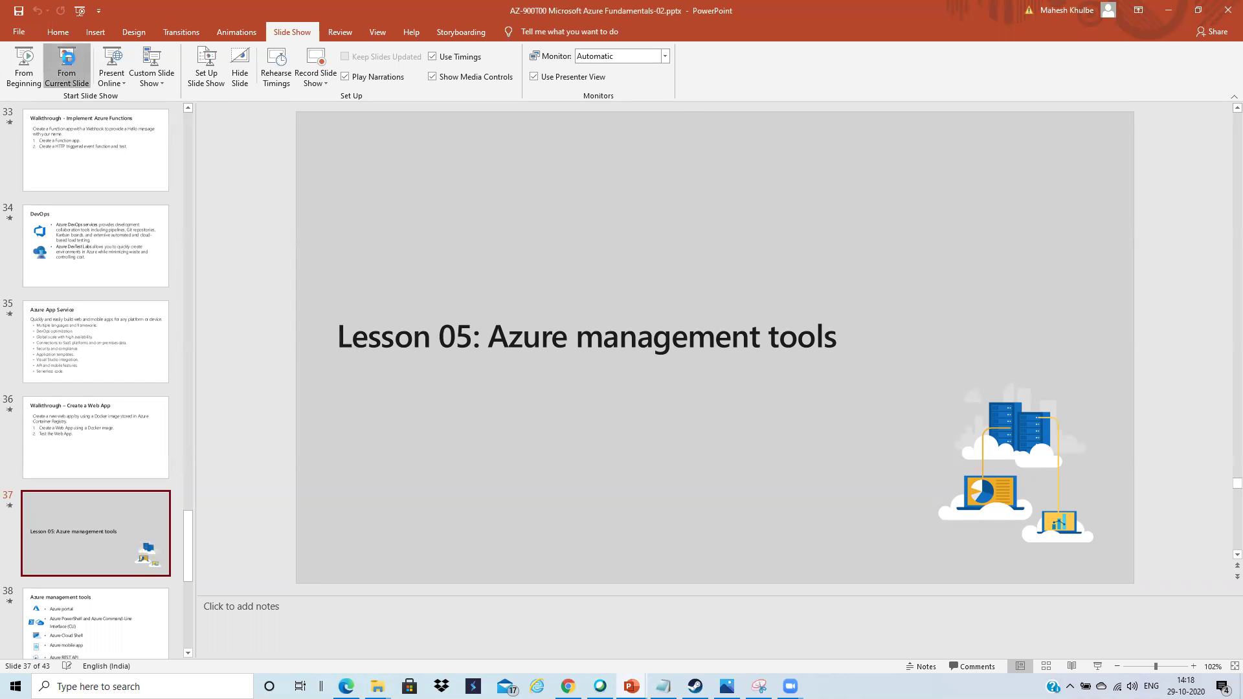
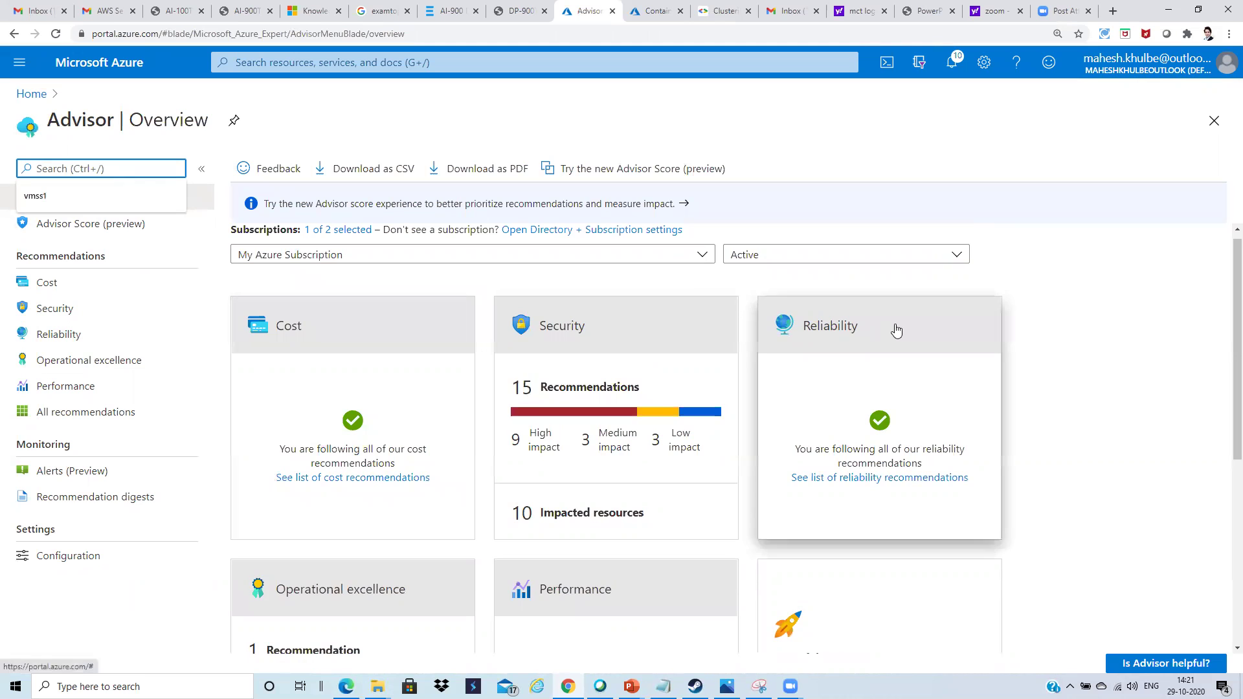
left_click_drag(1235, 356, 1225, 446)
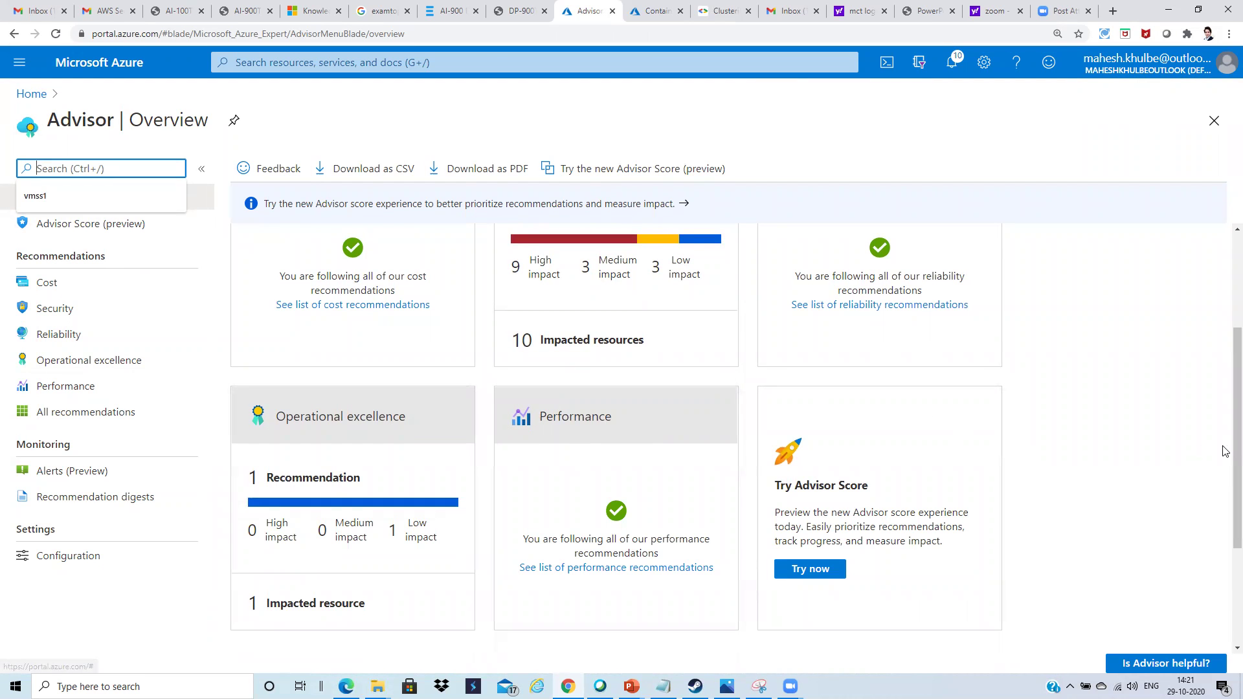
left_click_drag(1227, 448, 1225, 393)
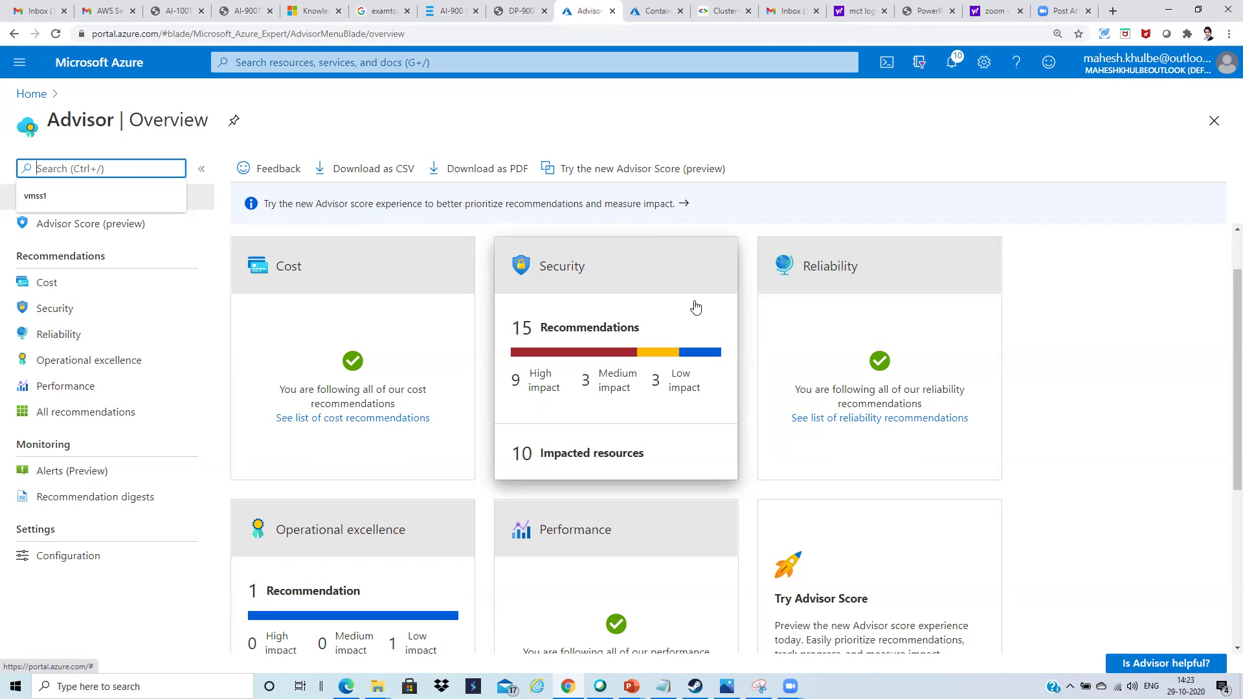
Open Advisor's 15 Security recommendations, from Azure Defender plans to storage account public access
left_click(696, 307)
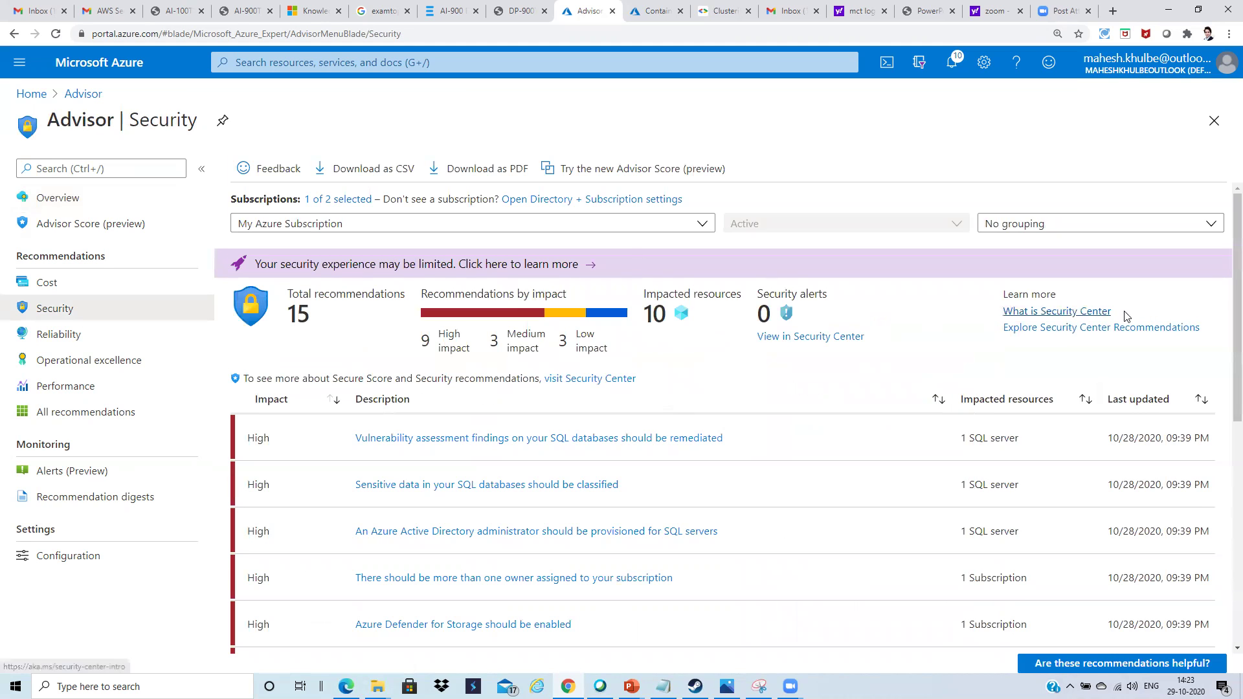
scroll(1226, 304, "down", 5)
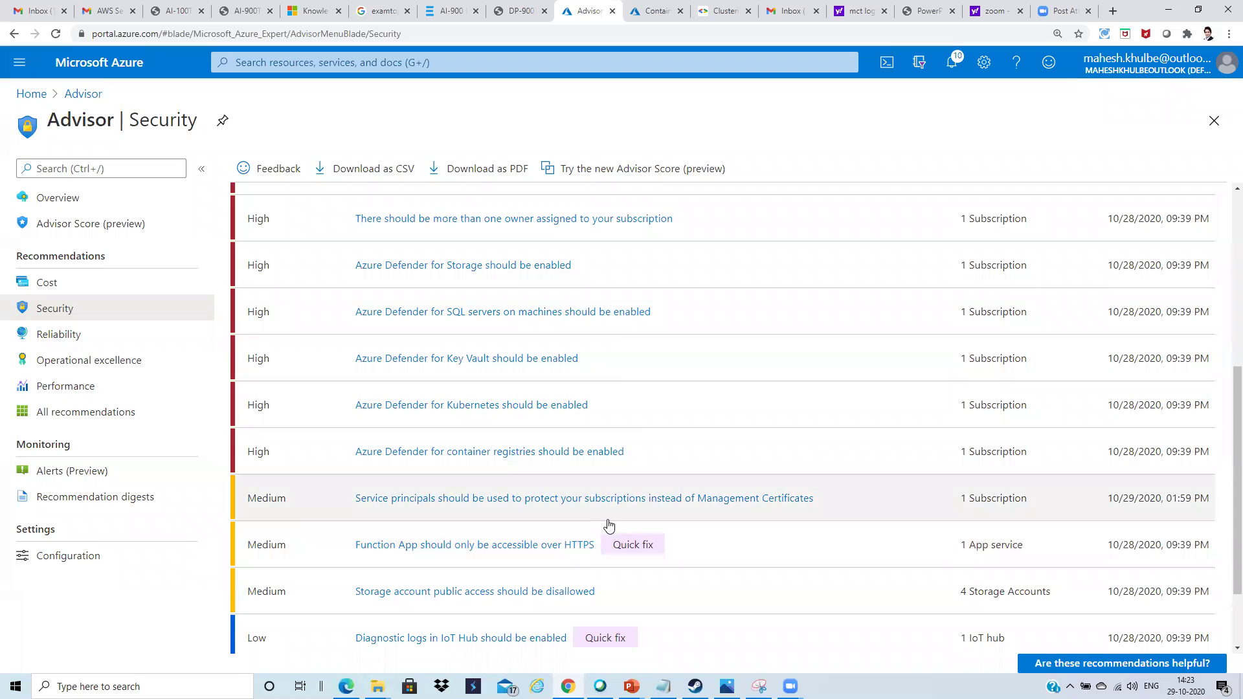
Return to Advisor Overview and open the single Operational excellence recommendation
left_click(83, 94)
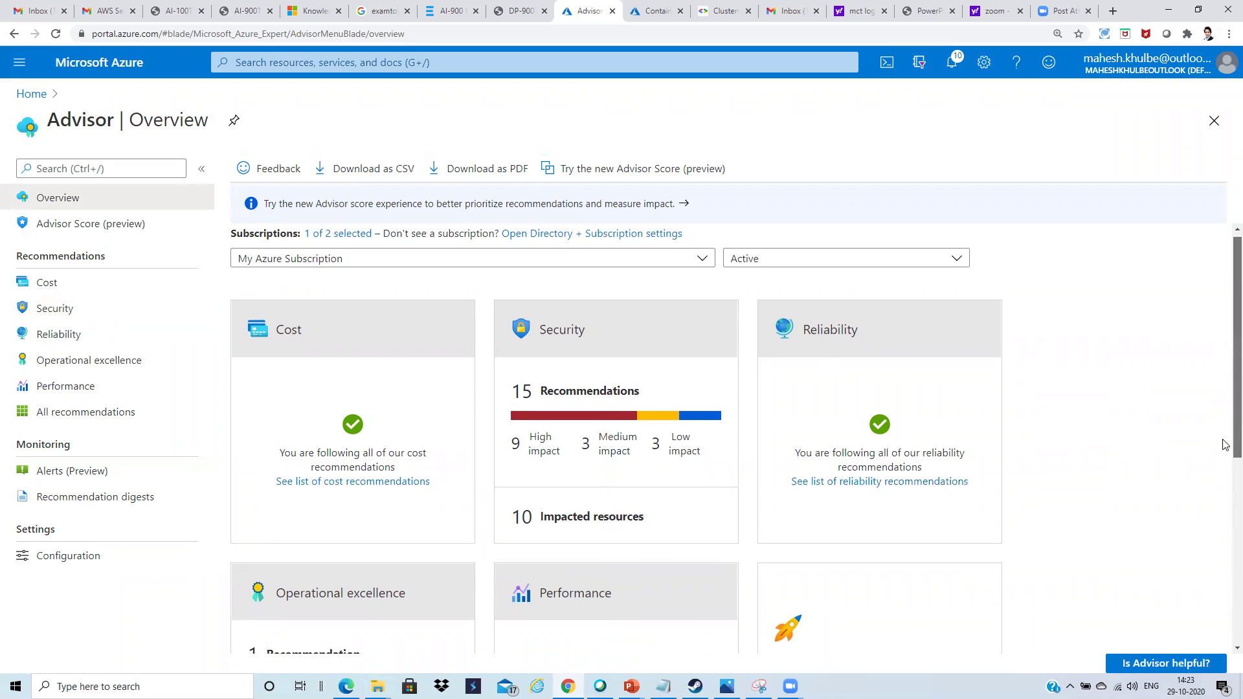
scroll(1224, 434, "down", 1)
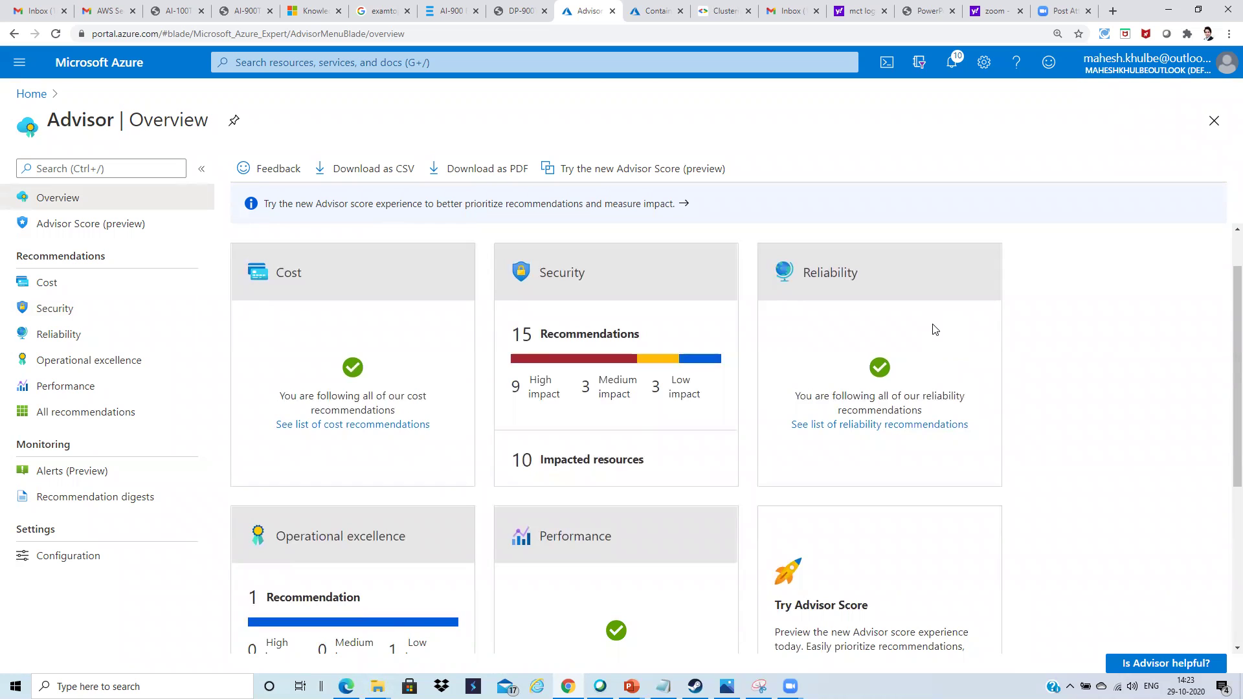
scroll(1222, 470, "down", 2)
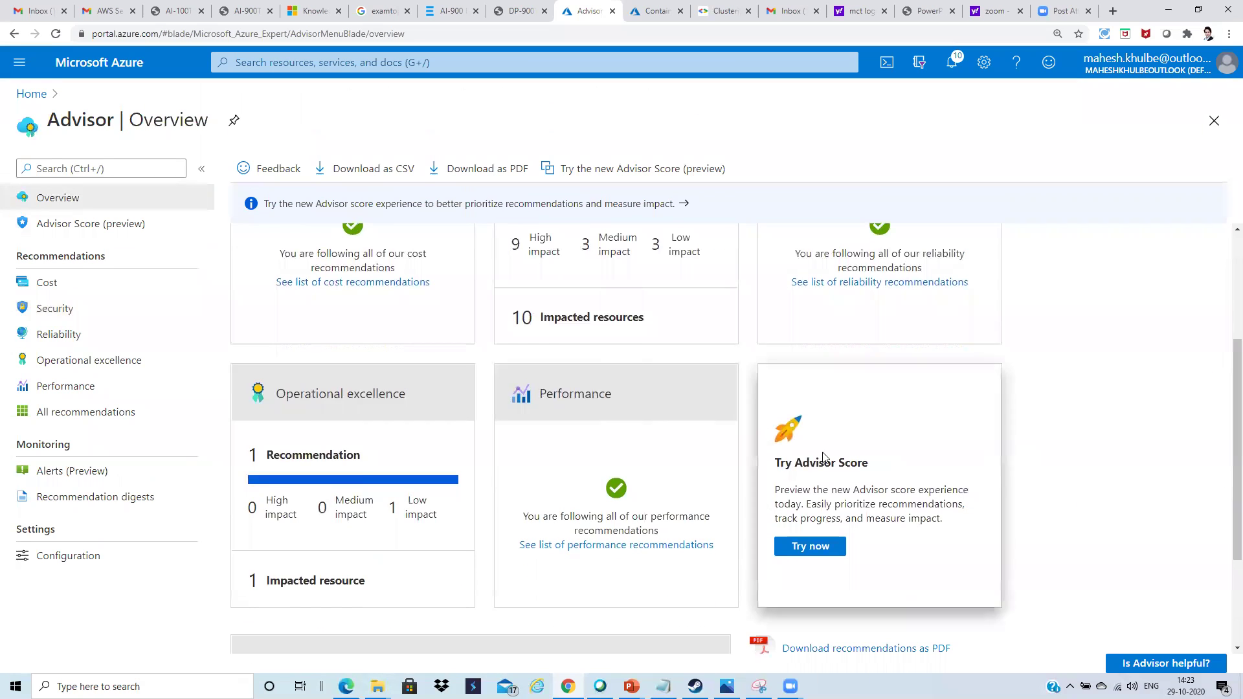
left_click(368, 443)
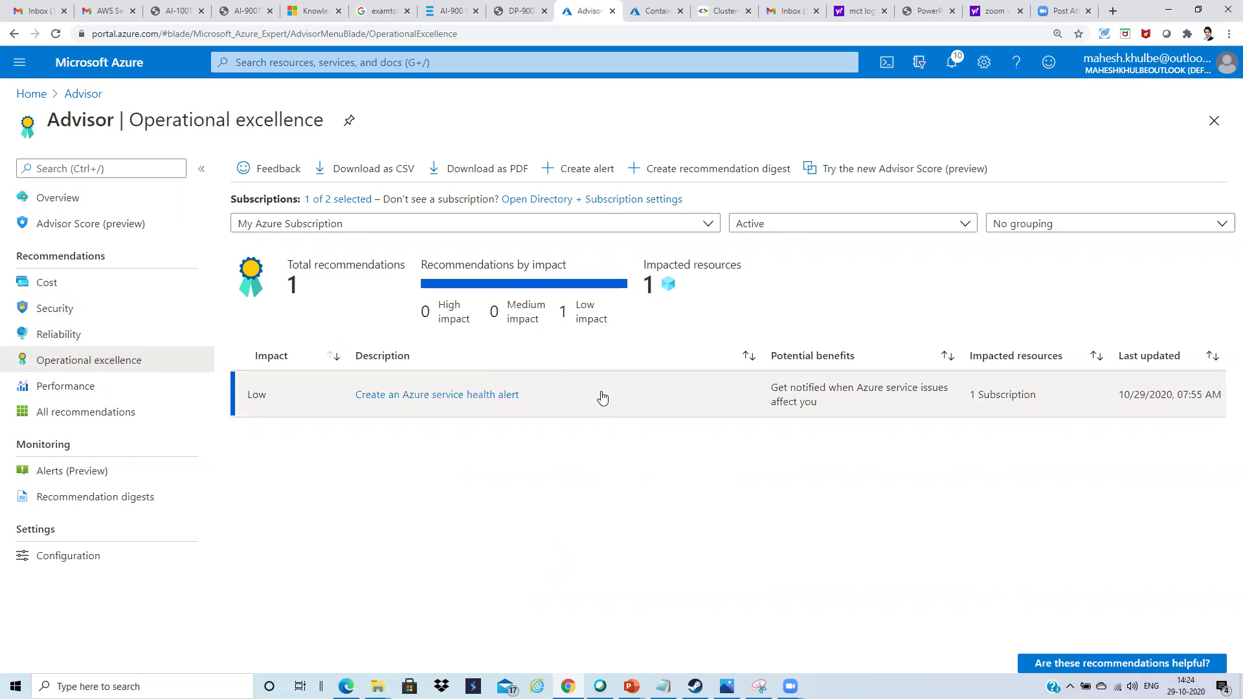
Go back to Advisor Overview, then bring up slide 39 on Azure Advisor in the AZ-900T00 deck
left_click(79, 98)
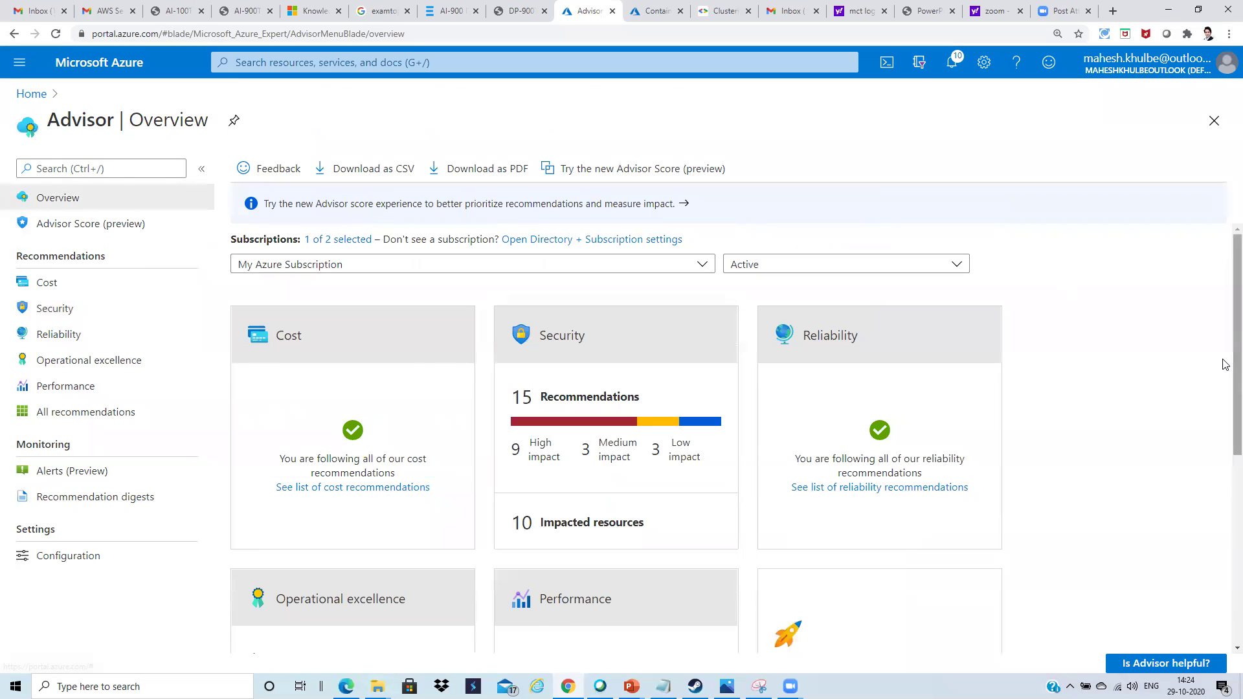
scroll(1224, 363, "down", 2)
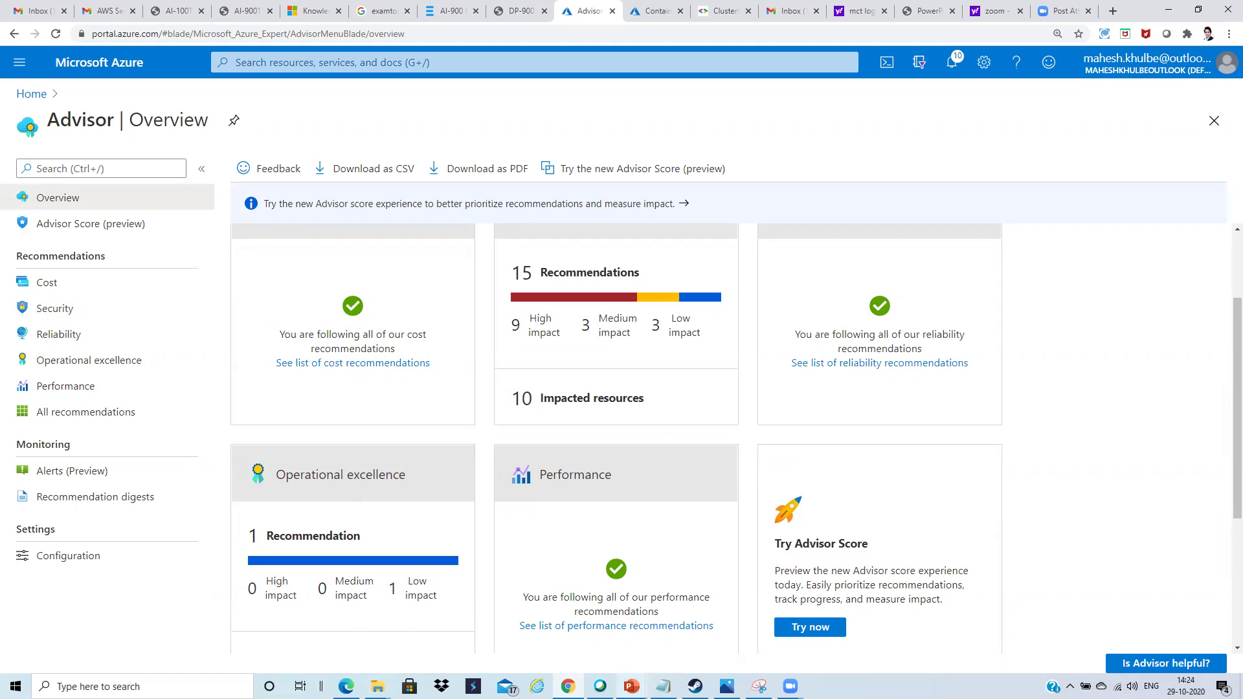
left_click(631, 686)
left_click(515, 625)
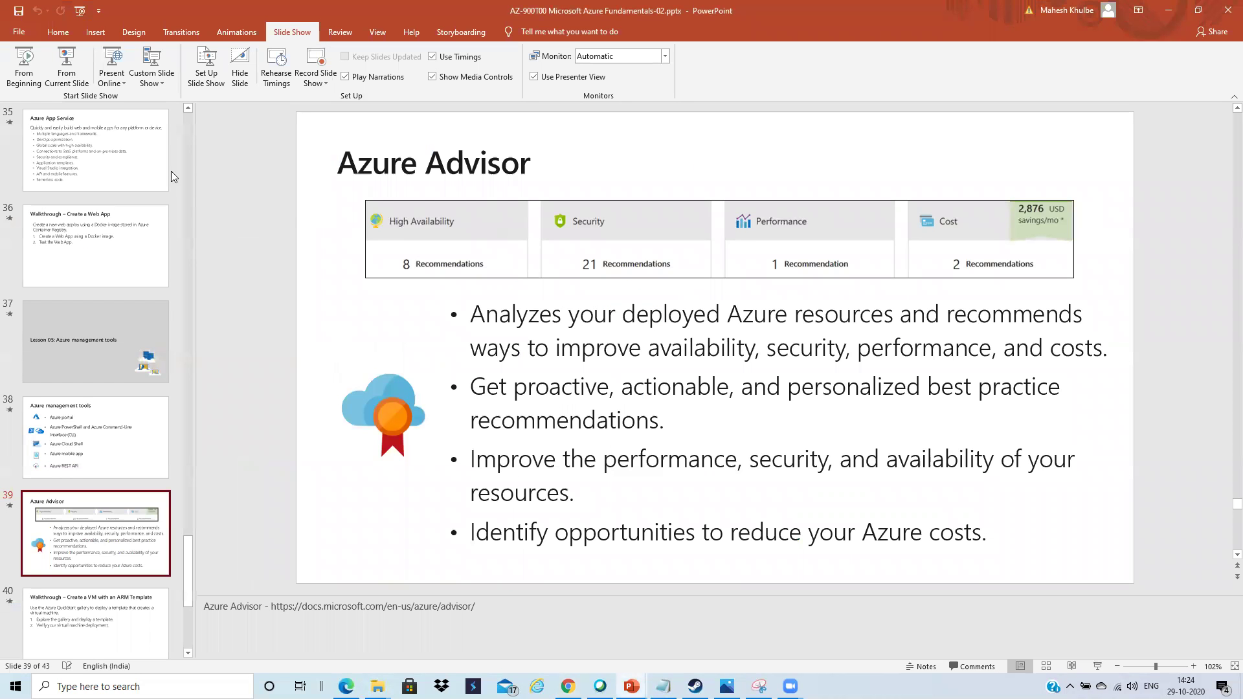
Present slide 40 on creating a VM with an ARM Template, then return to the Azure portal
left_click(81, 62)
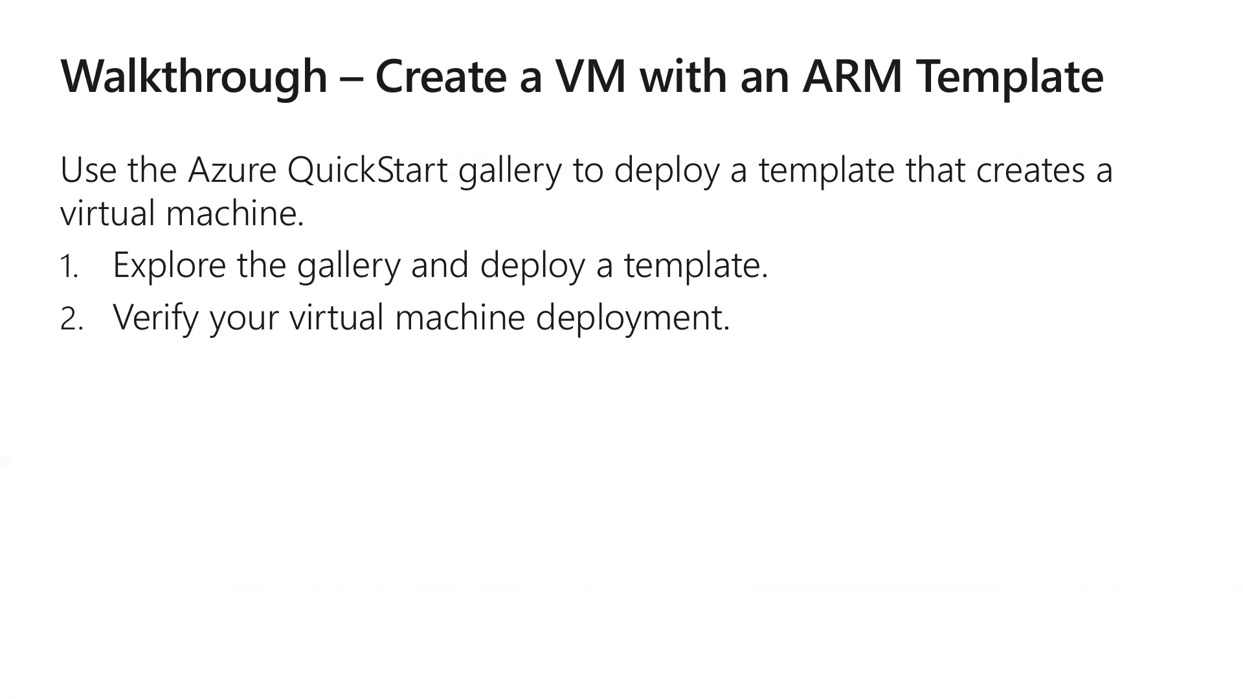
key("Escape")
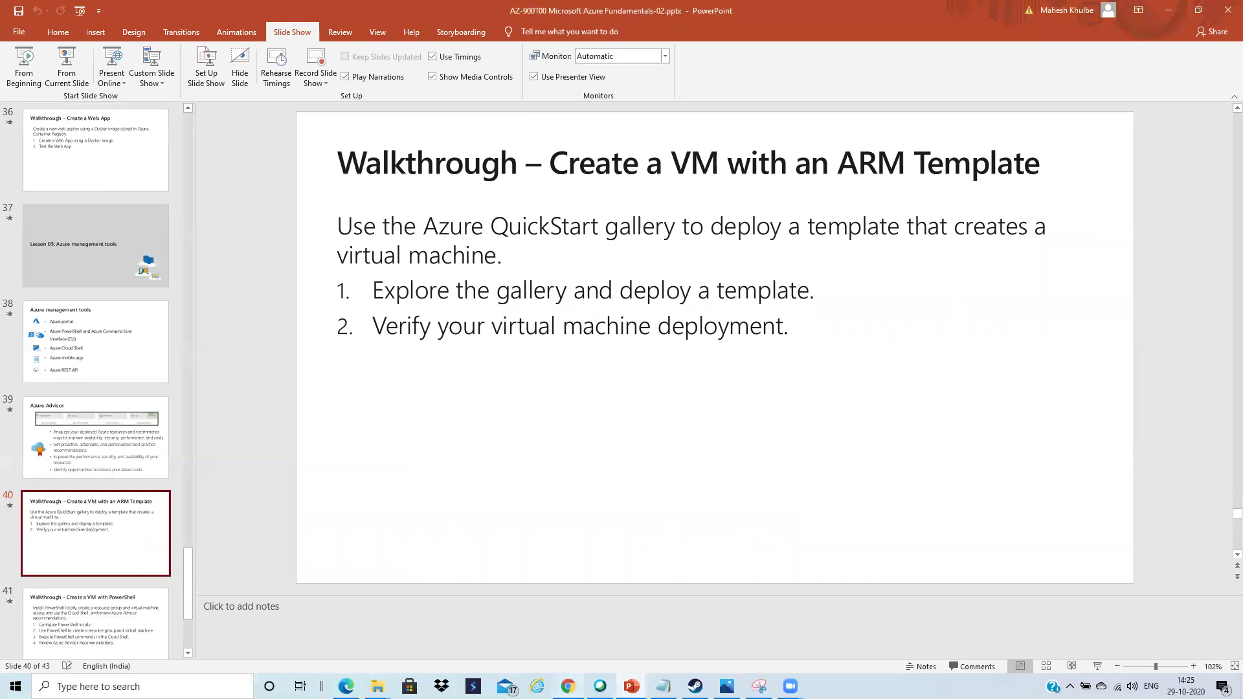
left_click(563, 685)
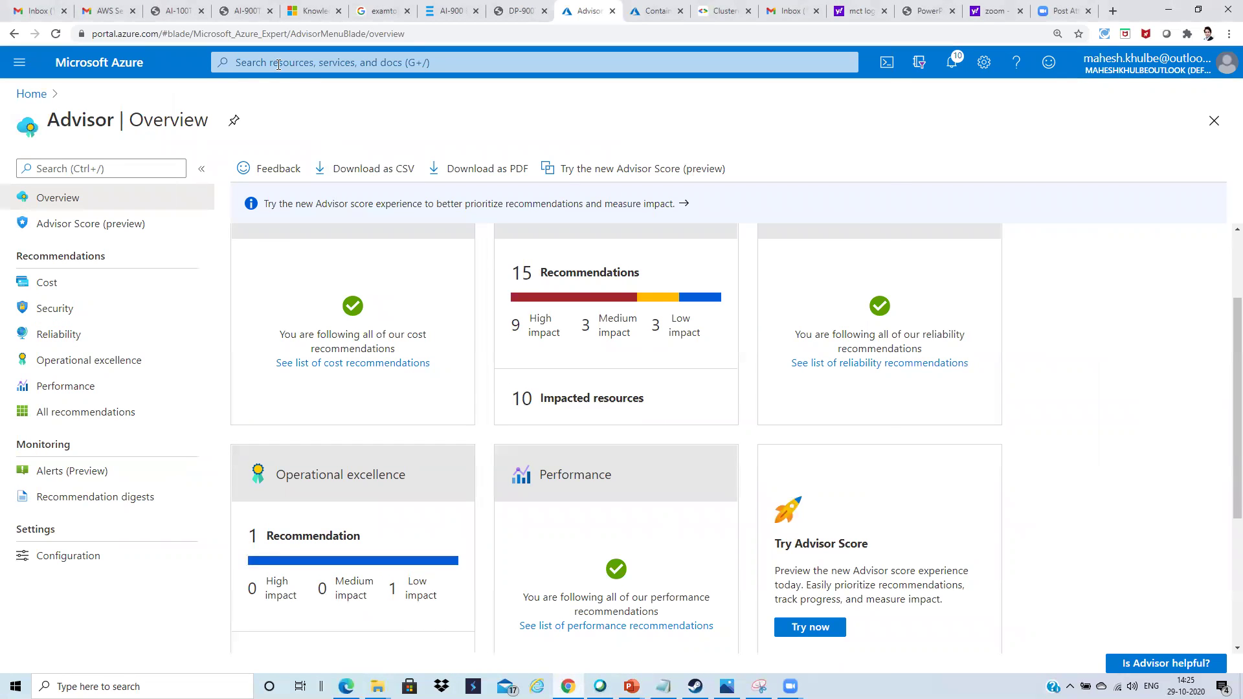
Search 'vm' and open the Virtual machines service, which lists no VMs
left_click(279, 64)
type("vm")
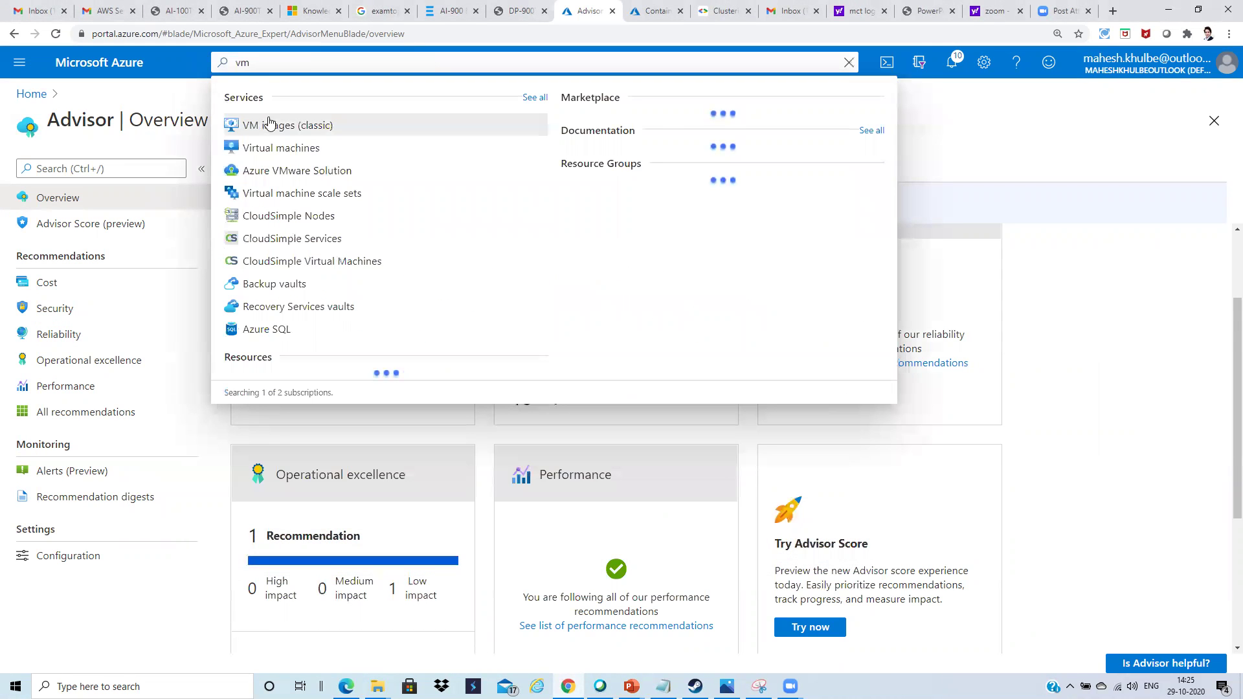
left_click(270, 147)
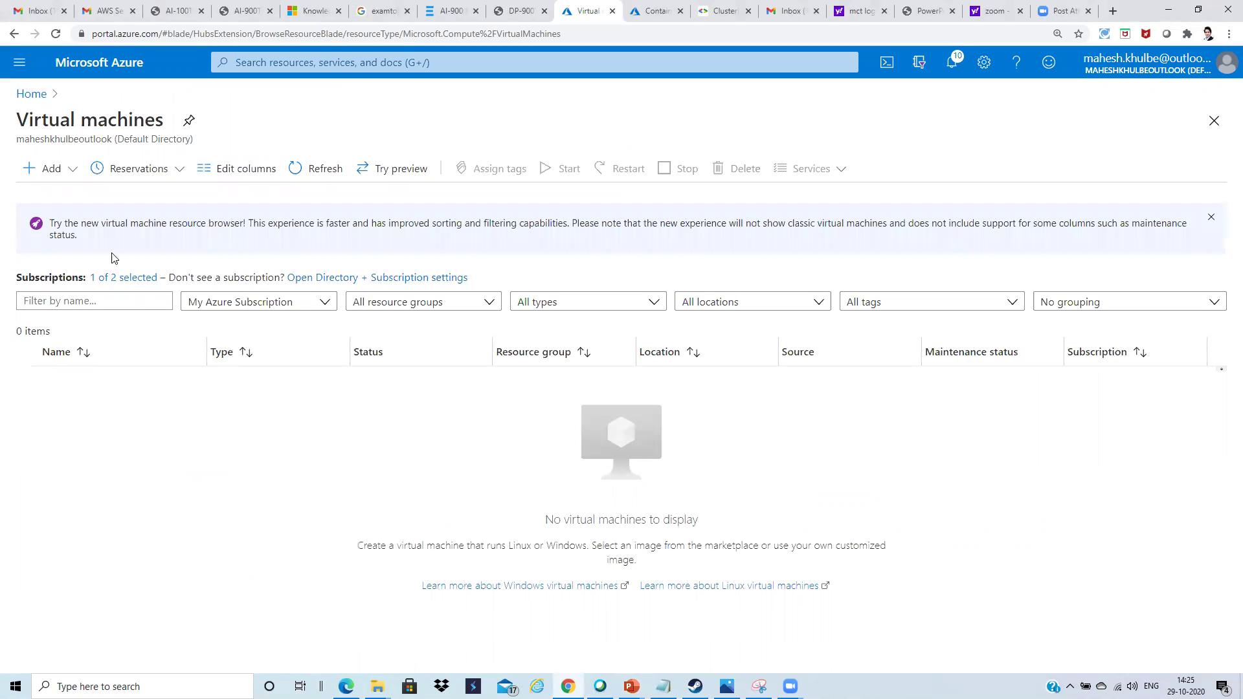
Start adding a virtual machine, close the create form unused, and bring up recent searches
left_click(72, 177)
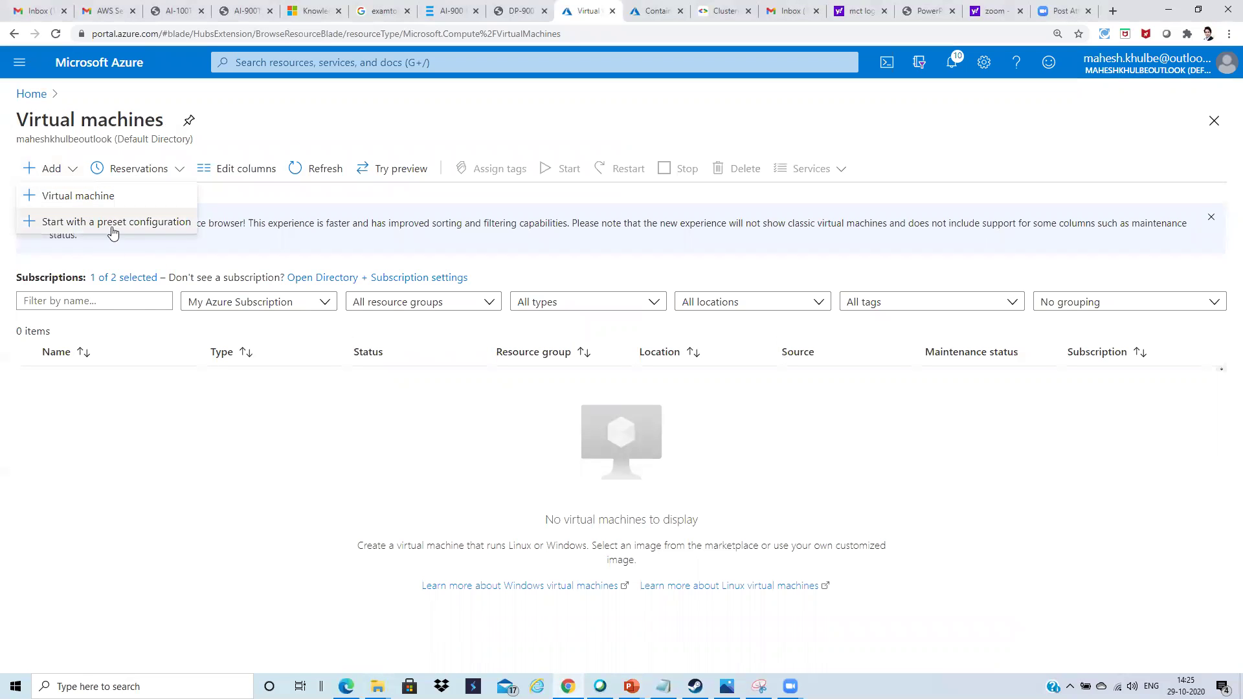
left_click(114, 197)
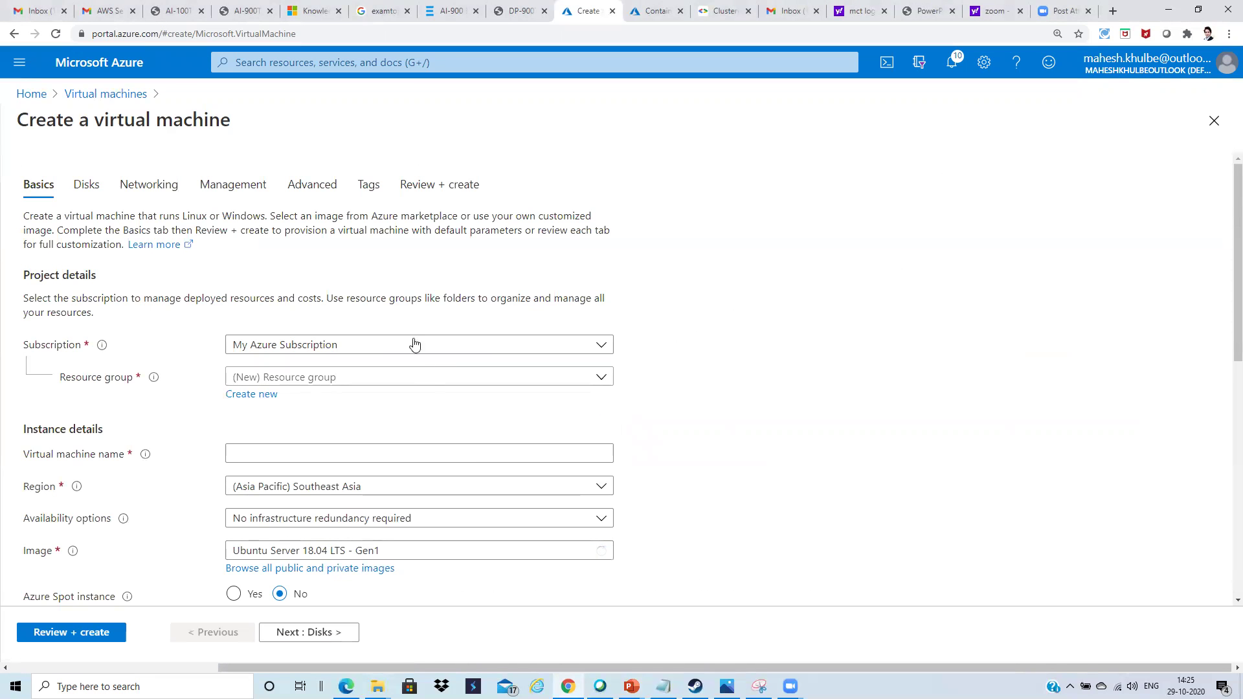
left_click(1213, 126)
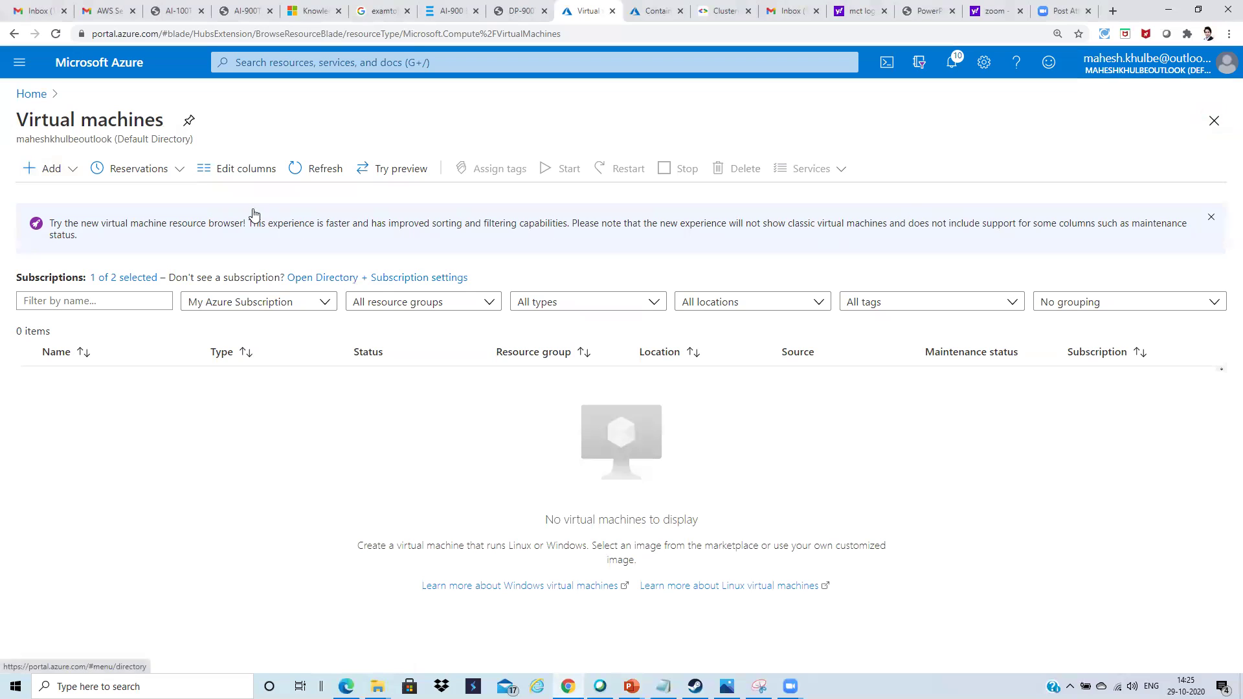
left_click(351, 68)
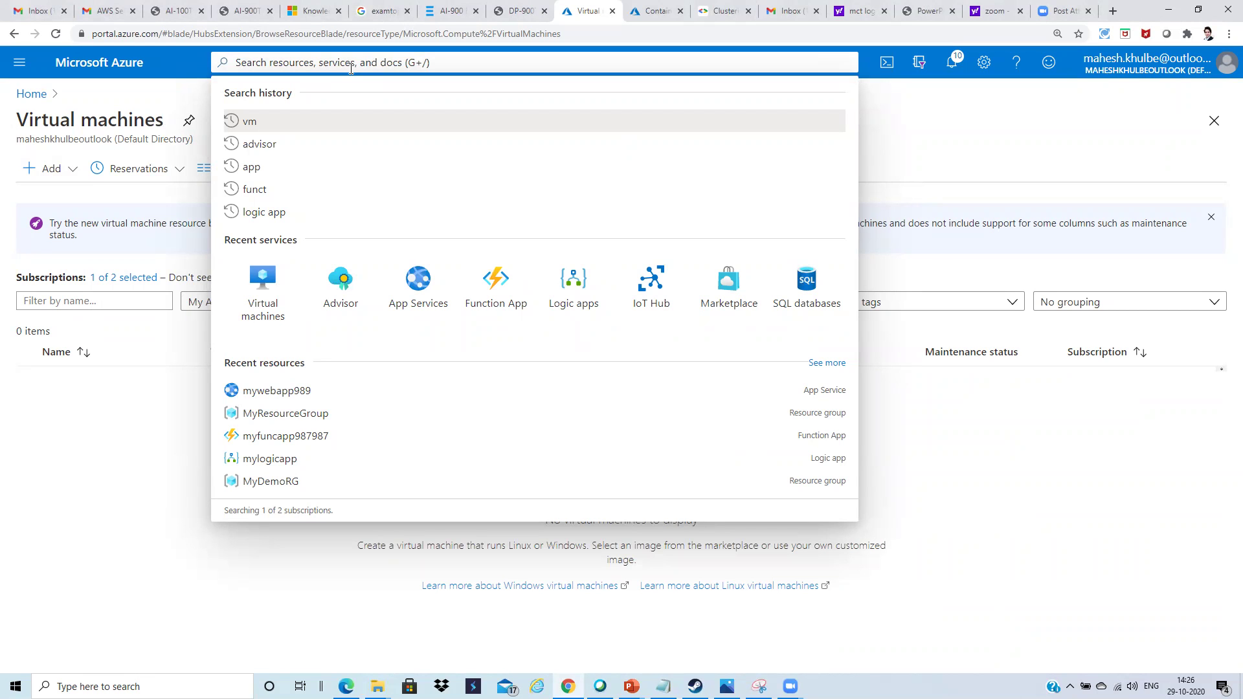
Open MyResourceGroup and review its 8 East US resources, including the IoT Hub myiot891
left_click(272, 420)
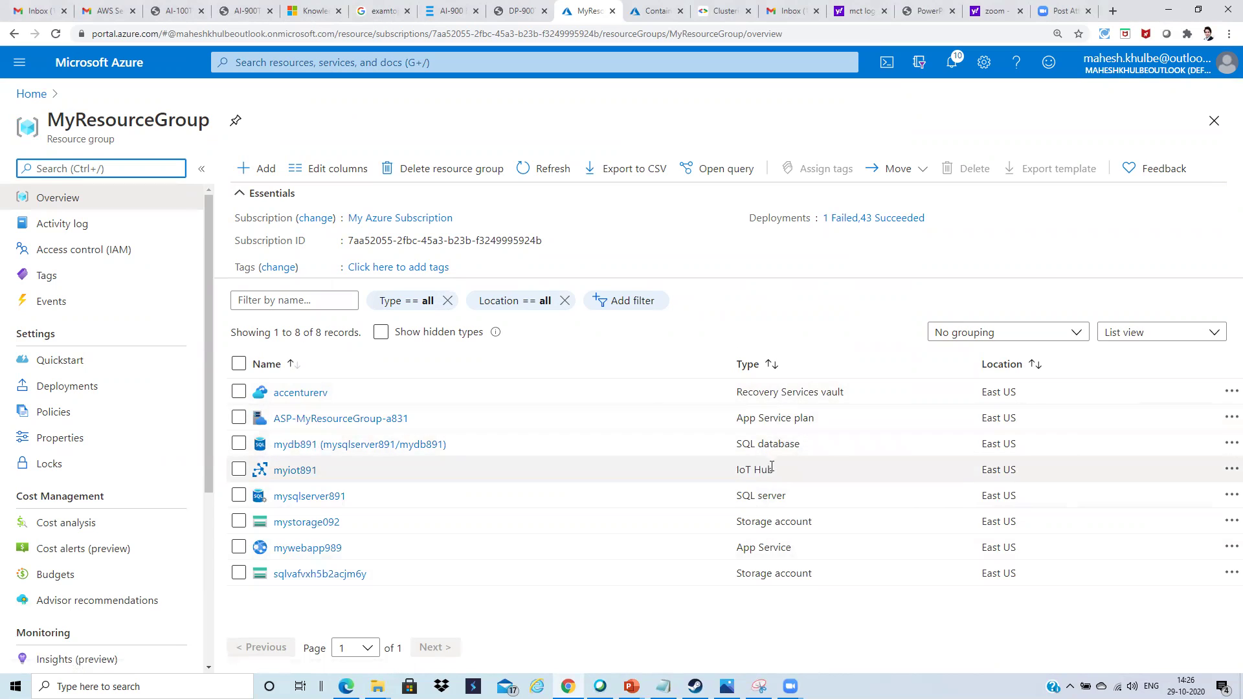
left_click_drag(778, 473, 725, 473)
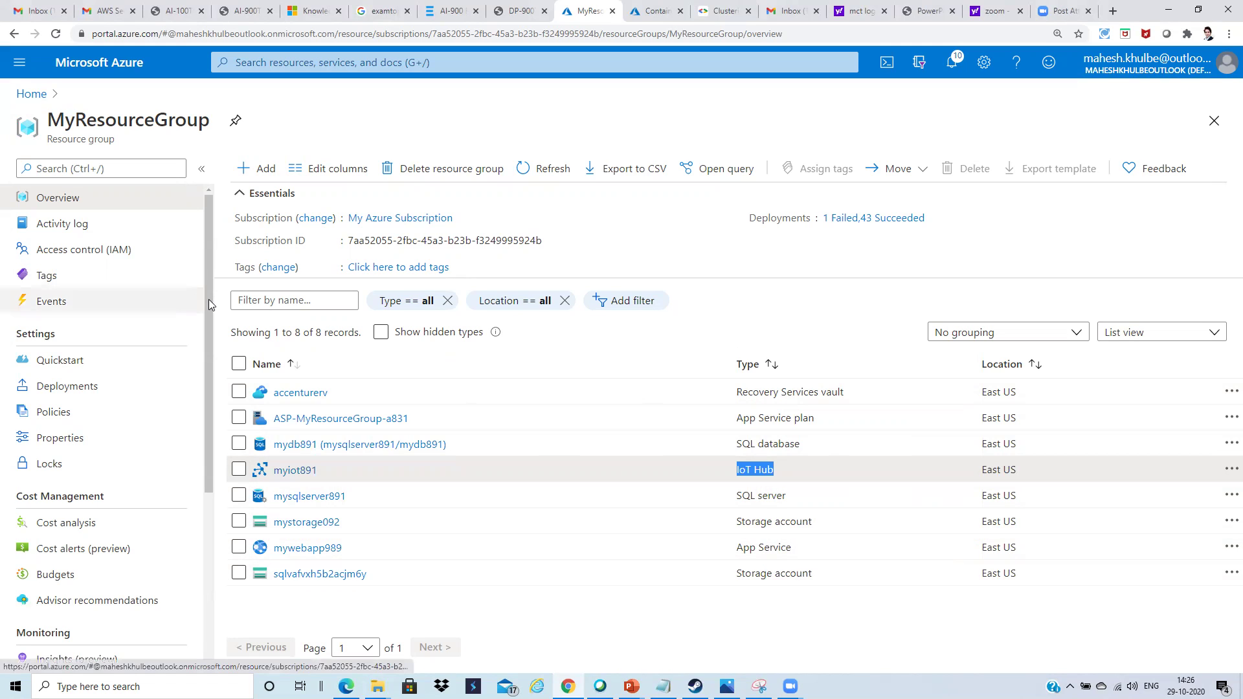
left_click_drag(211, 301, 211, 443)
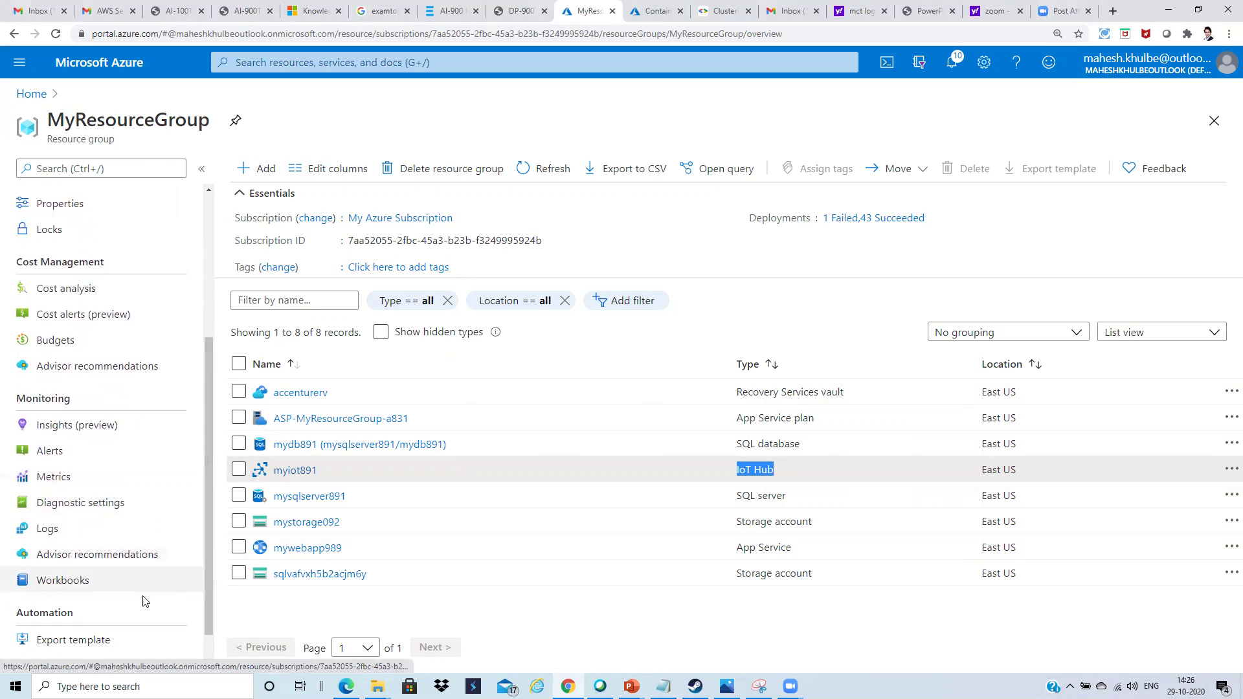
Export MyResourceGroup's template (10 parameters, 59 resources) and download it as a zip
left_click(80, 641)
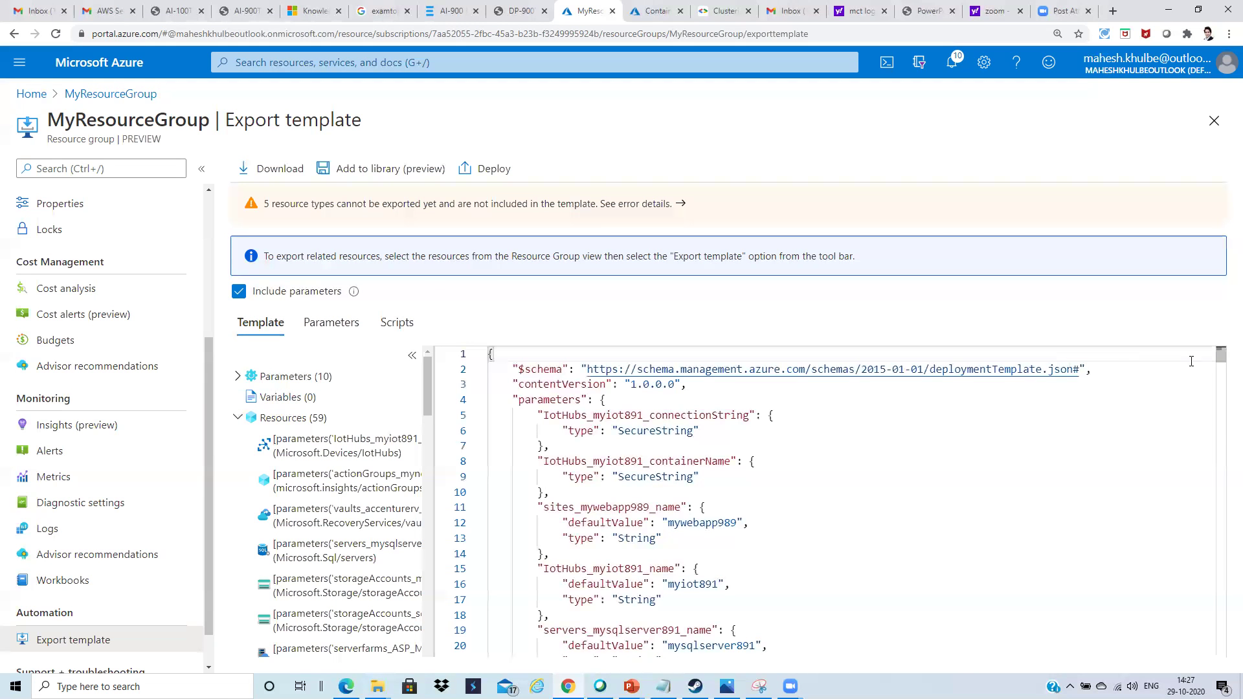
left_click_drag(1223, 358, 1222, 353)
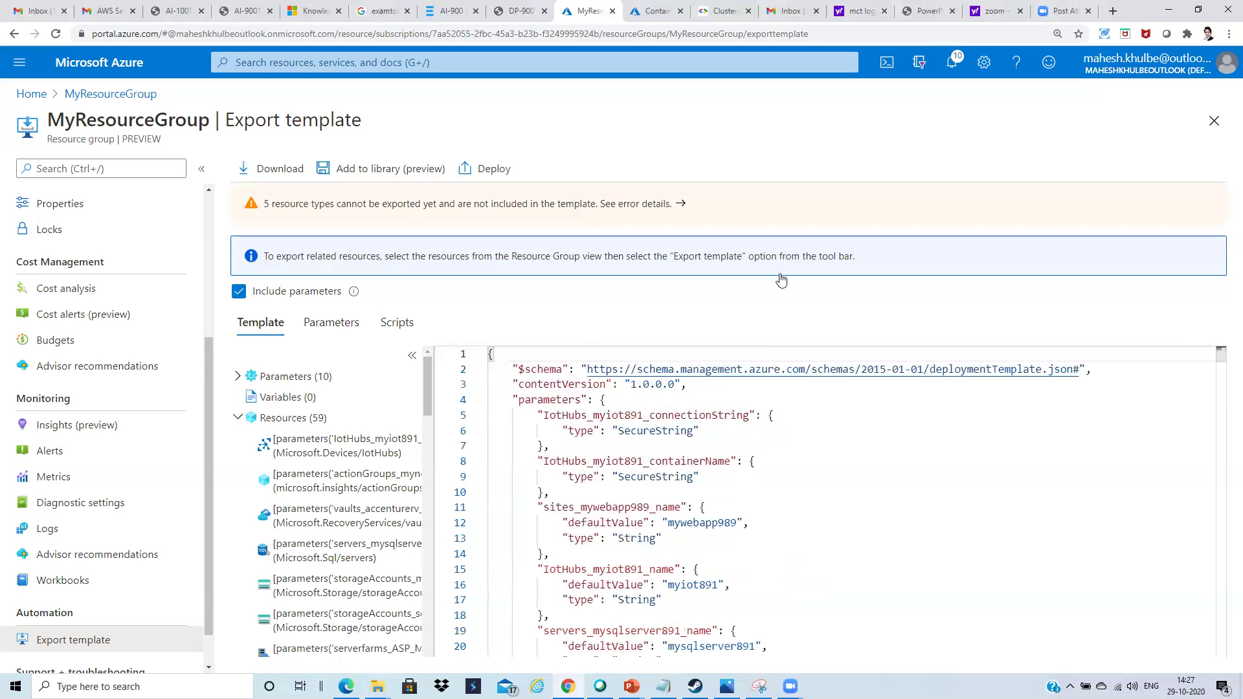
left_click(292, 172)
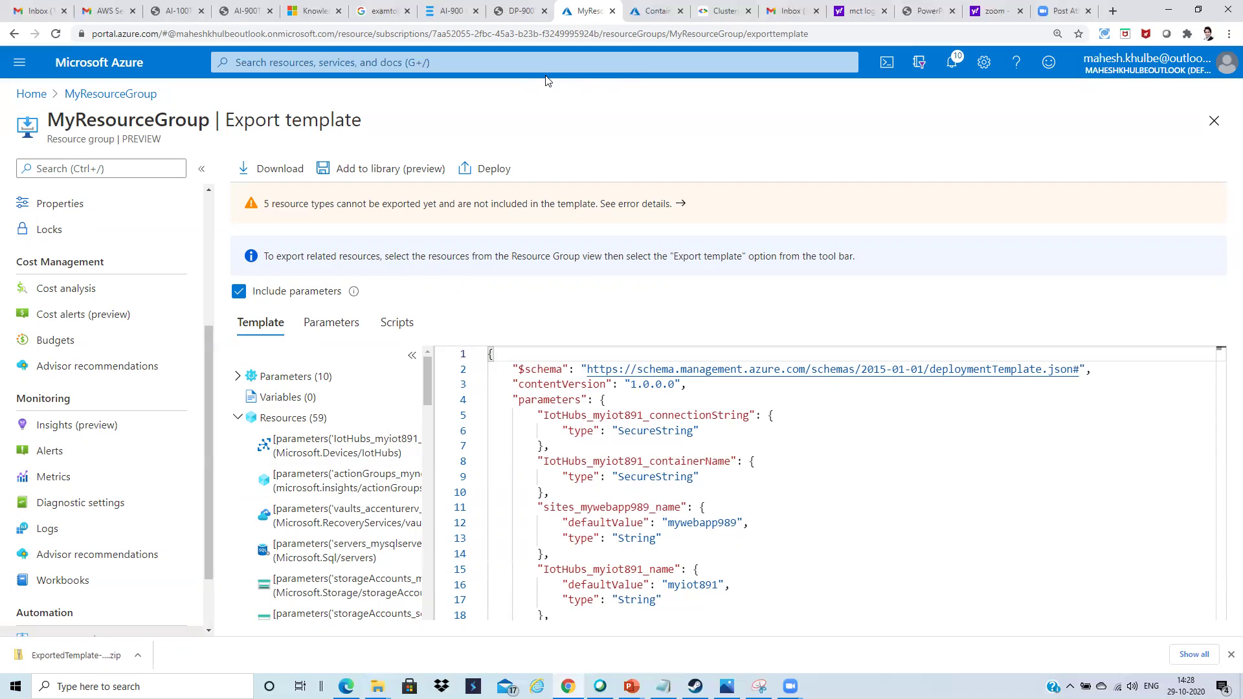
Search 'quickst', open the Quickstart Center, and start the Deploy a virtual machine project
left_click(470, 61)
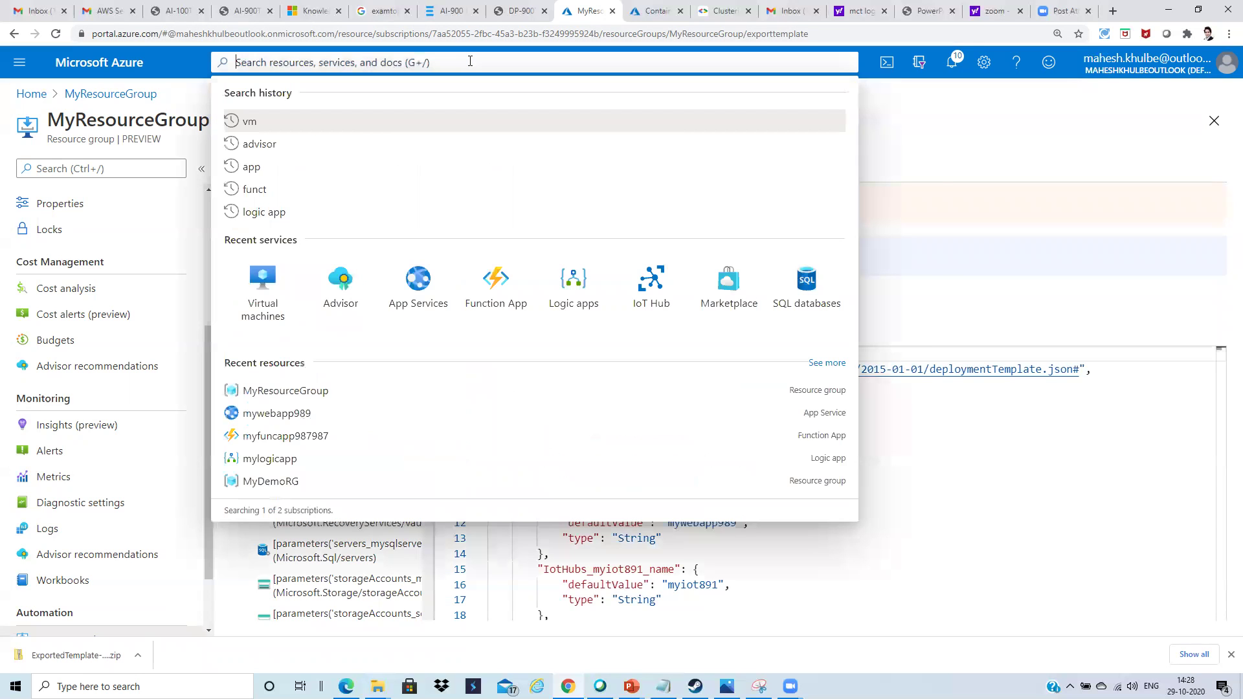
type("quic")
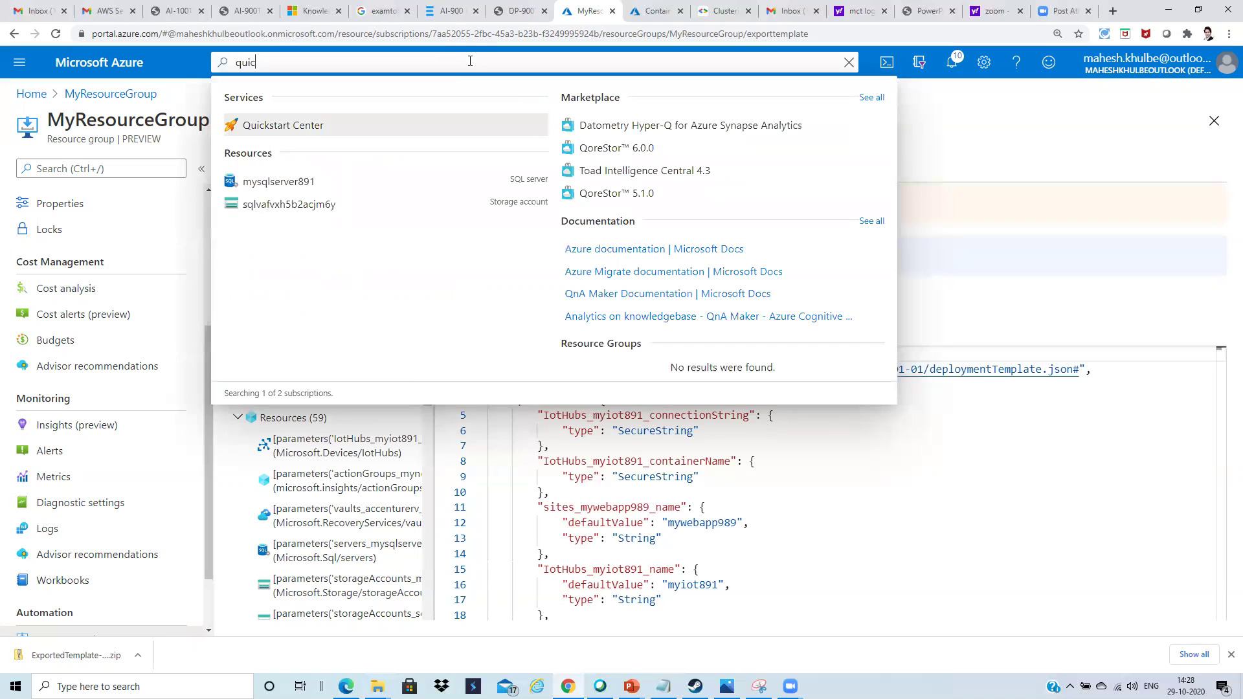
type("kst")
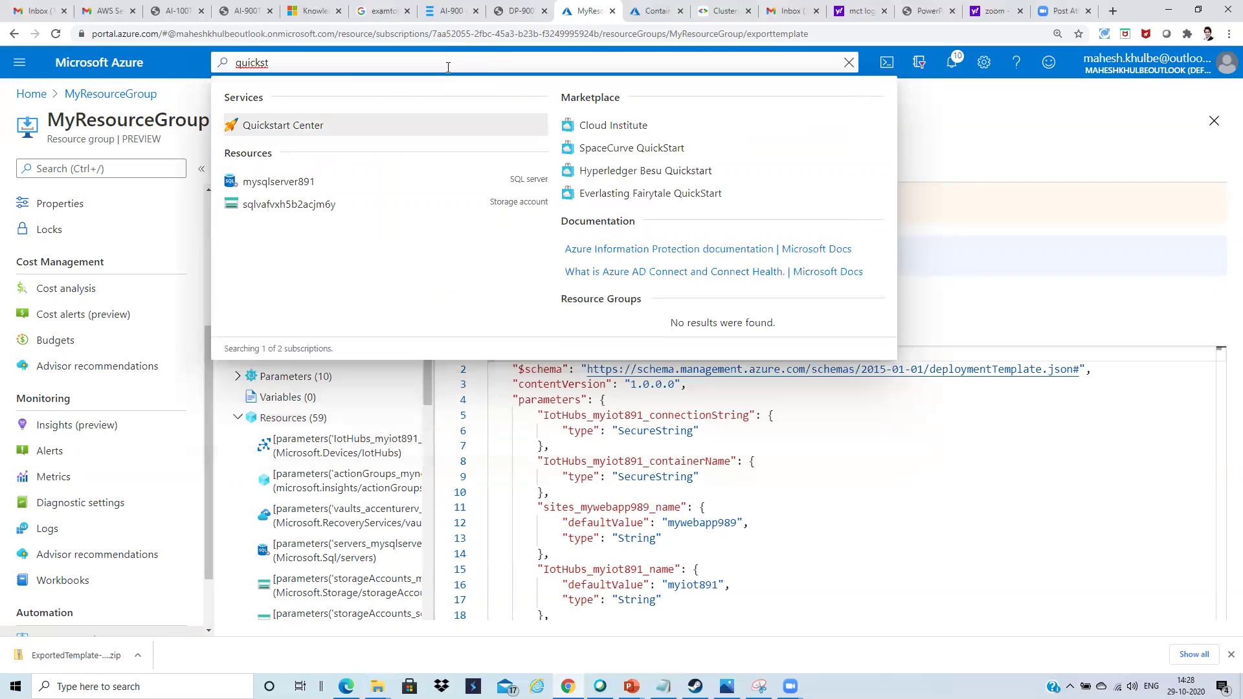
left_click(313, 124)
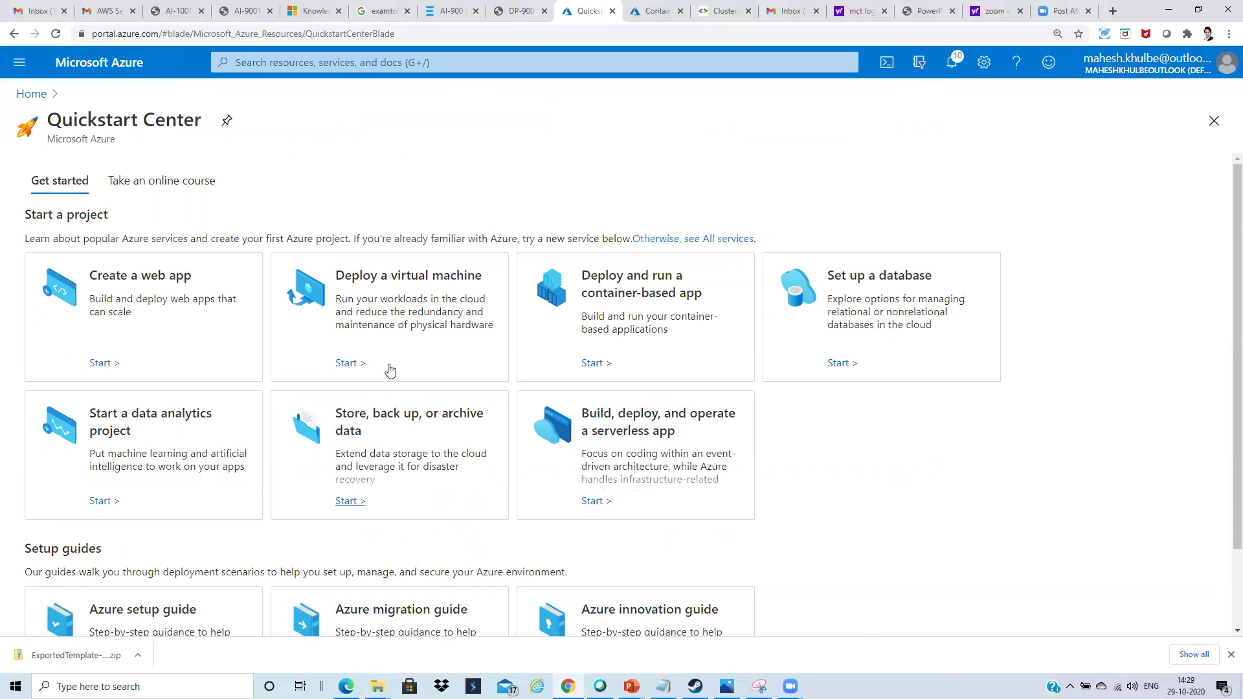
left_click(397, 283)
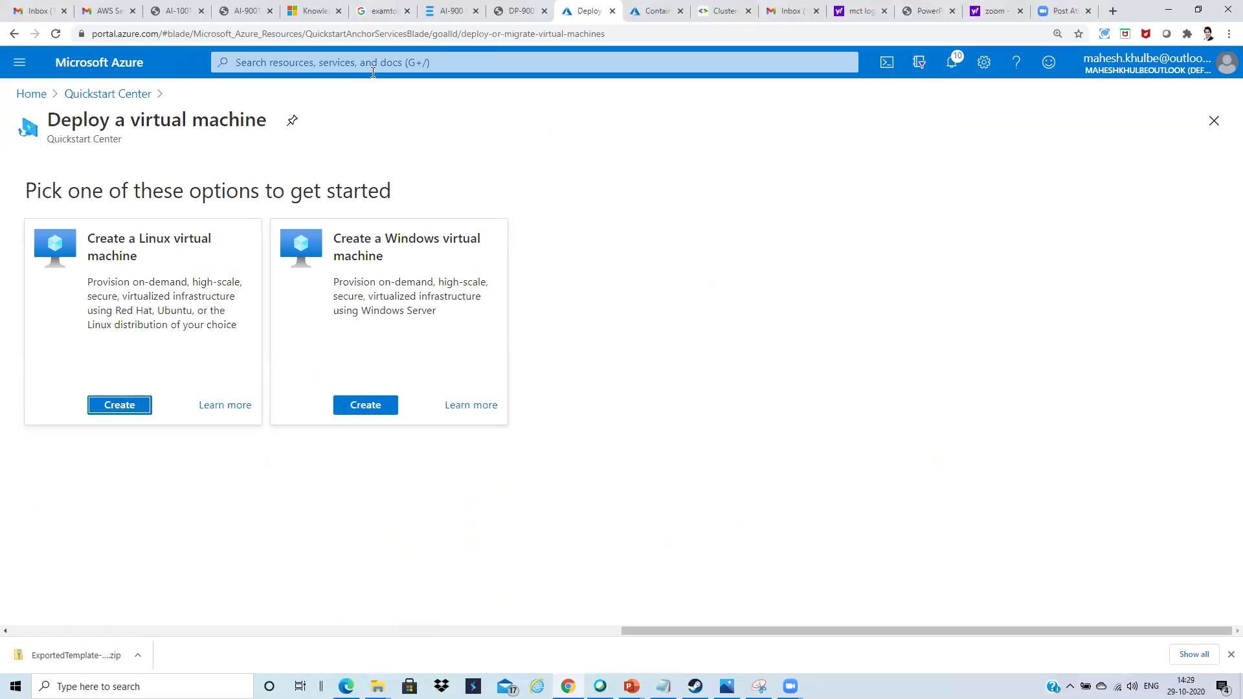
Select the browser address bar to leave the Deploy a virtual machine page
left_click(414, 34)
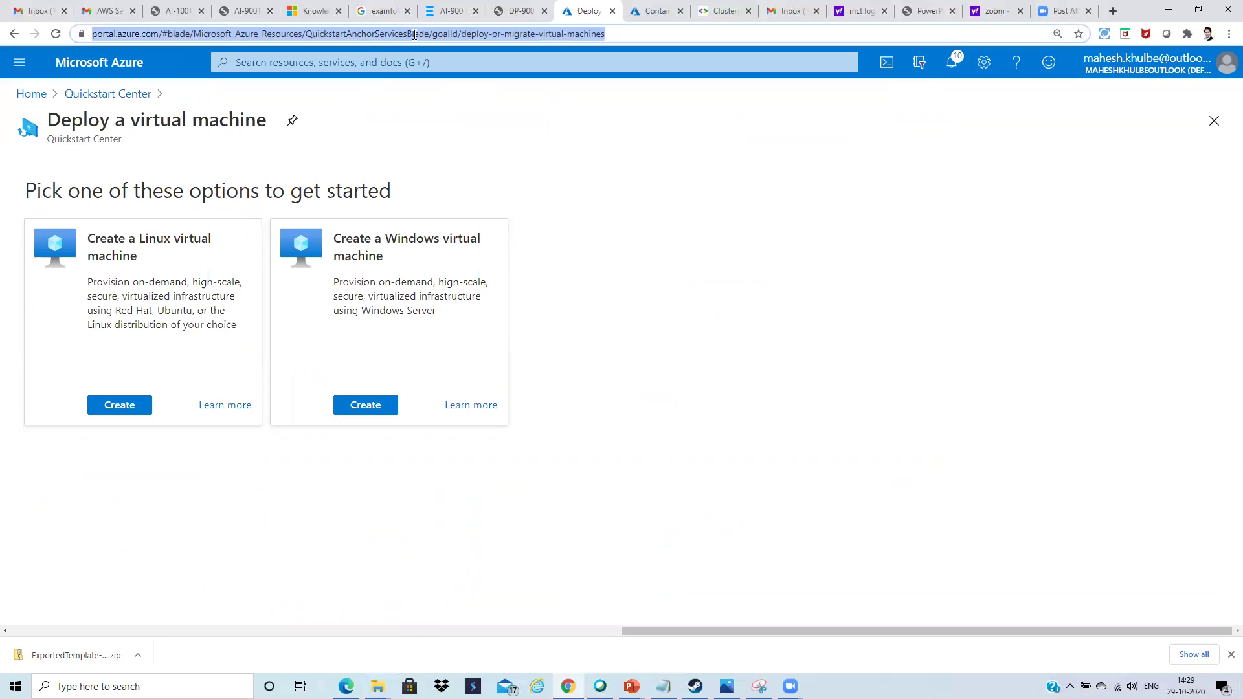
Load google.com and search for 'quickstart templates azure github'
type("google.com")
key("Return")
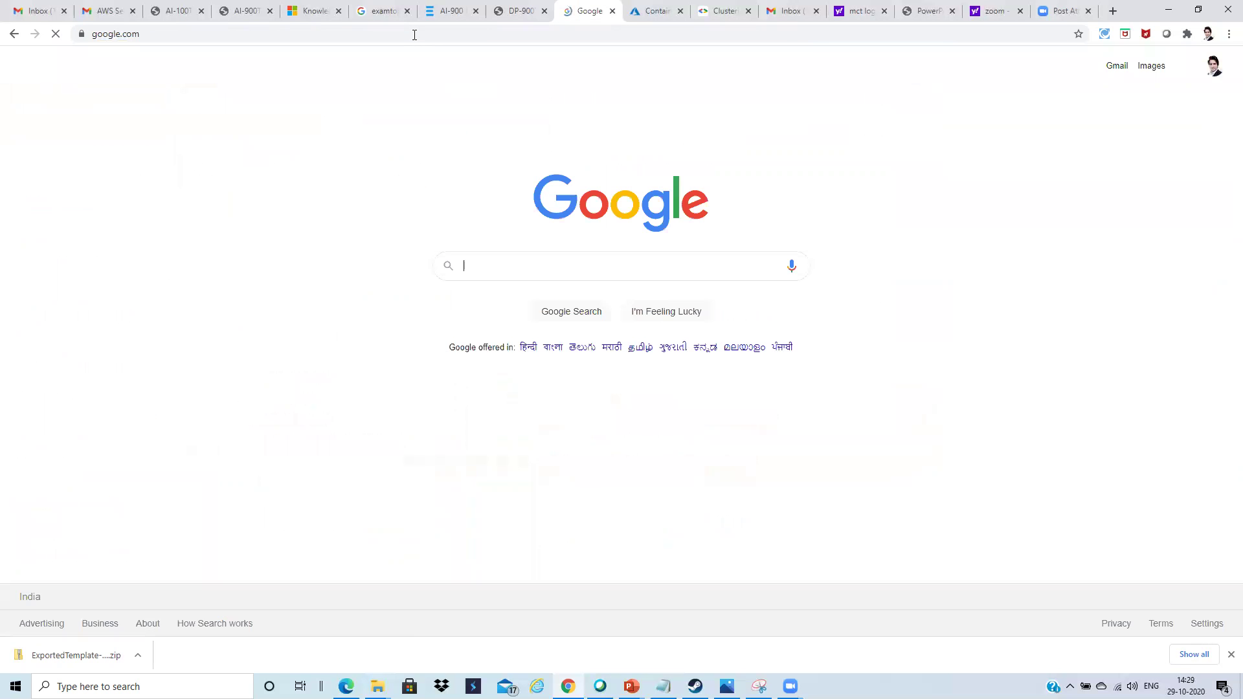
type("quickstart")
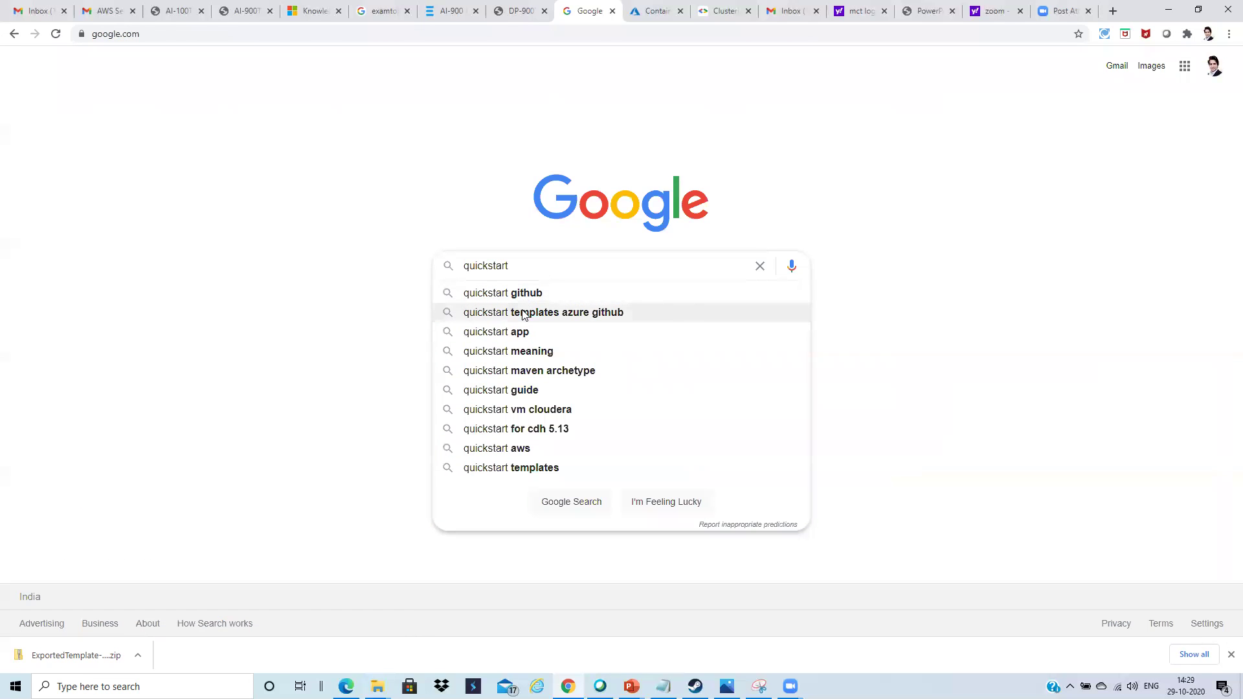
left_click(523, 314)
Open the Azure/azure-quickstart-templates GitHub repository and scroll through its folder list
mouse_move(421, 254)
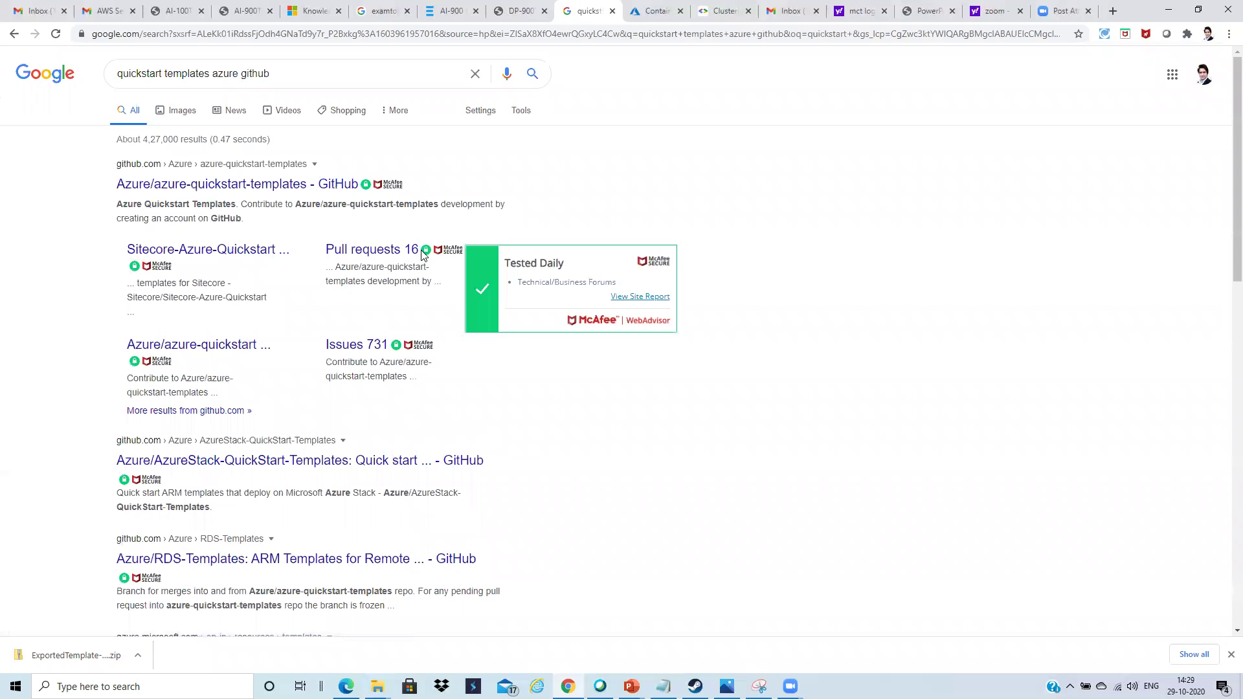
left_click(315, 188)
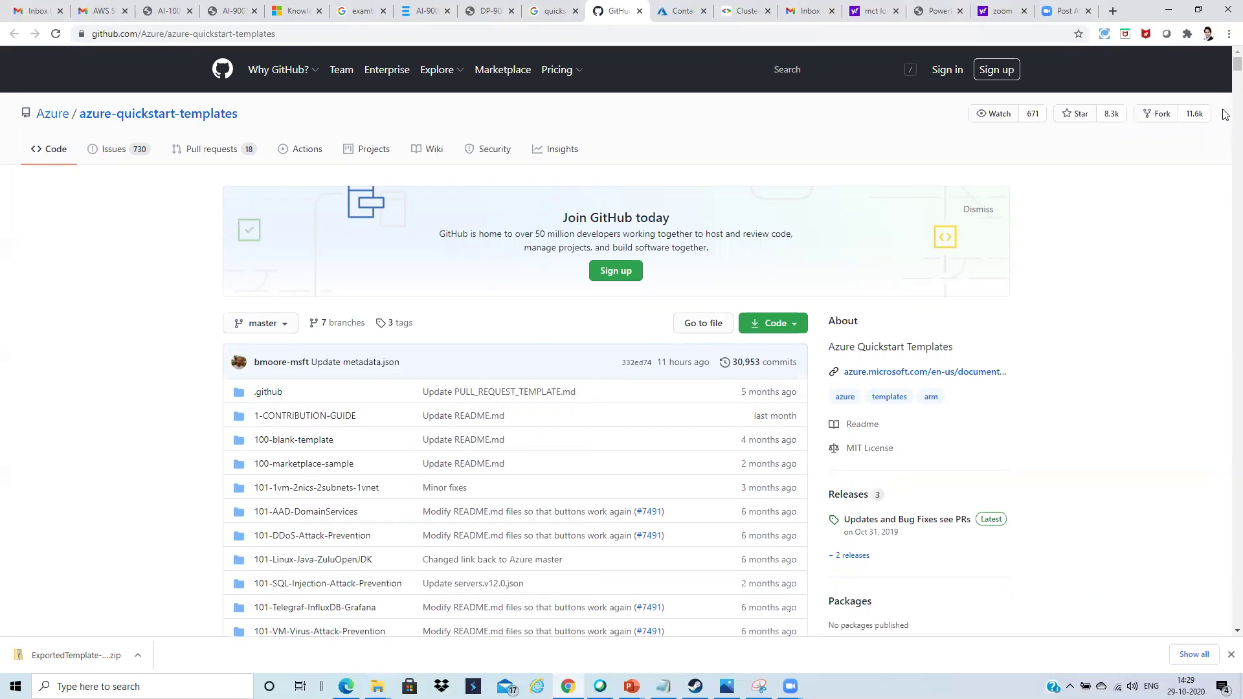
scroll(1222, 74, "down", 3)
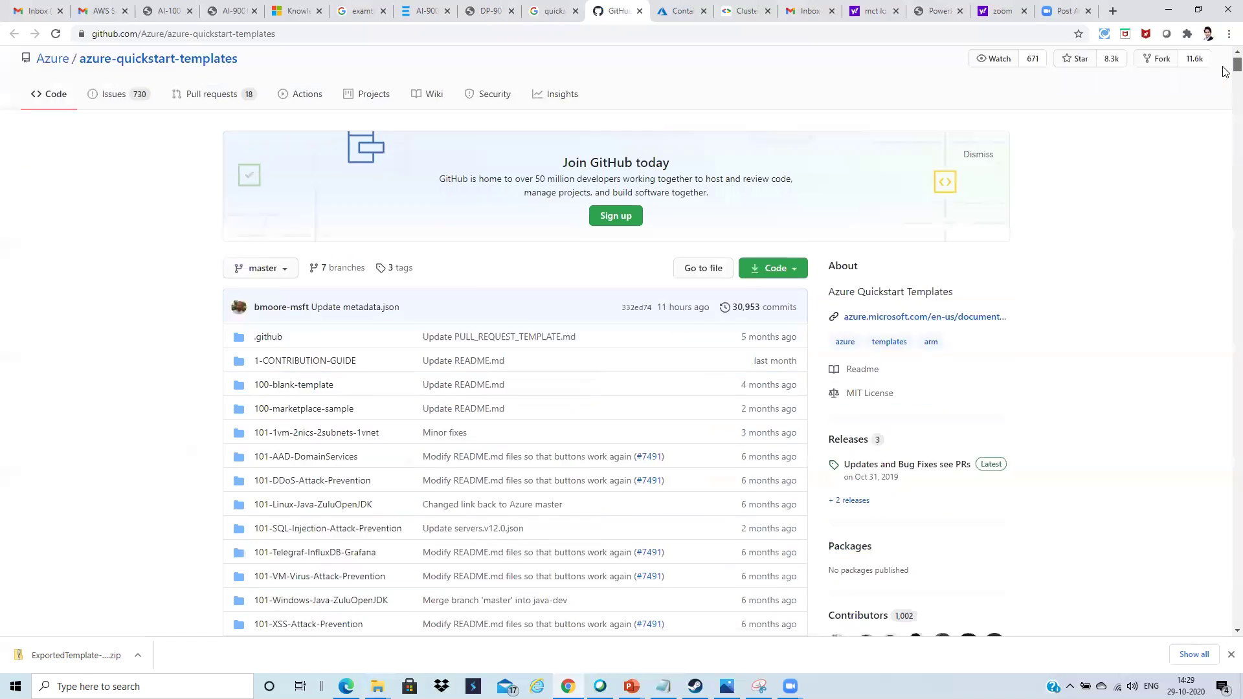
scroll(1223, 74, "down", 2)
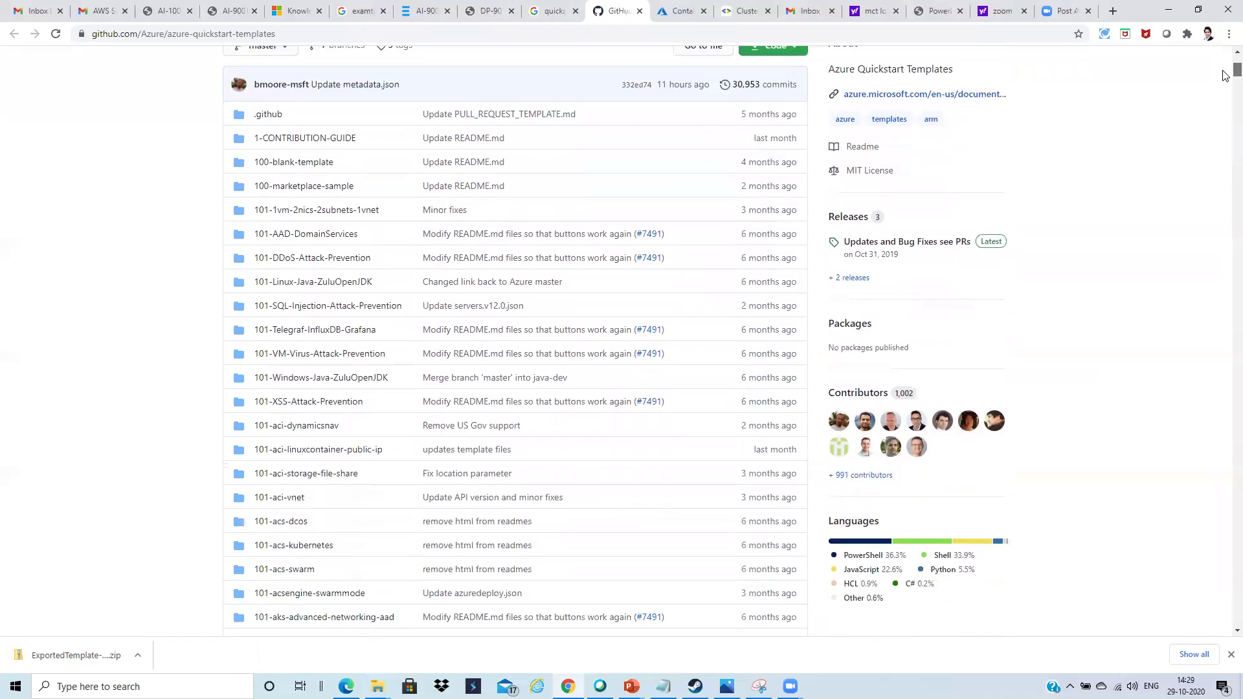
scroll(1223, 76, "down", 3)
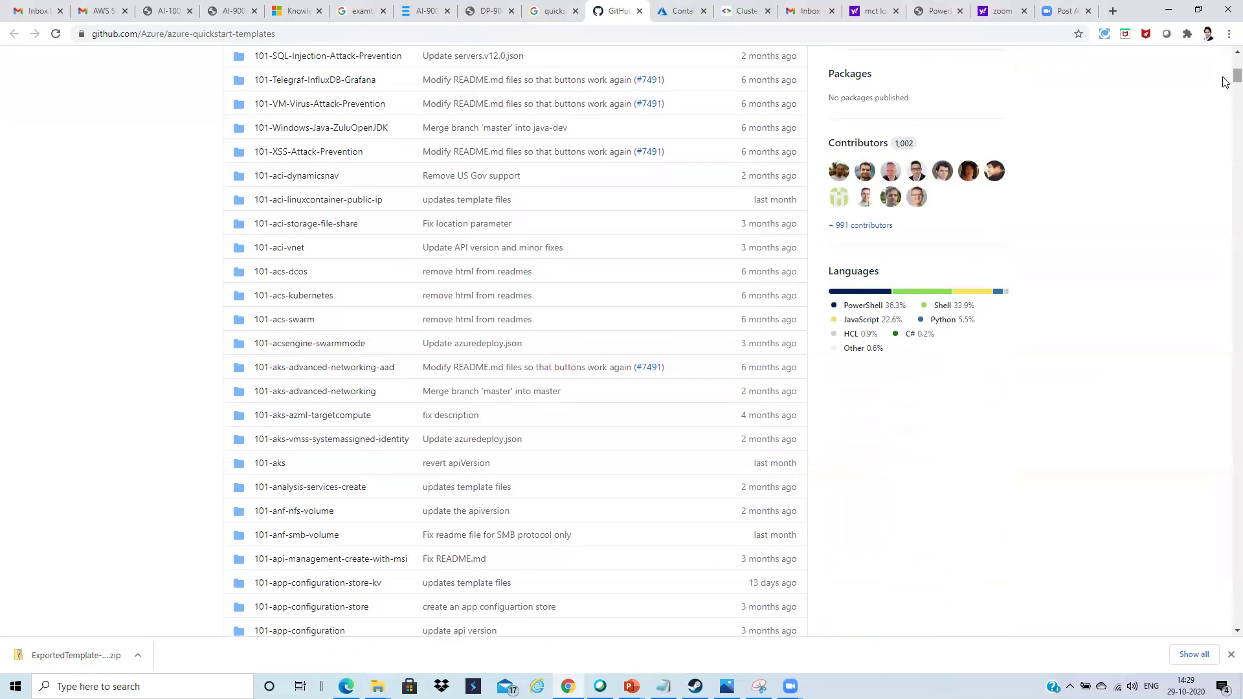
Find 'simple' on the page and open the 101-vm-simple-windows template folder
key("ctrl+f")
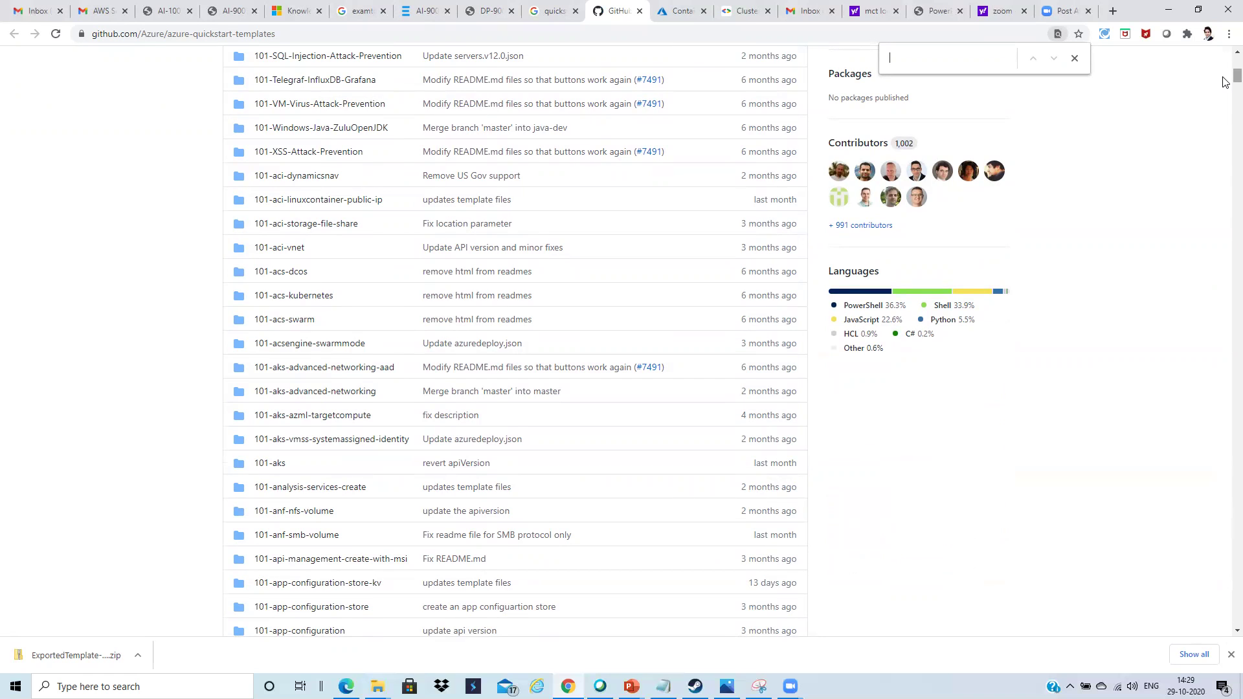
type("simple w")
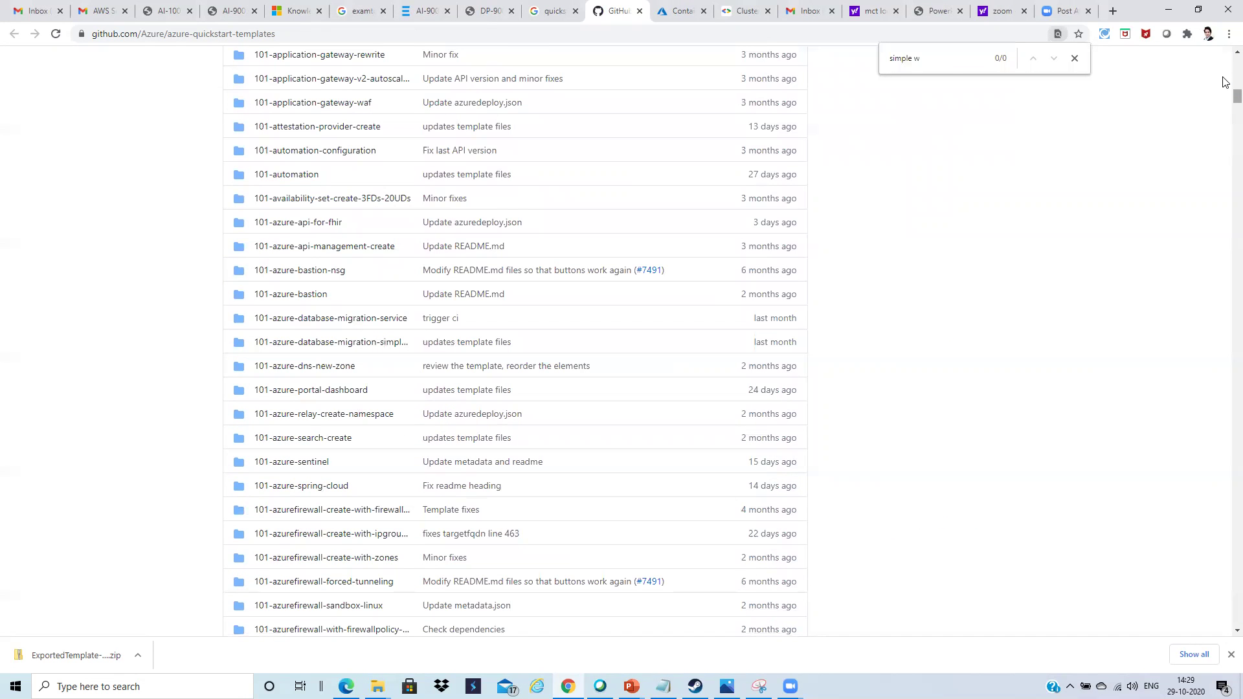
key("BackSpace")
key("BackSpace")
key("BackSpace")
key("BackSpace")
key("BackSpace")
key("BackSpace")
key("BackSpace")
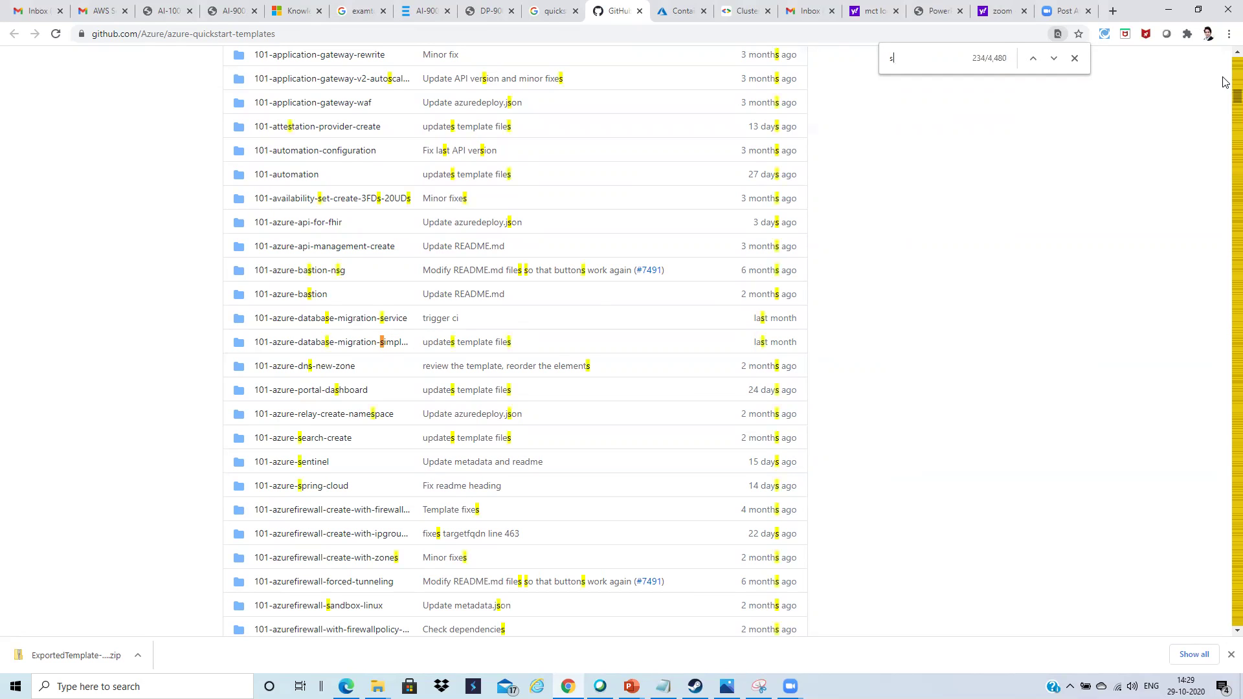
type("imple")
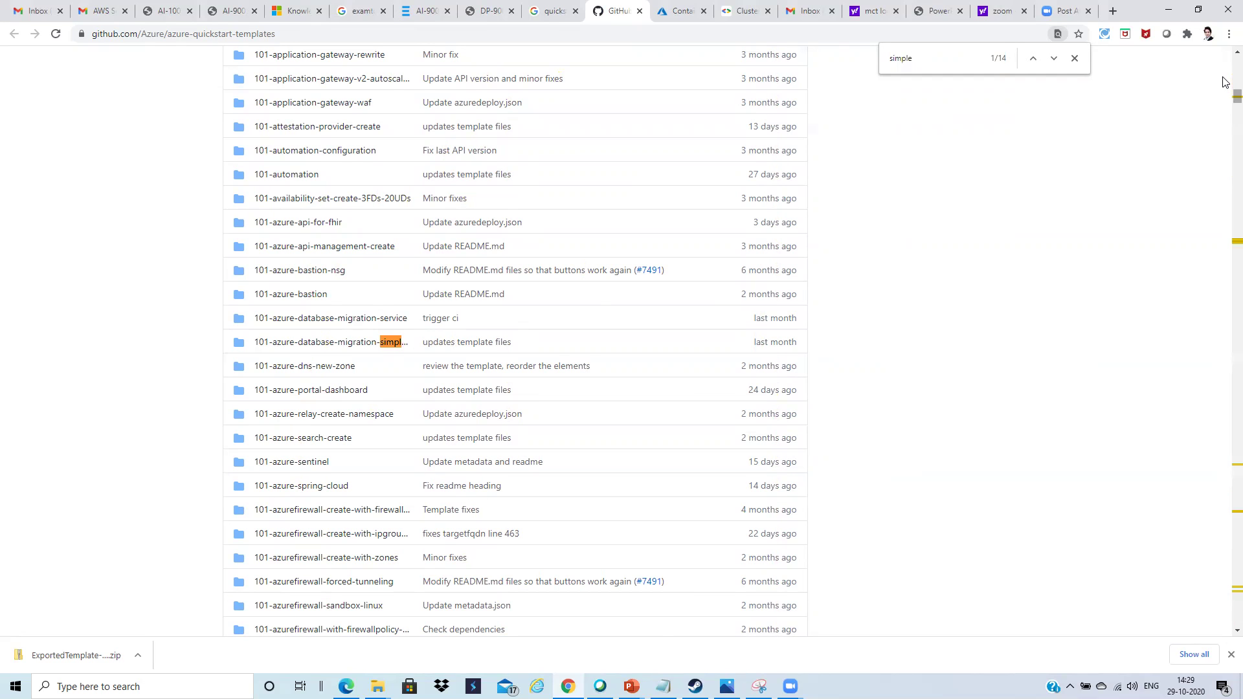
key("Return")
key("Return")
key("Return")
key("Return")
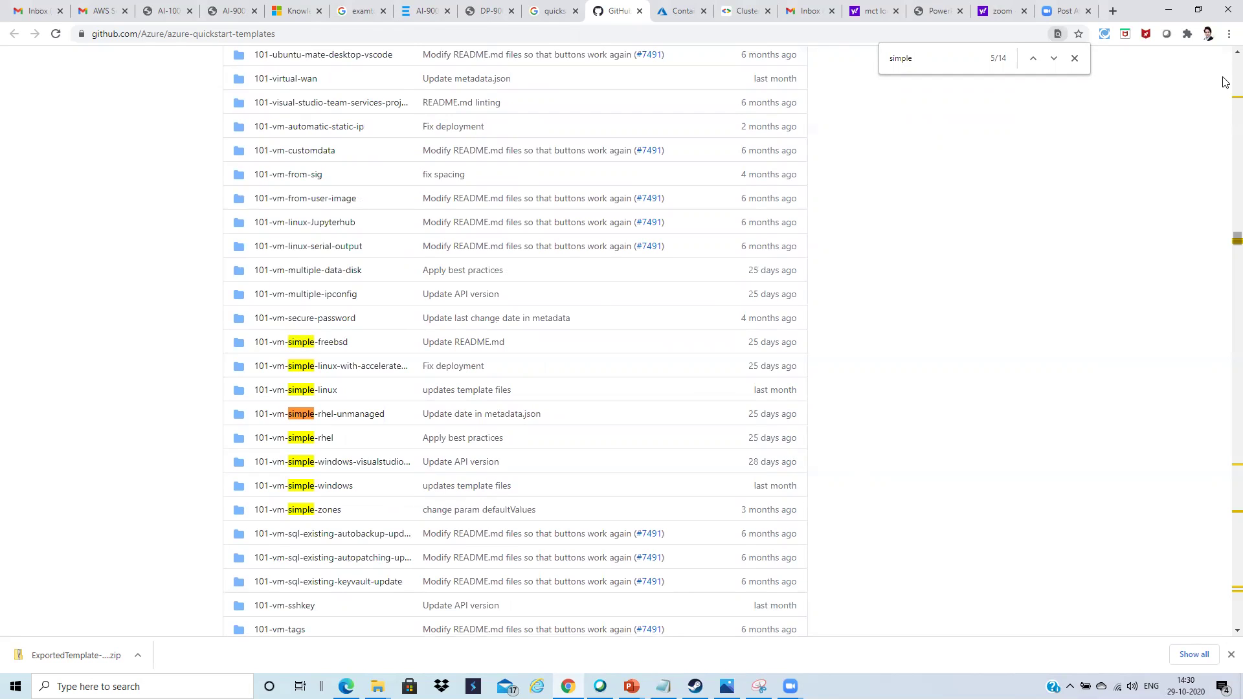
key("Return")
key("Return")
key("Return")
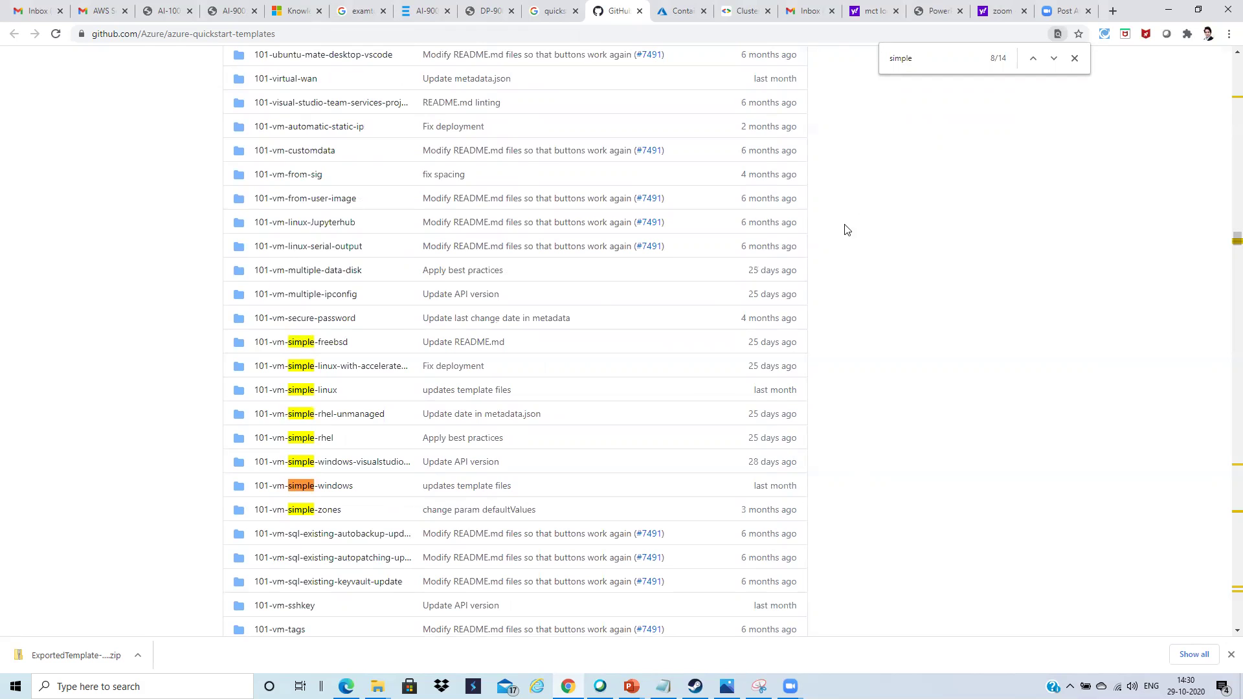
left_click(342, 486)
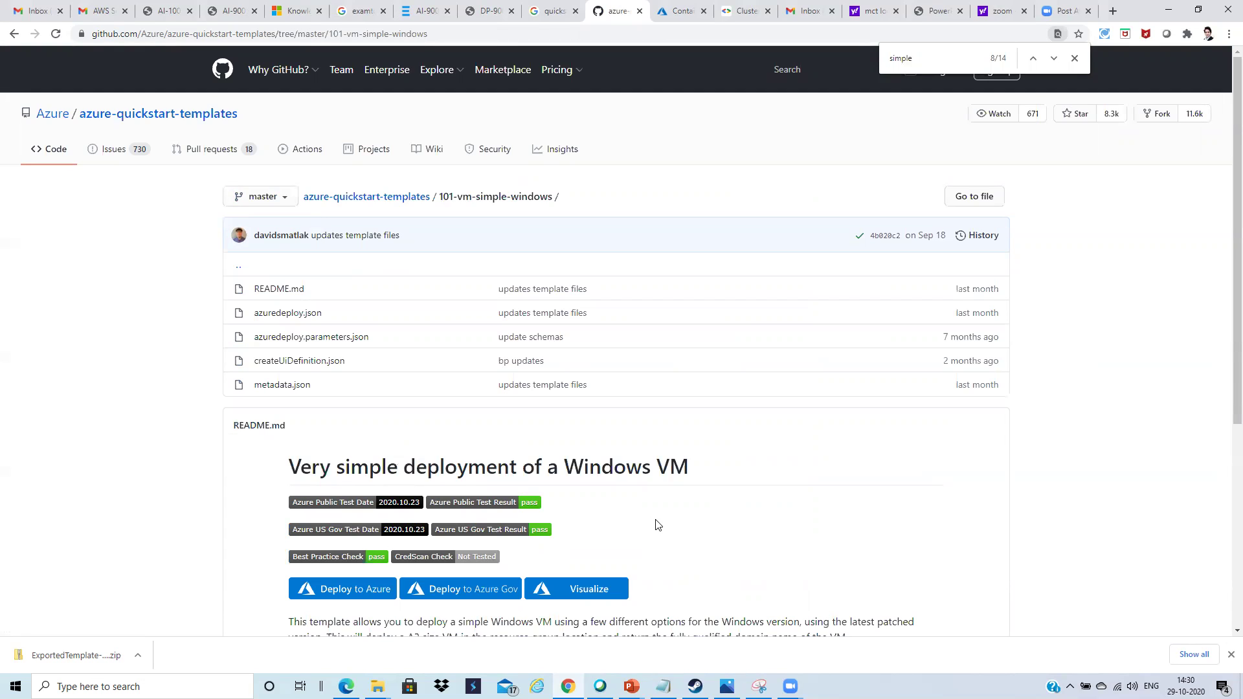
Scroll through the 101-vm-simple-windows file list and its 'Very simple deployment of a Windows VM' README
scroll(1223, 319, "down", 2)
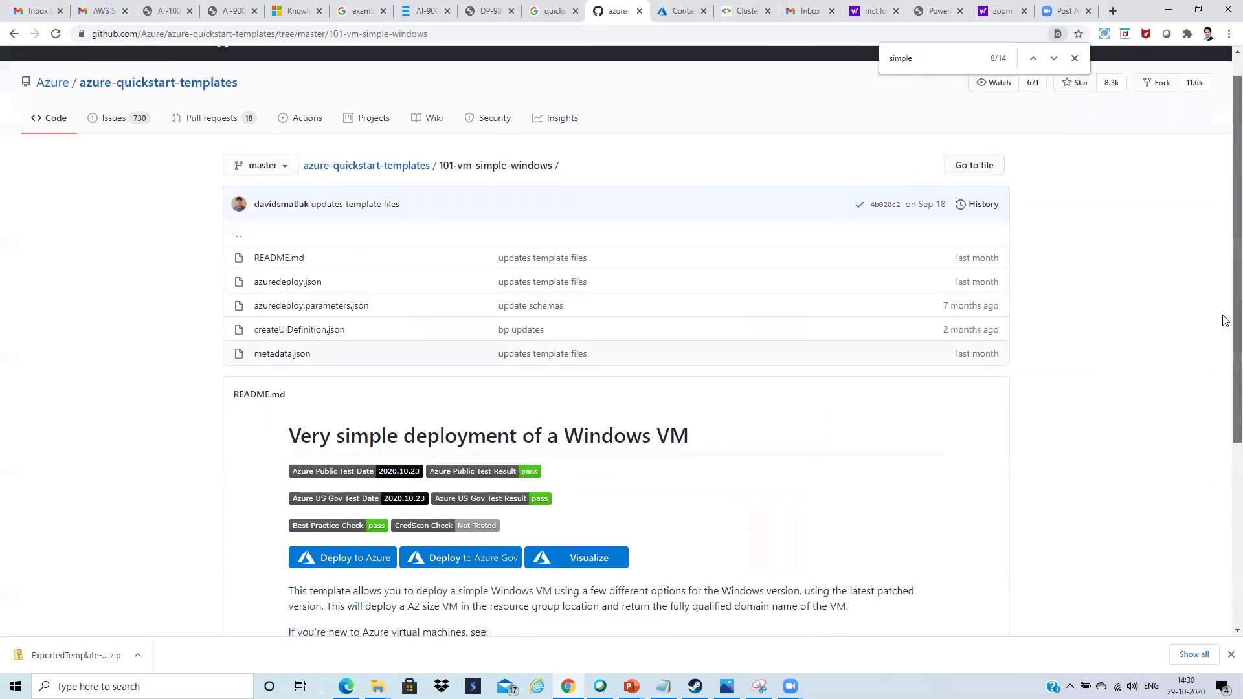
scroll(1223, 400, "down", 4)
scroll(1222, 494, "up", 5)
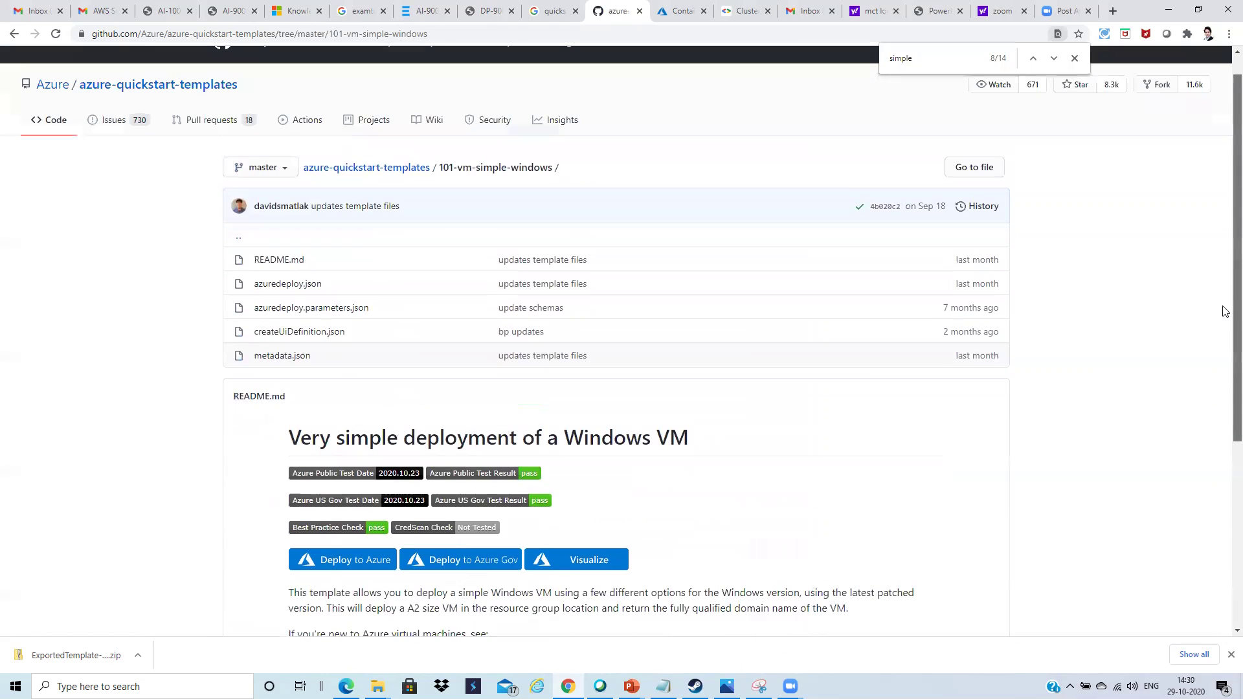
left_click(279, 286)
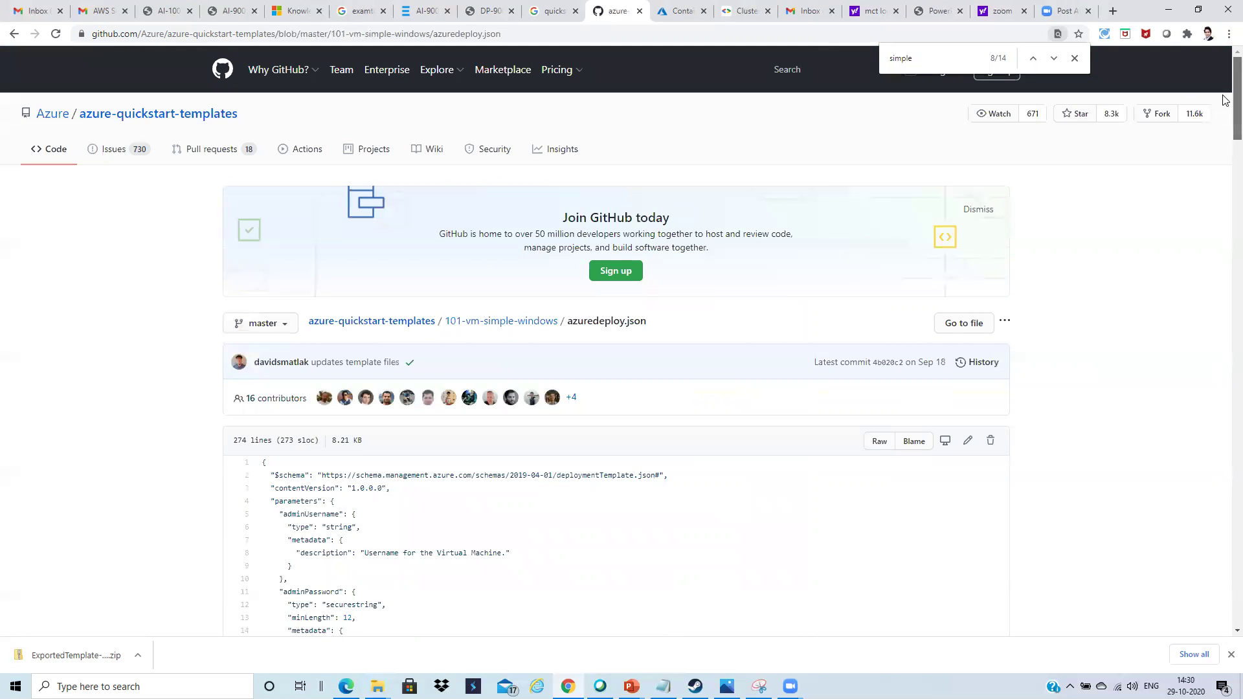
scroll(1224, 116, "down", 1)
scroll(1226, 116, "down", 5)
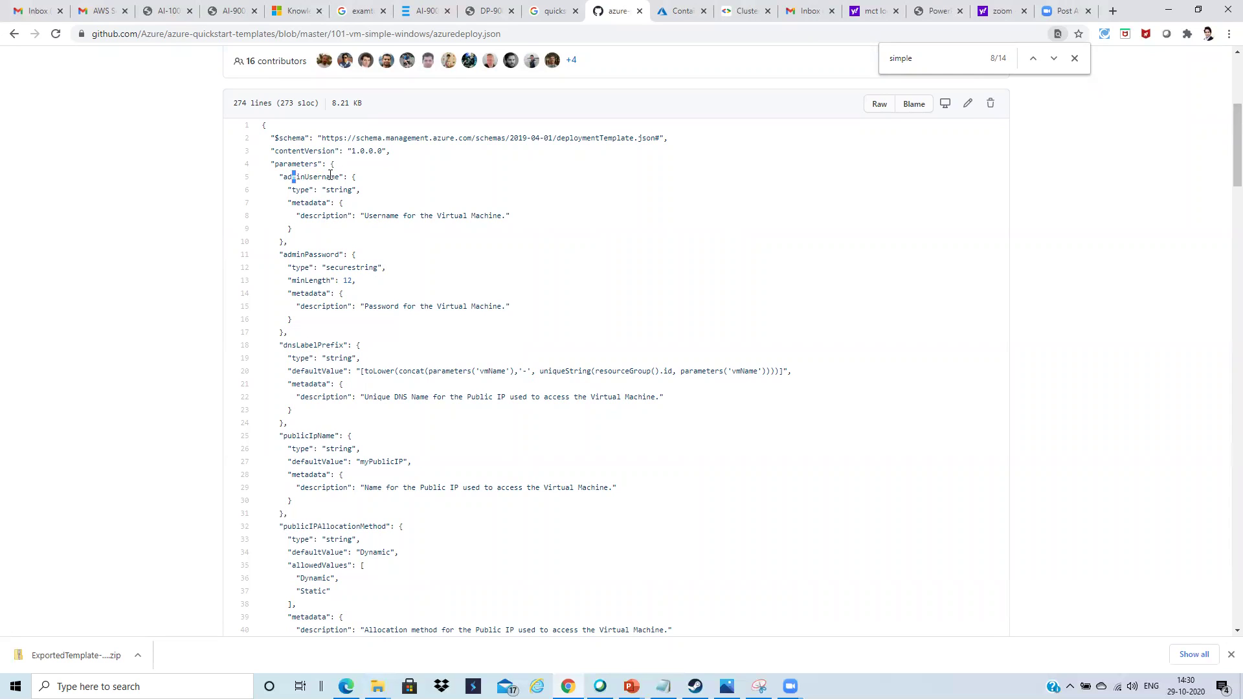
left_click_drag(292, 178, 360, 178)
left_click_drag(283, 177, 343, 178)
left_click_drag(279, 255, 353, 281)
left_click(285, 346)
left_click_drag(285, 346, 348, 345)
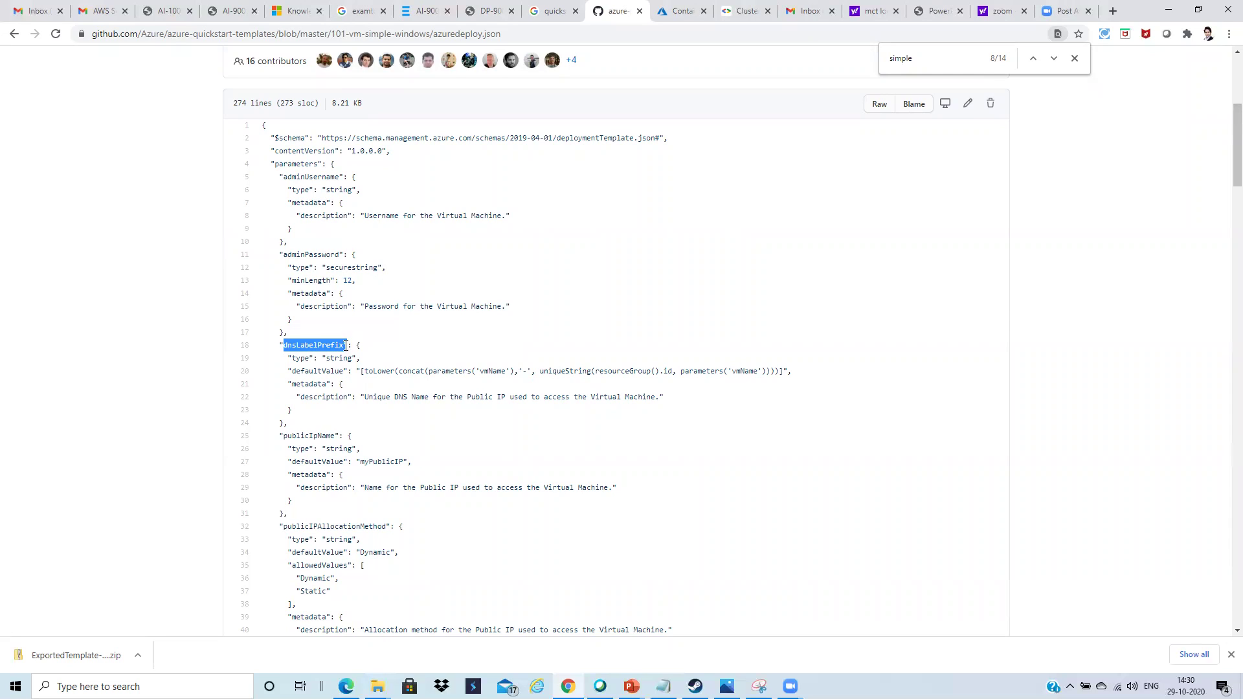
left_click_drag(283, 437, 335, 437)
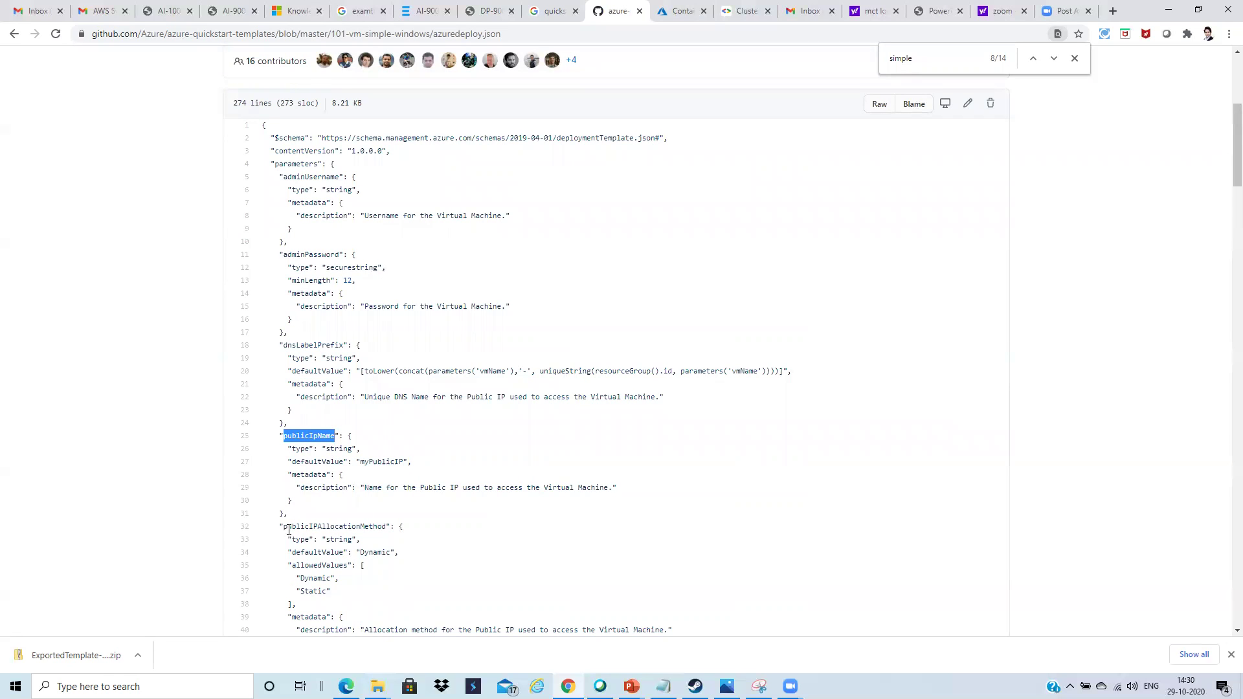
left_click_drag(284, 526, 392, 552)
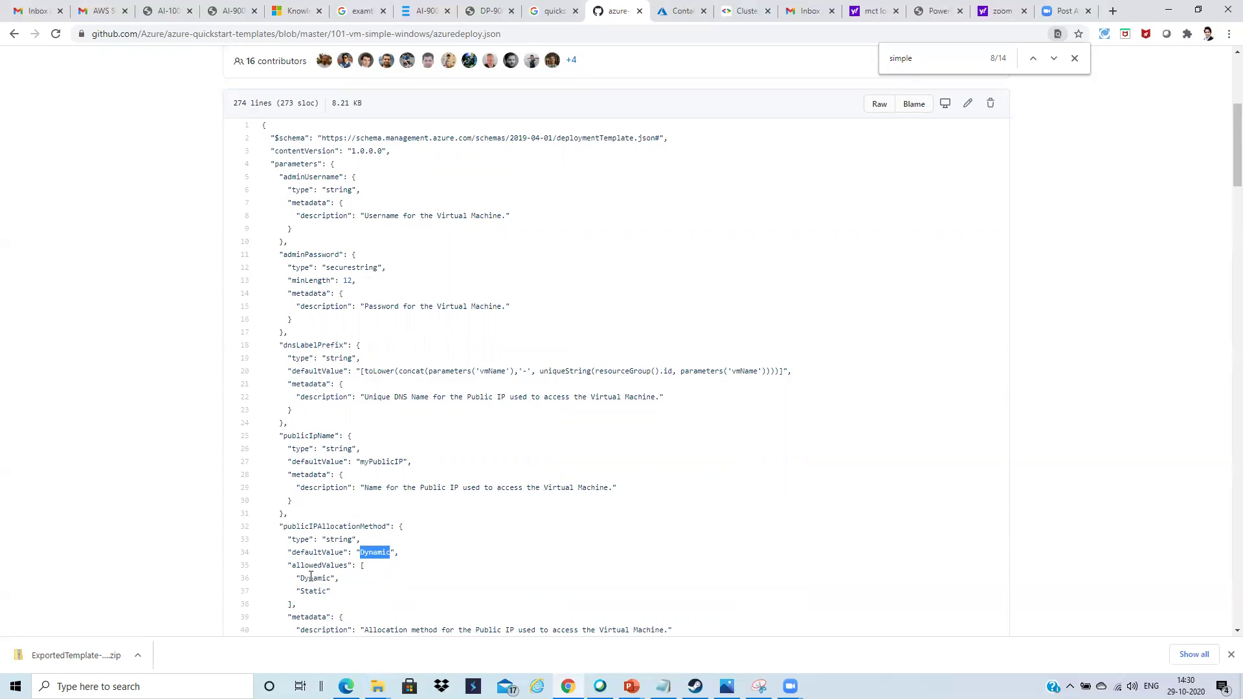
left_click_drag(1225, 178, 1224, 260)
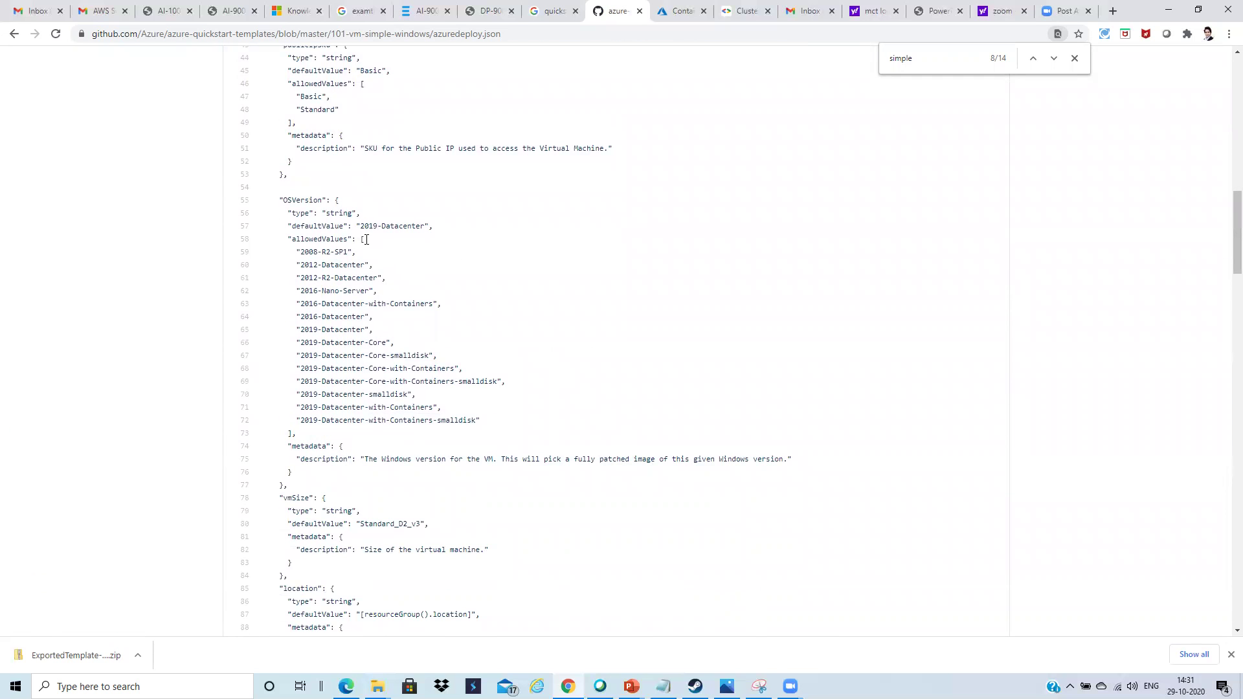
Highlight the 2019-Datacenter OS default, allowed Windows versions, Standard_D2_v3 vmSize and location default
left_click_drag(363, 225, 429, 228)
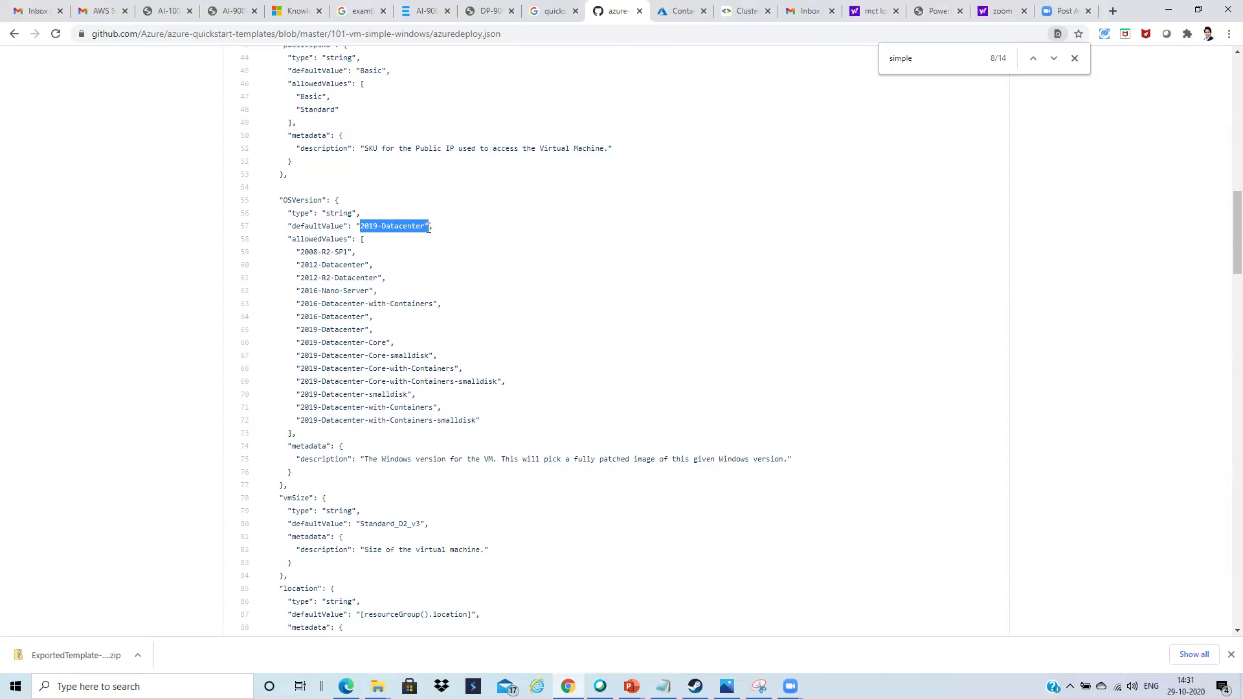
left_click_drag(302, 251, 484, 426)
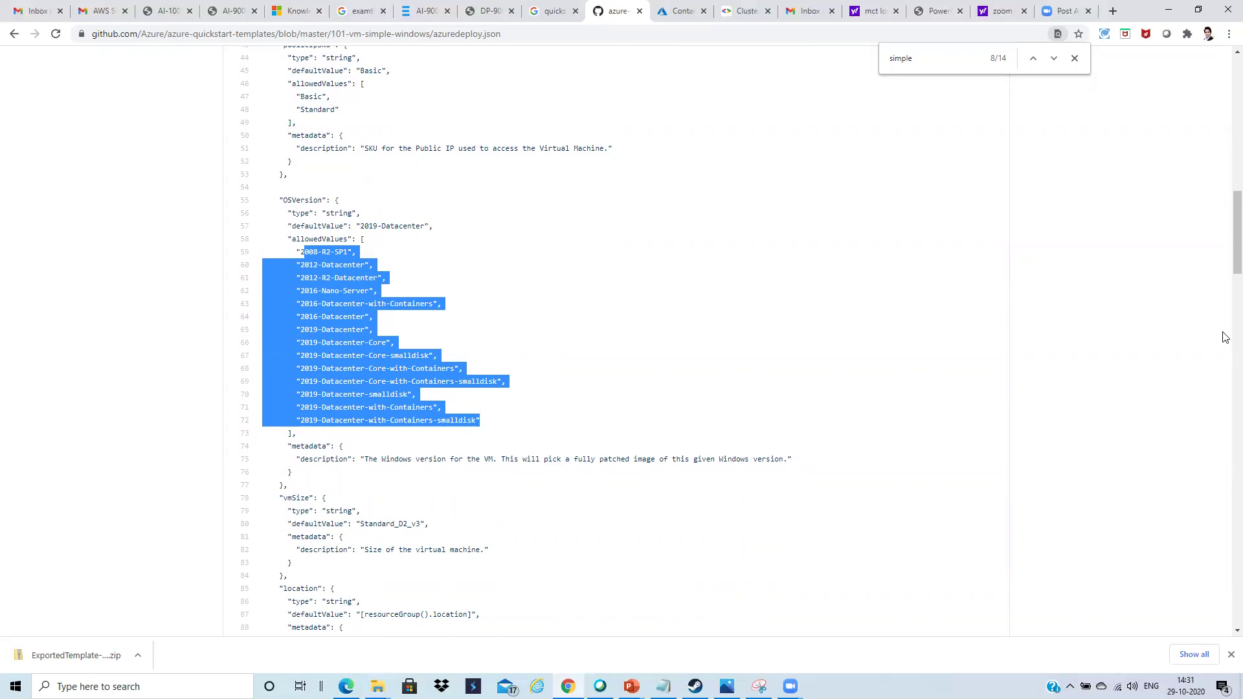
scroll(1223, 251, "down", 1)
scroll(1223, 251, "down", 3)
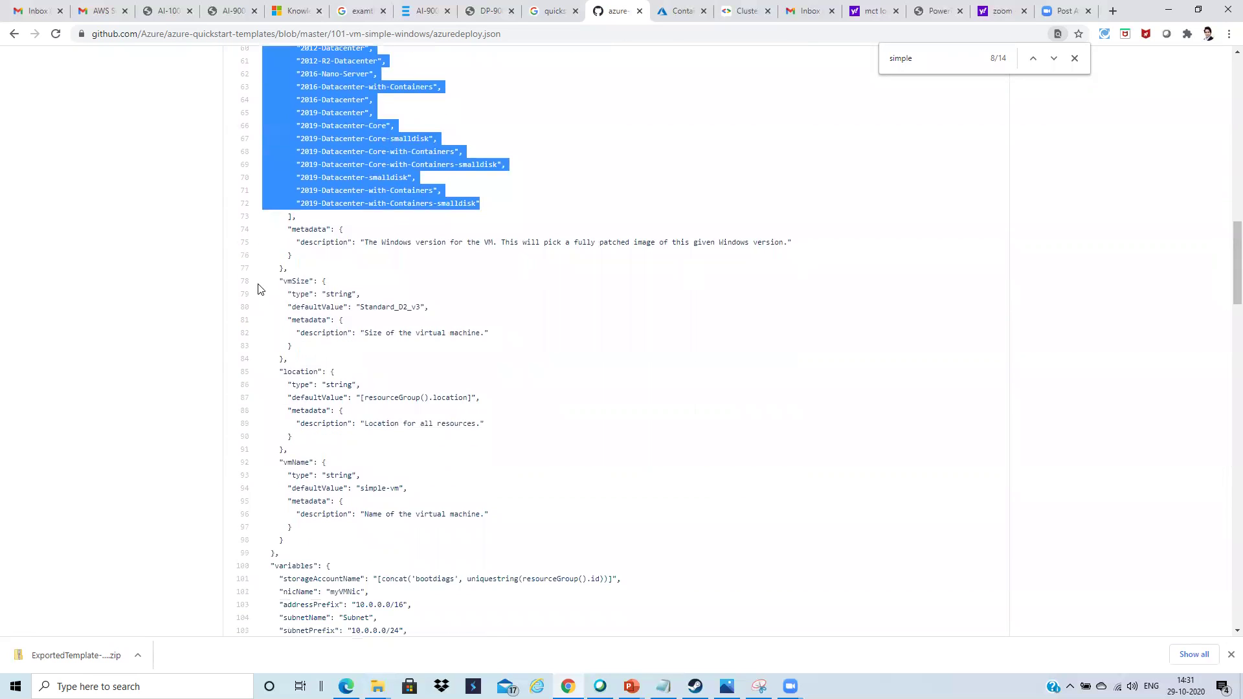
double_click(292, 284)
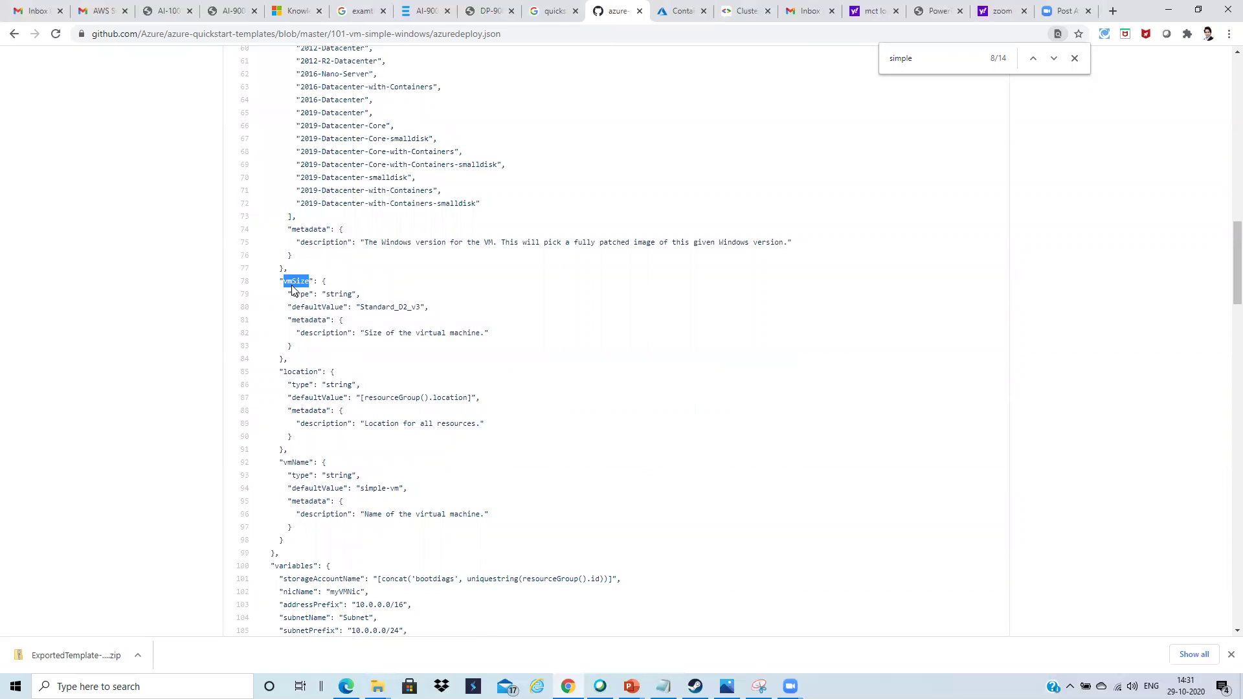
left_click(363, 308)
left_click_drag(363, 308, 424, 308)
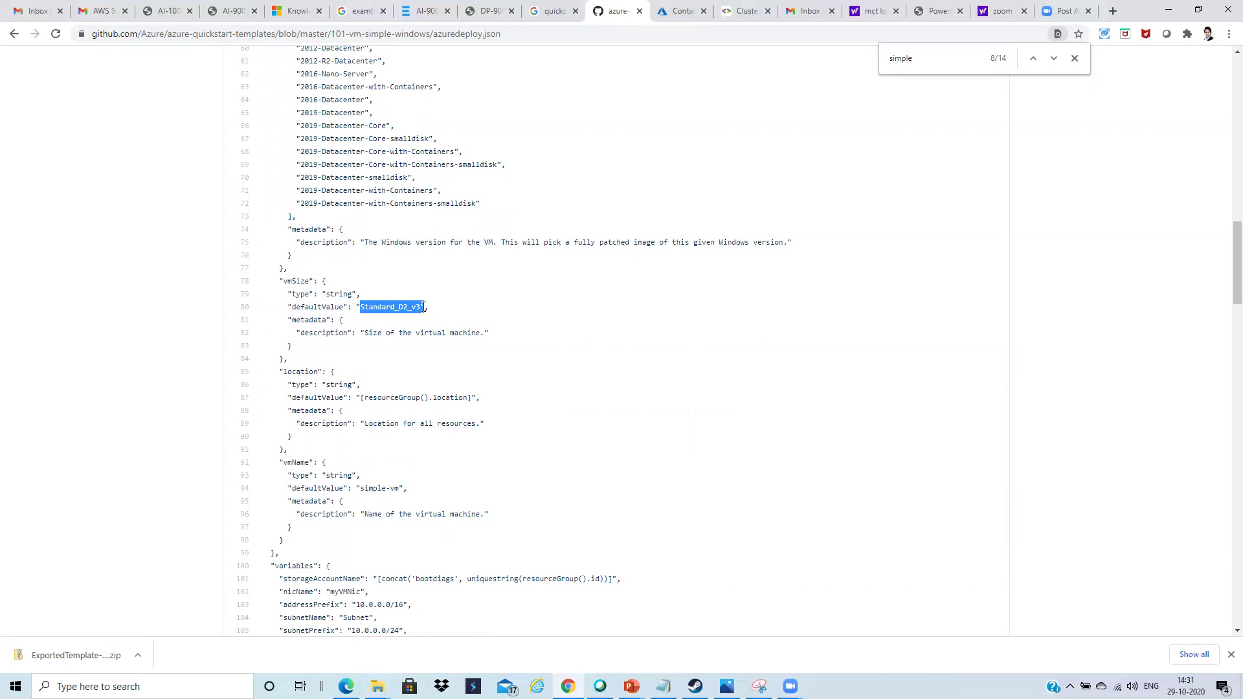
left_click_drag(286, 371, 448, 395)
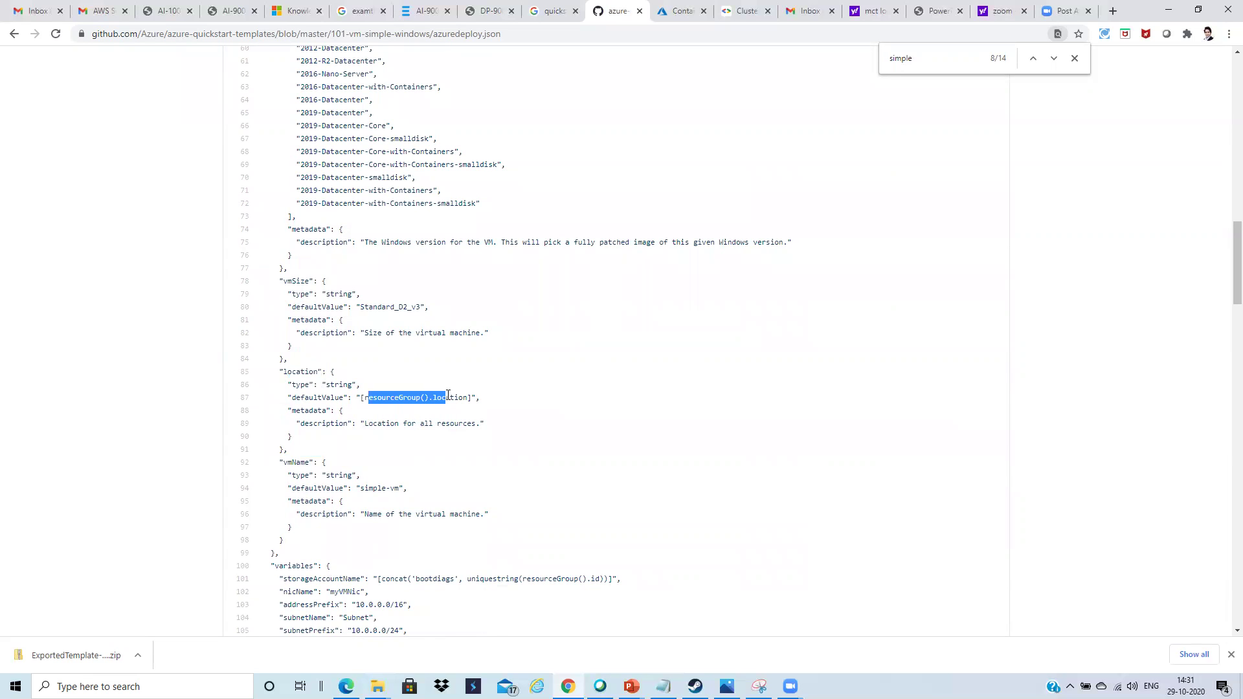
Point out the vmName parameter and variables section, then return to the template folder
scroll(1224, 253, "down", 3)
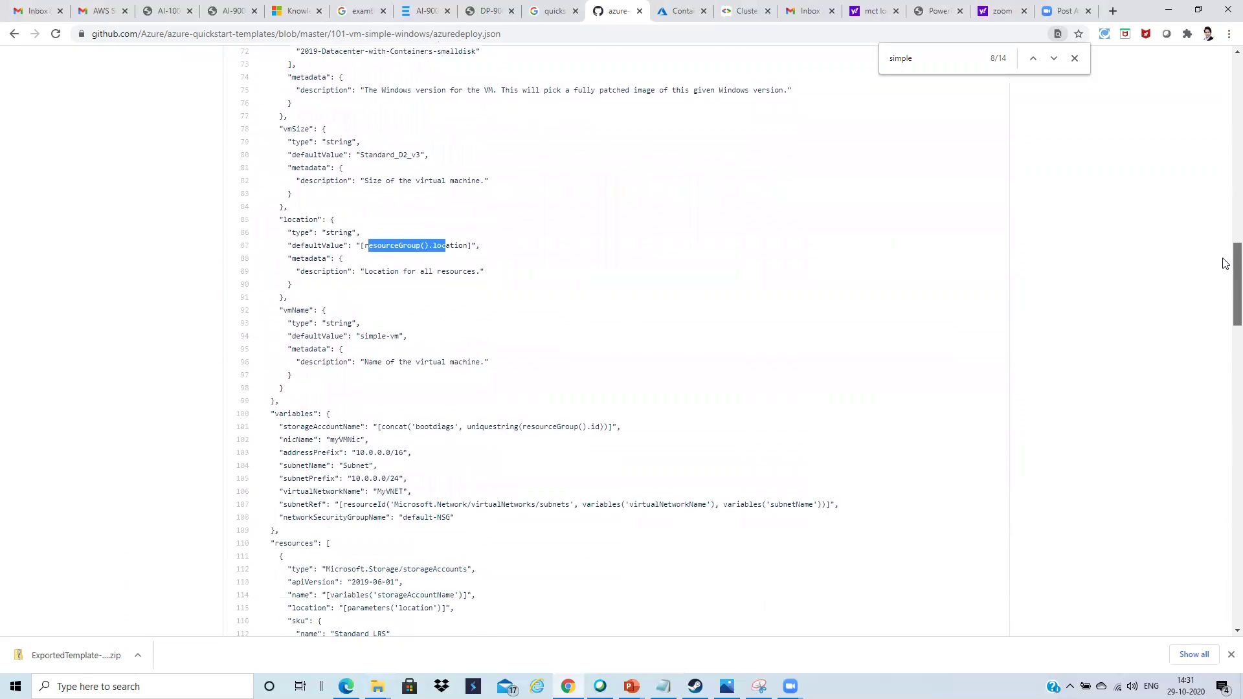
left_click_drag(284, 278, 401, 304)
left_click(364, 303)
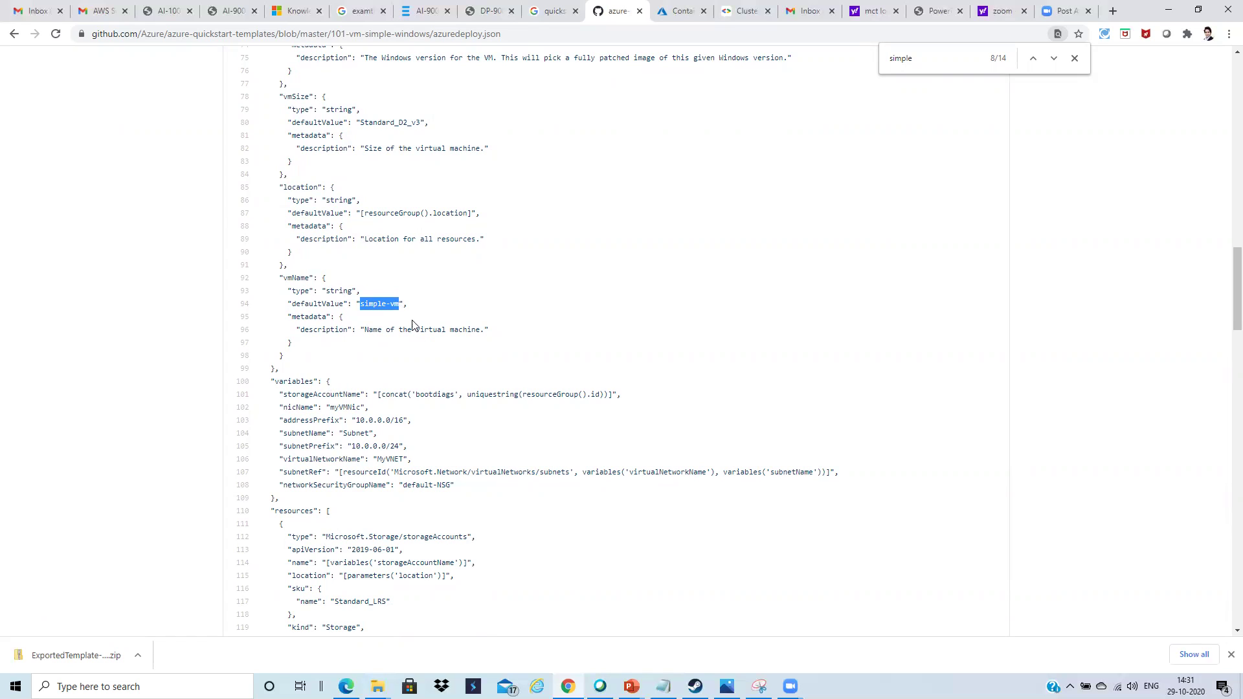
left_click_drag(279, 377, 332, 447)
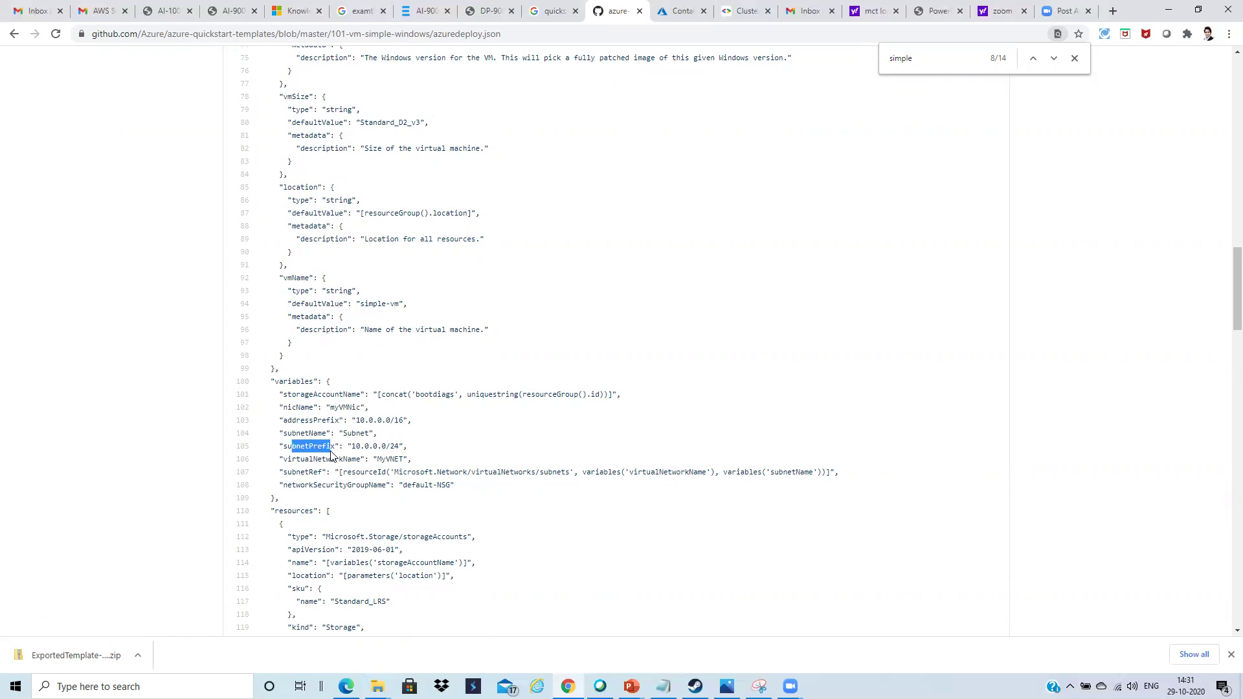
left_click_drag(1226, 311, 1229, 508)
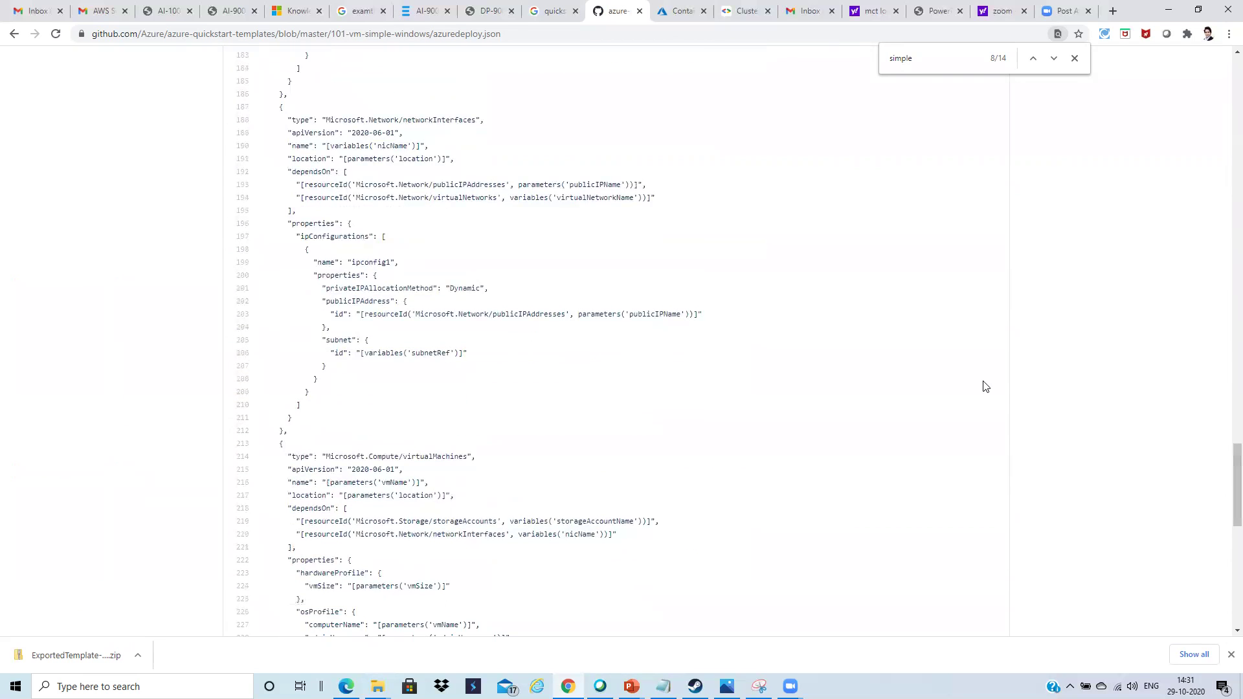
scroll(1223, 107, "up", 20)
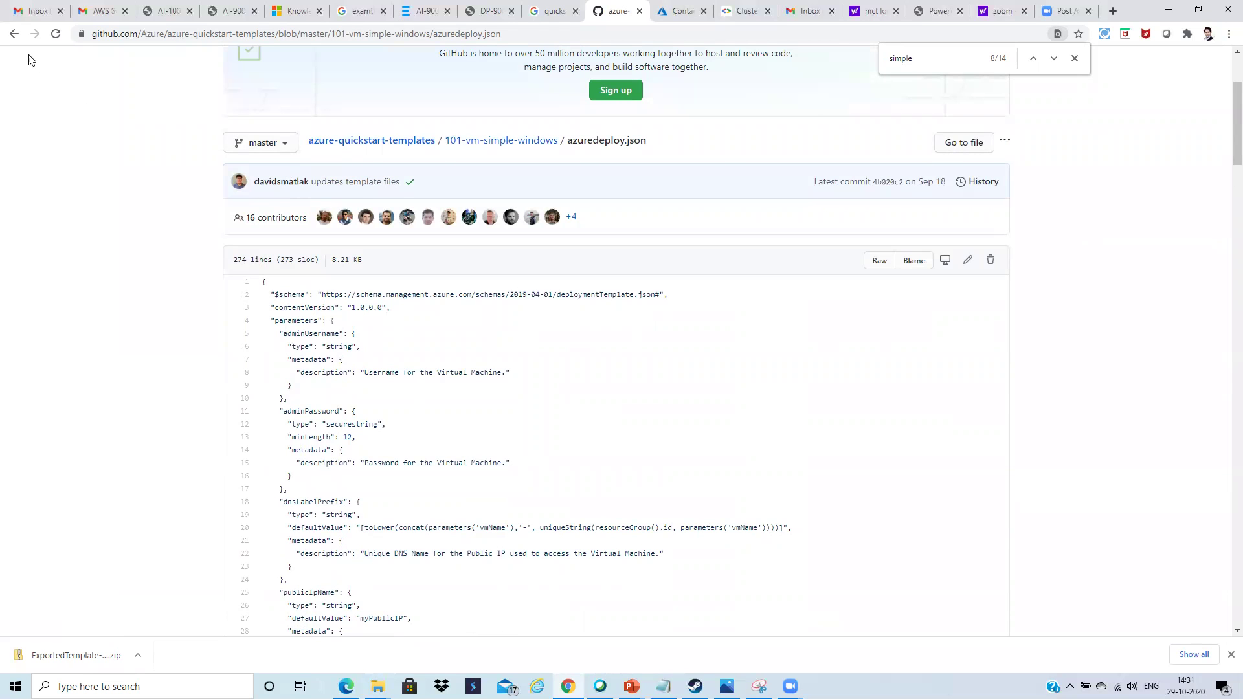
left_click(13, 33)
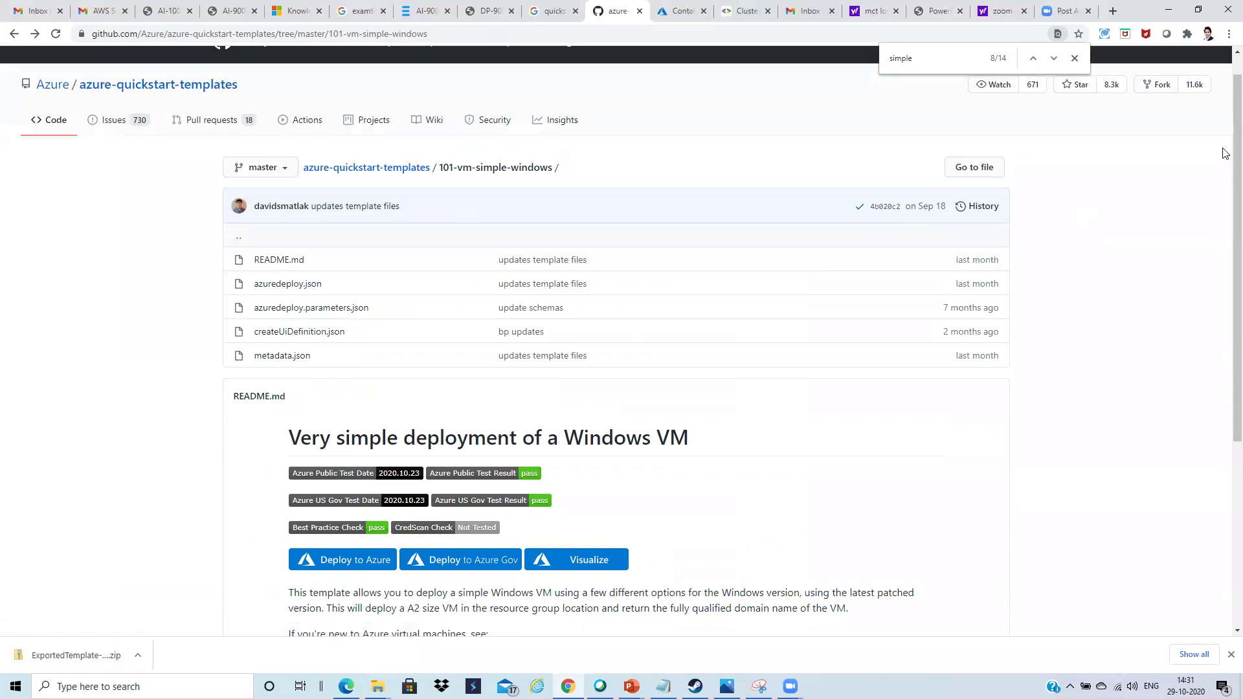
Launch the template in the Azure portal with the README's Deploy to Azure button
scroll(1226, 240, "down", 2)
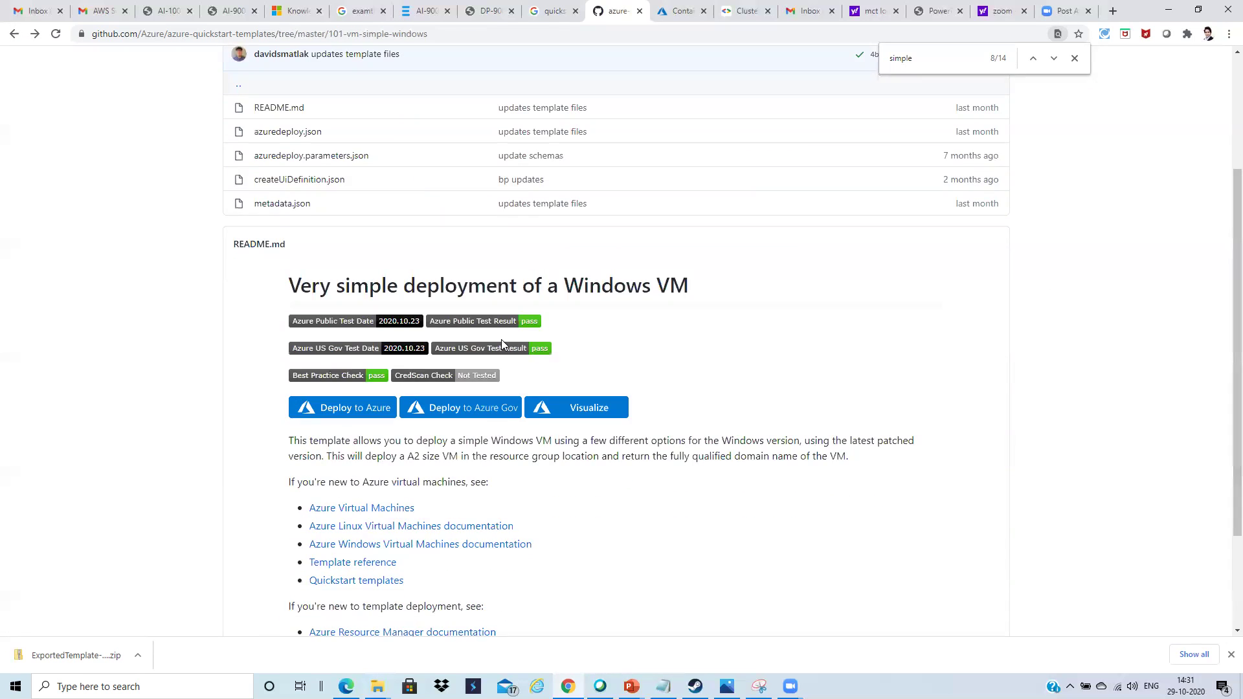
left_click(334, 408)
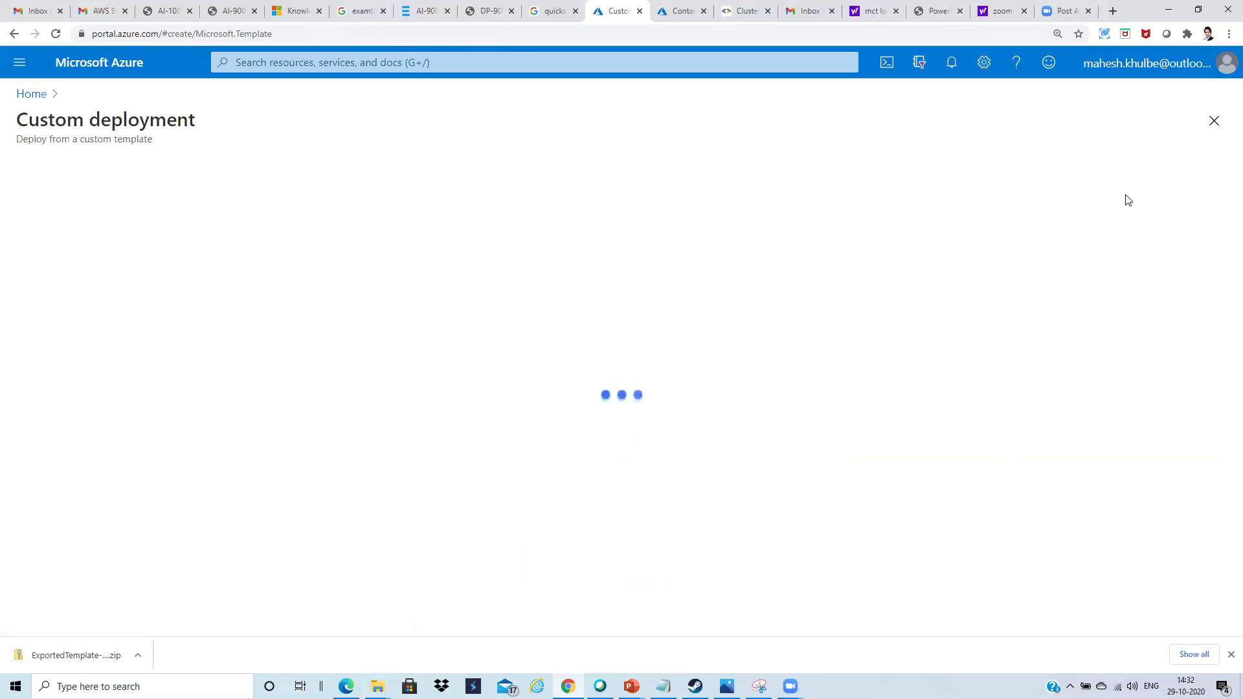
left_click(1156, 78)
left_click(1159, 75)
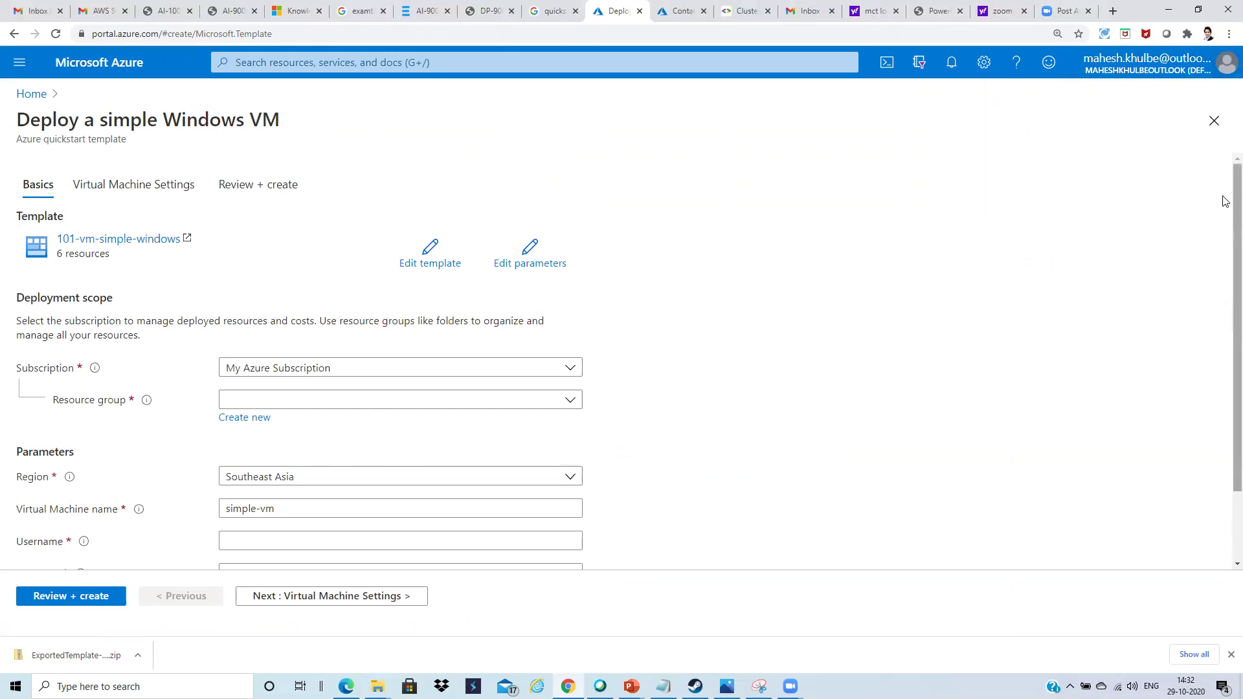
scroll(1224, 217, "down", 1)
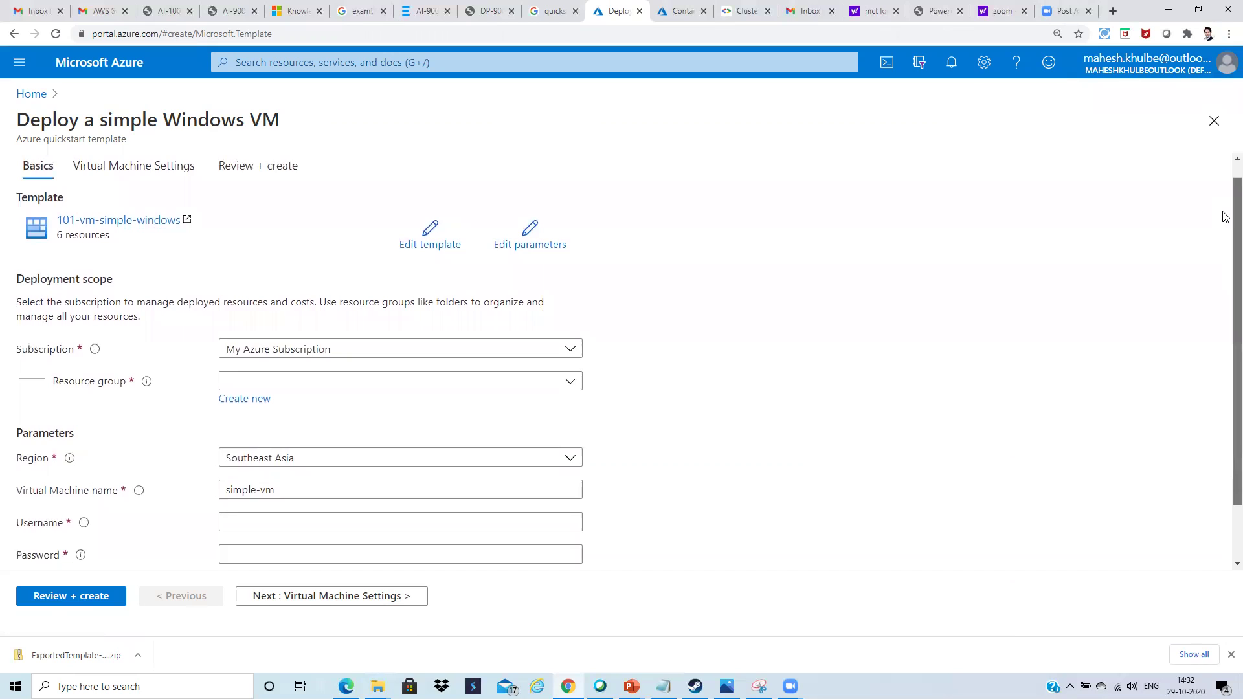
scroll(1225, 217, "down", 2)
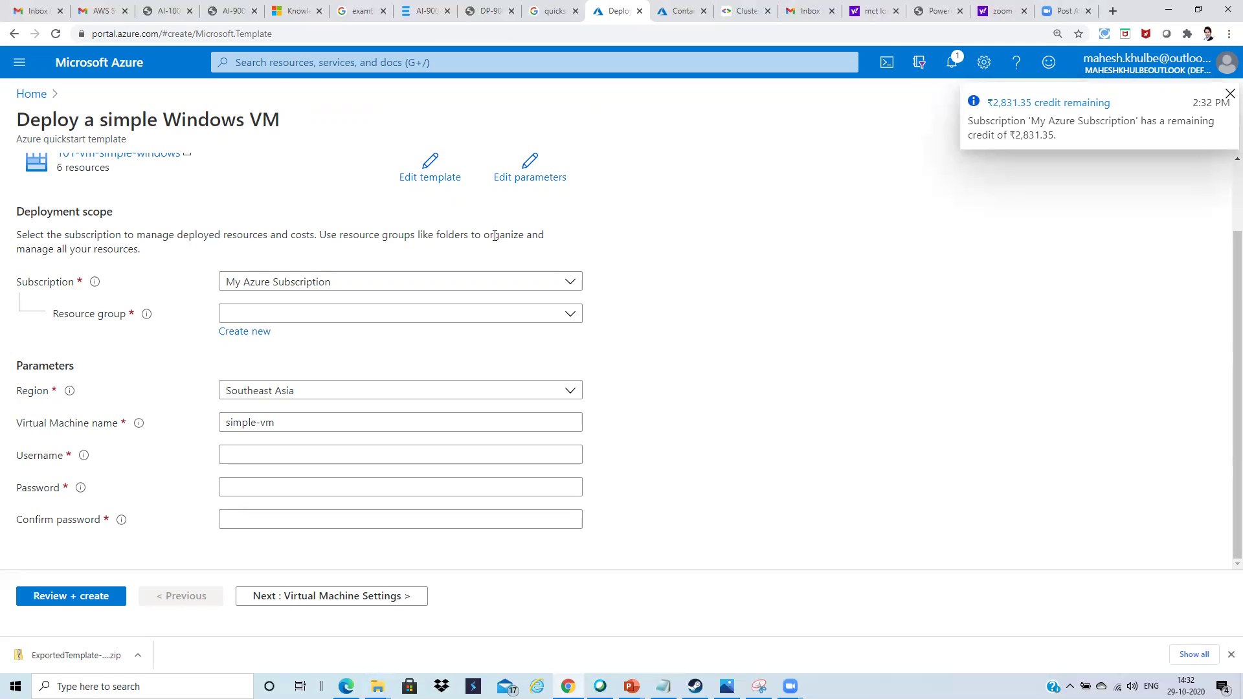
left_click(445, 176)
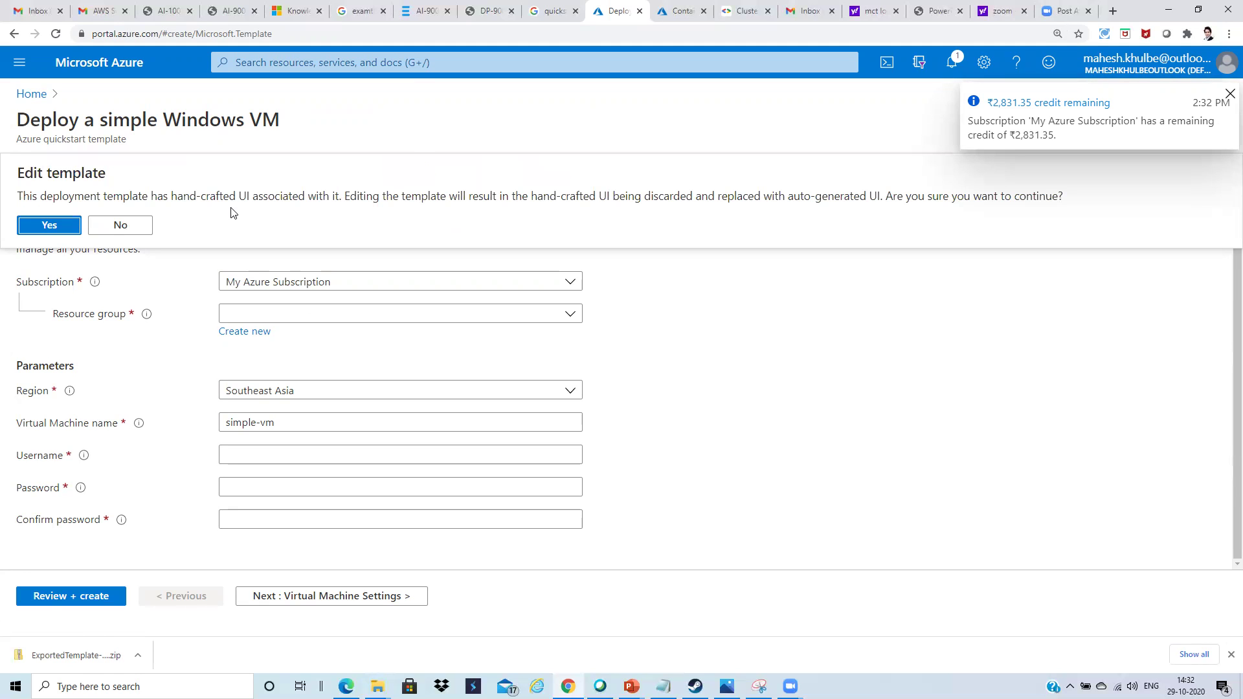
left_click(111, 224)
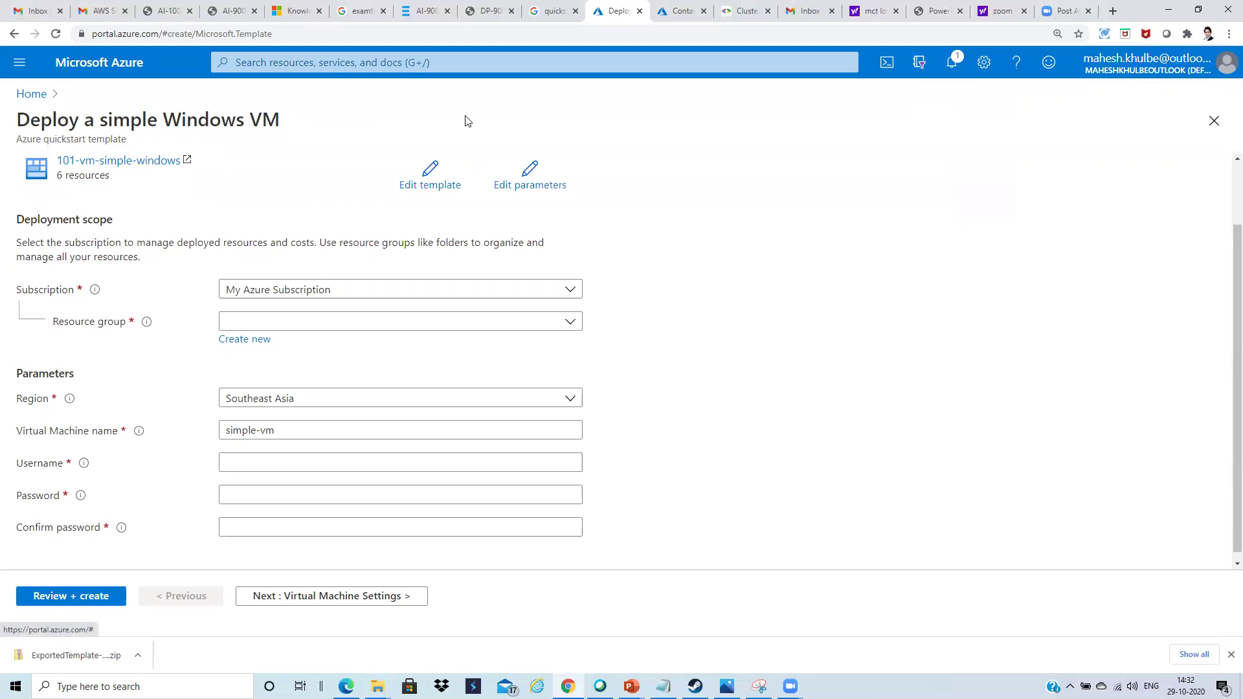
left_click(553, 11)
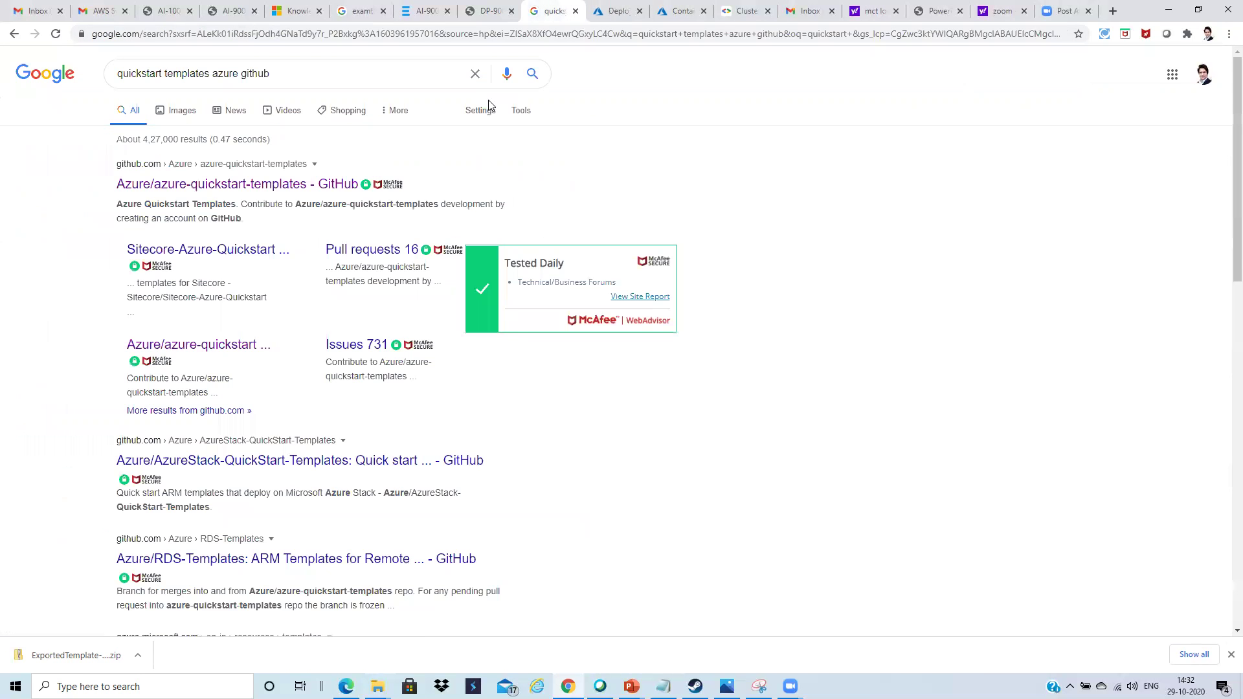
left_click(614, 11)
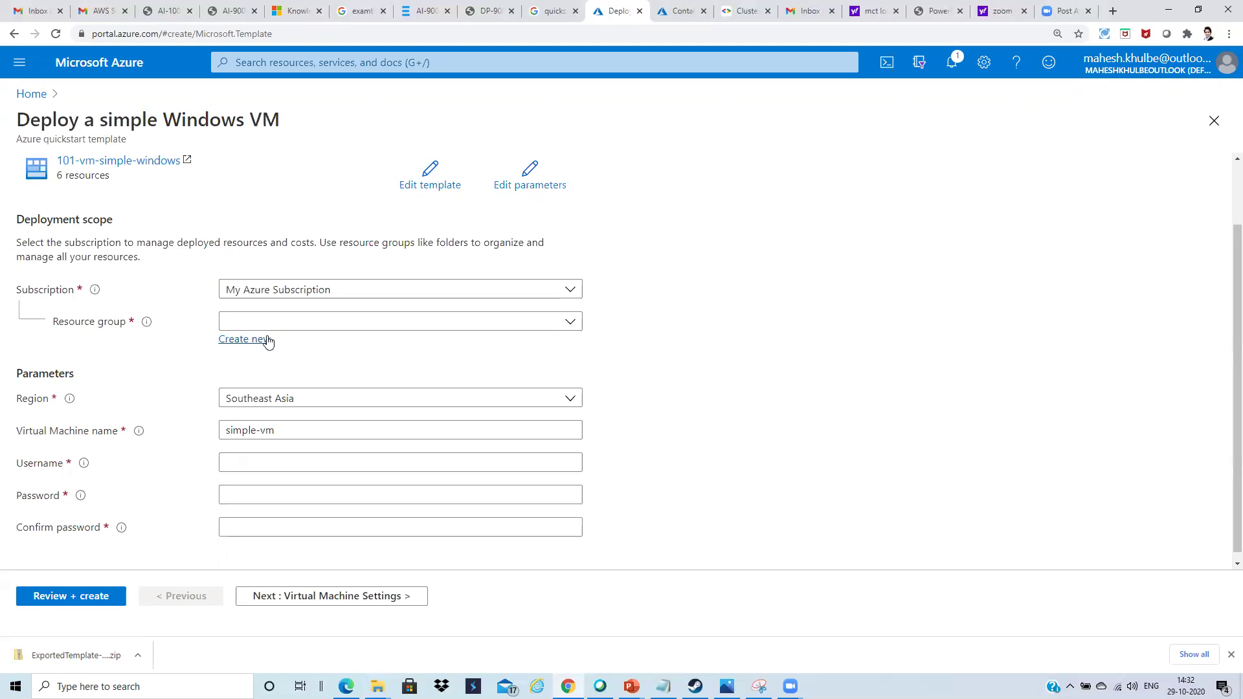
Choose resource group MyDemoRG and rename the VM from simple-vm to myVM1
left_click(324, 322)
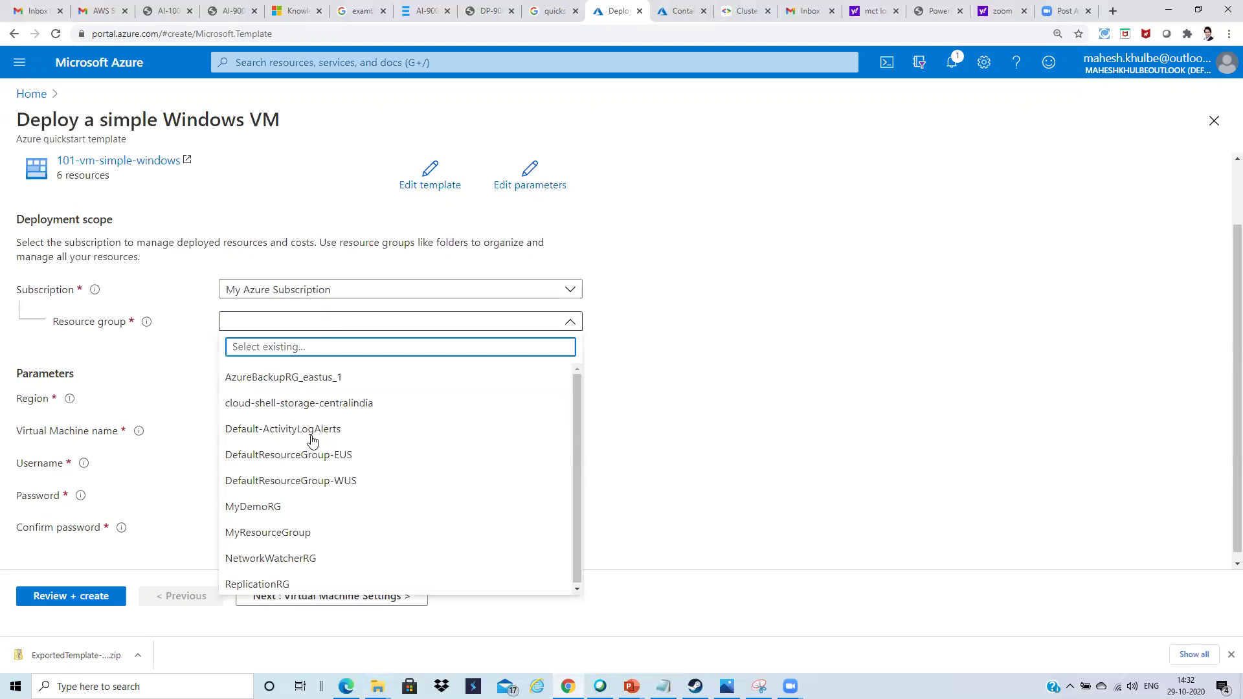
left_click(286, 533)
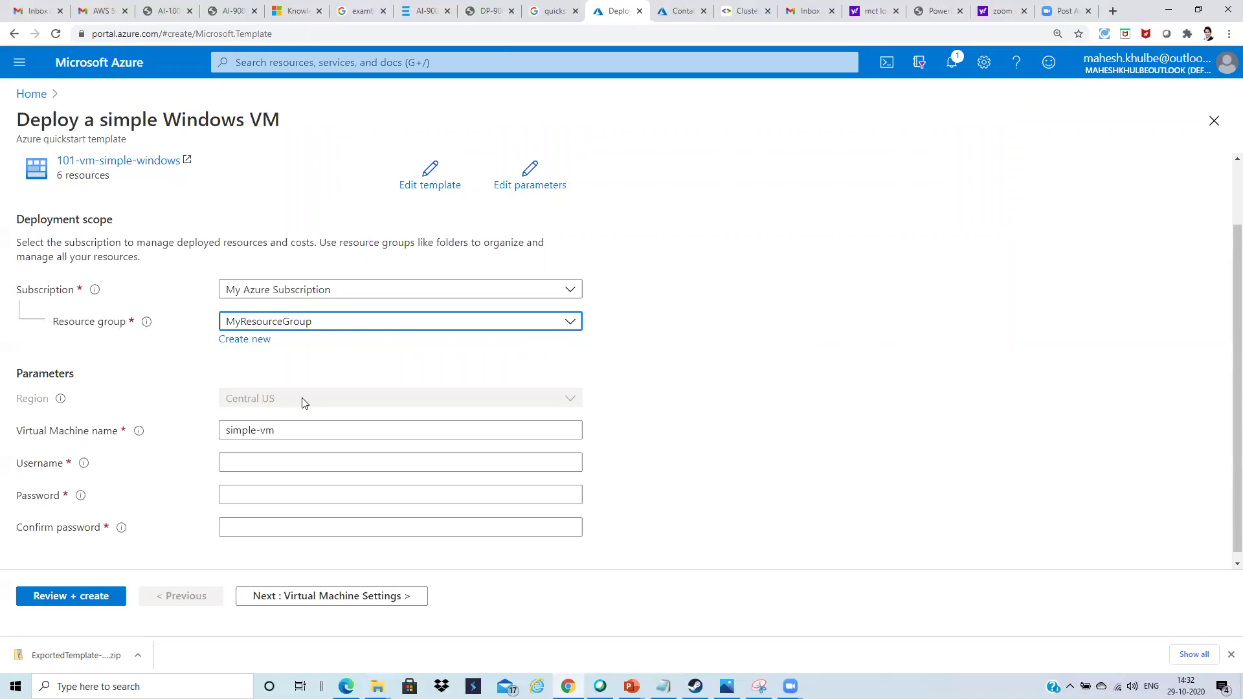
left_click(386, 323)
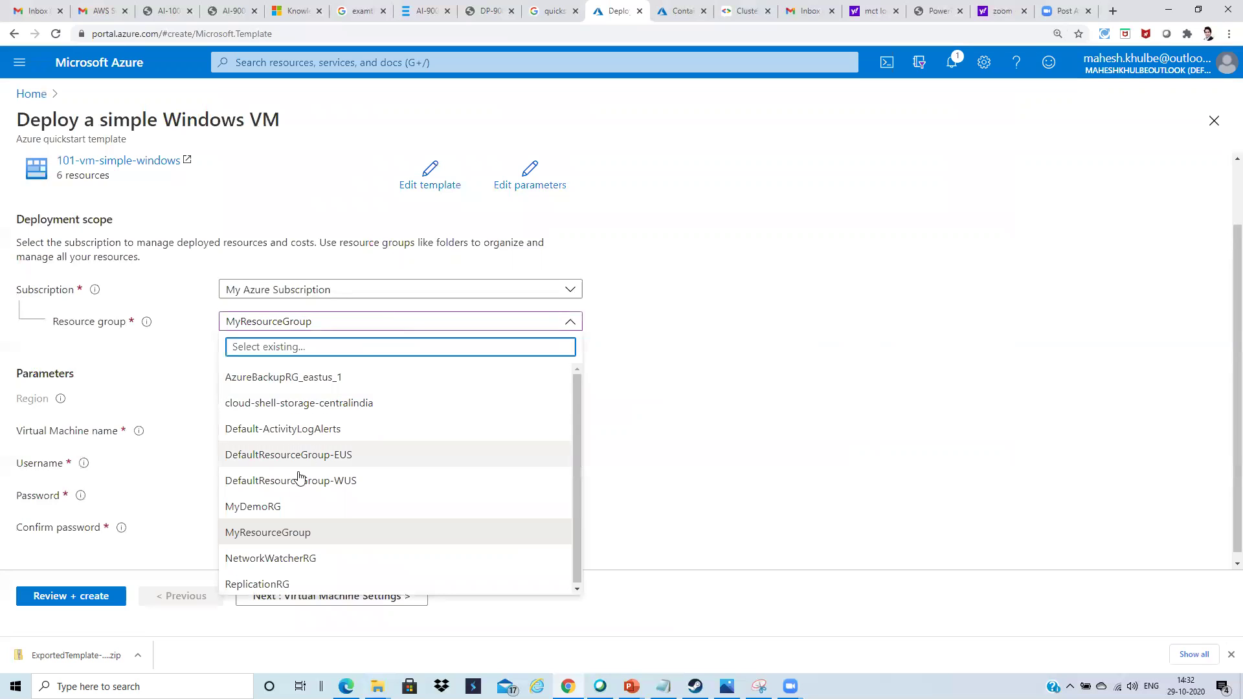
left_click(296, 506)
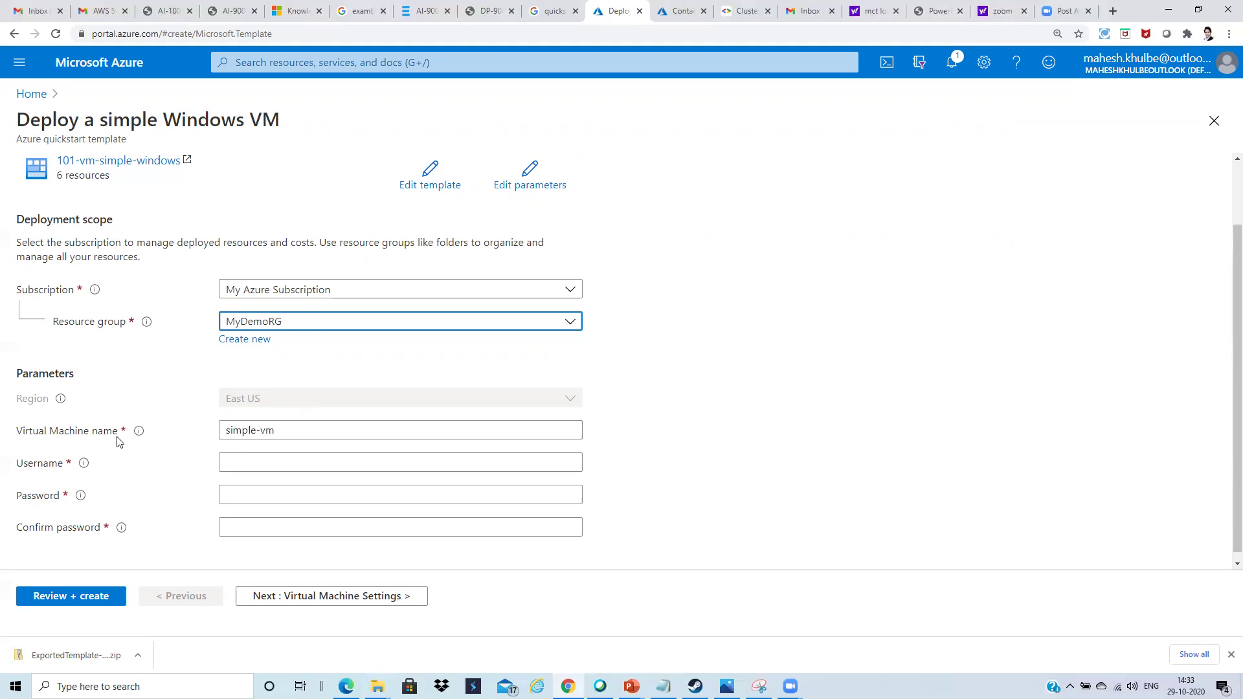
left_click(310, 434)
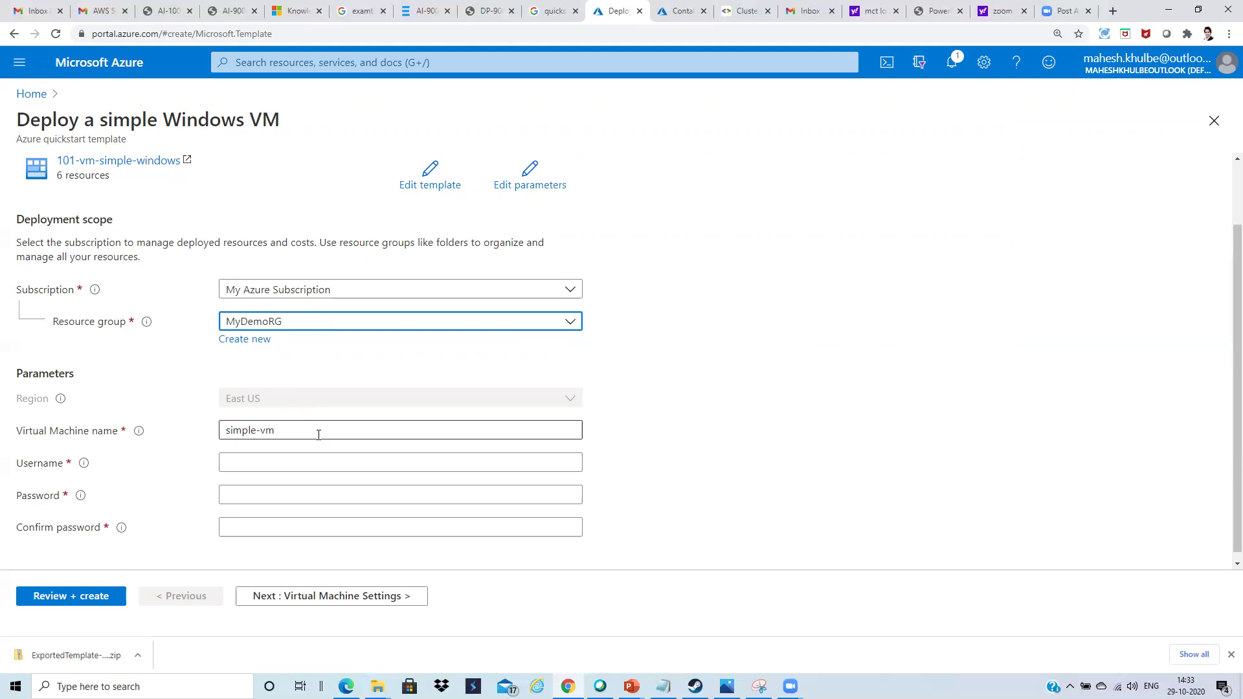
left_click_drag(318, 434, 123, 407)
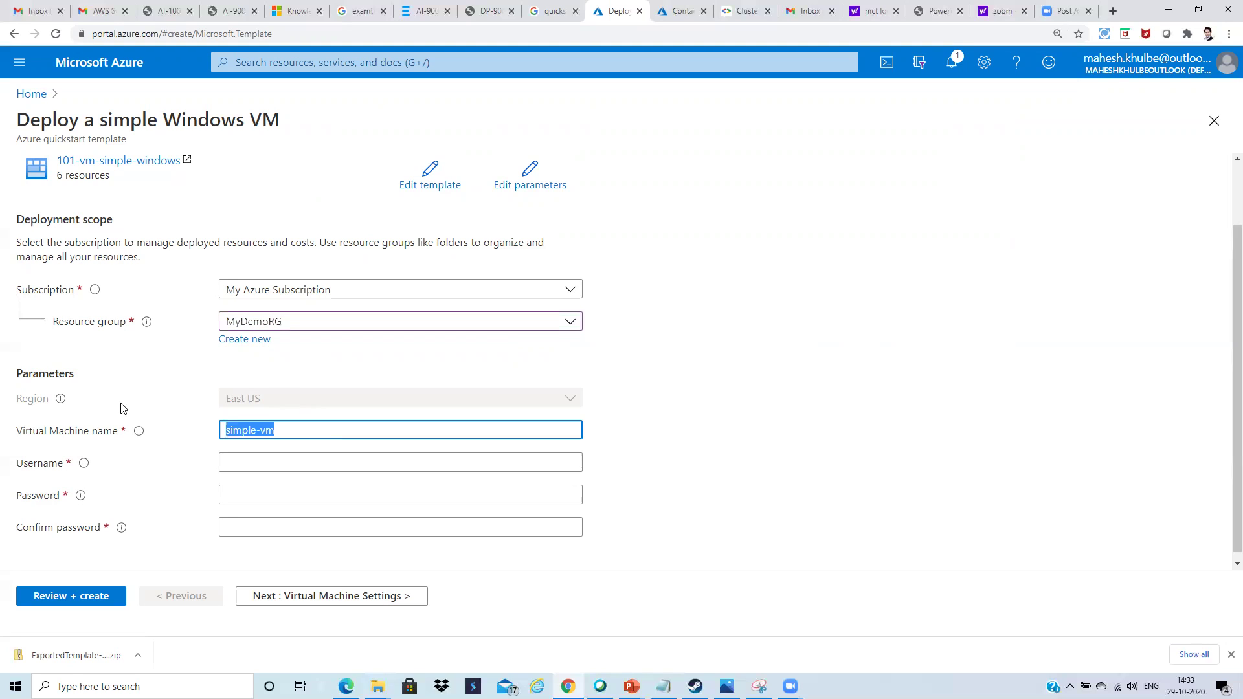
type("myVM!")
Enter the admin username, password and matching confirmation, then advance to the VM settings
left_click(239, 457)
type("mahesh")
key("Tab")
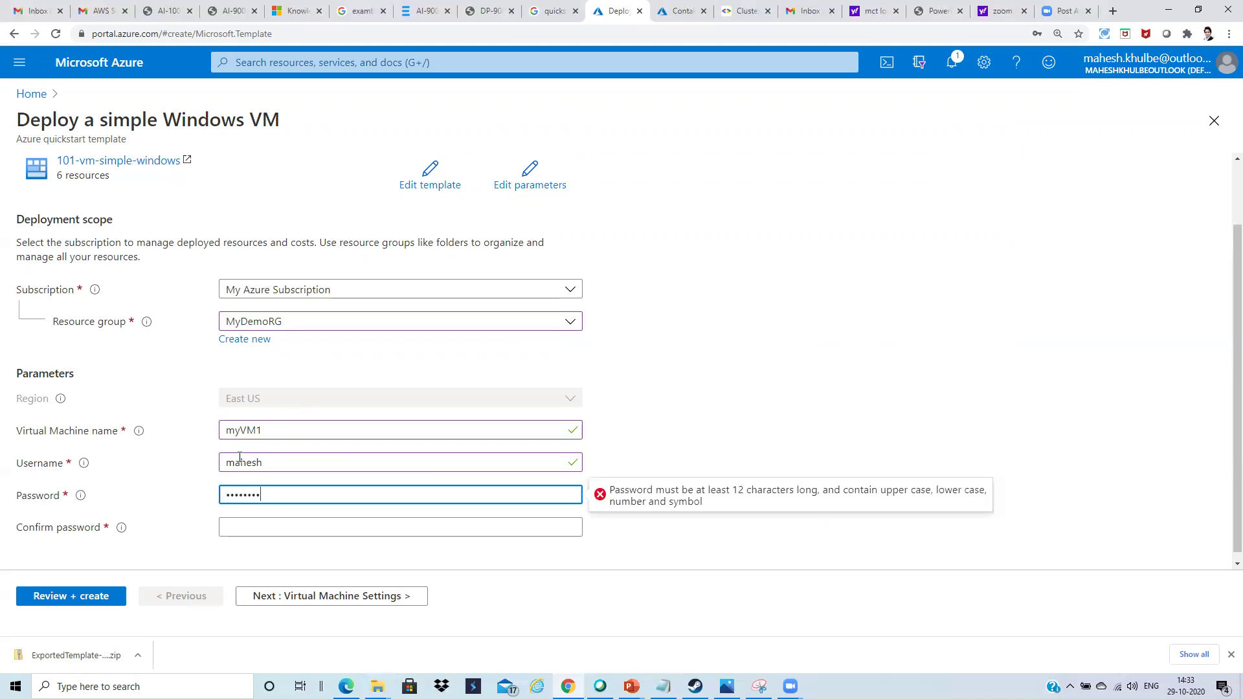
key("Tab")
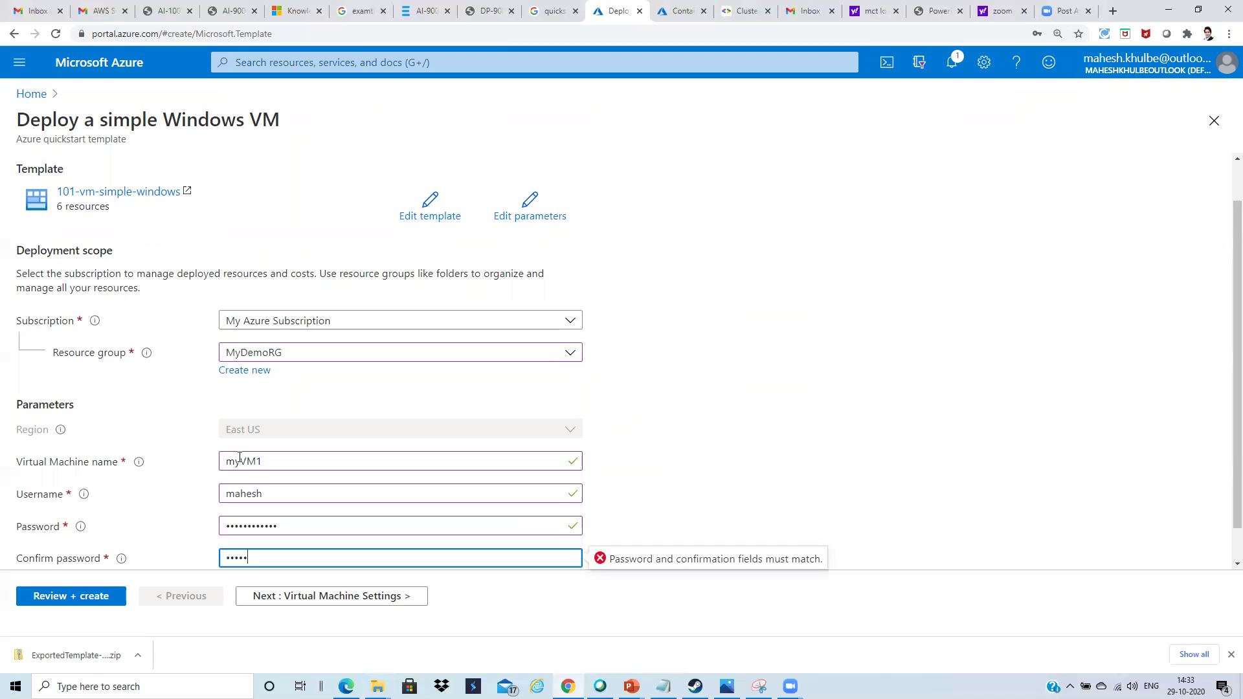
scroll(479, 460, "down", 1)
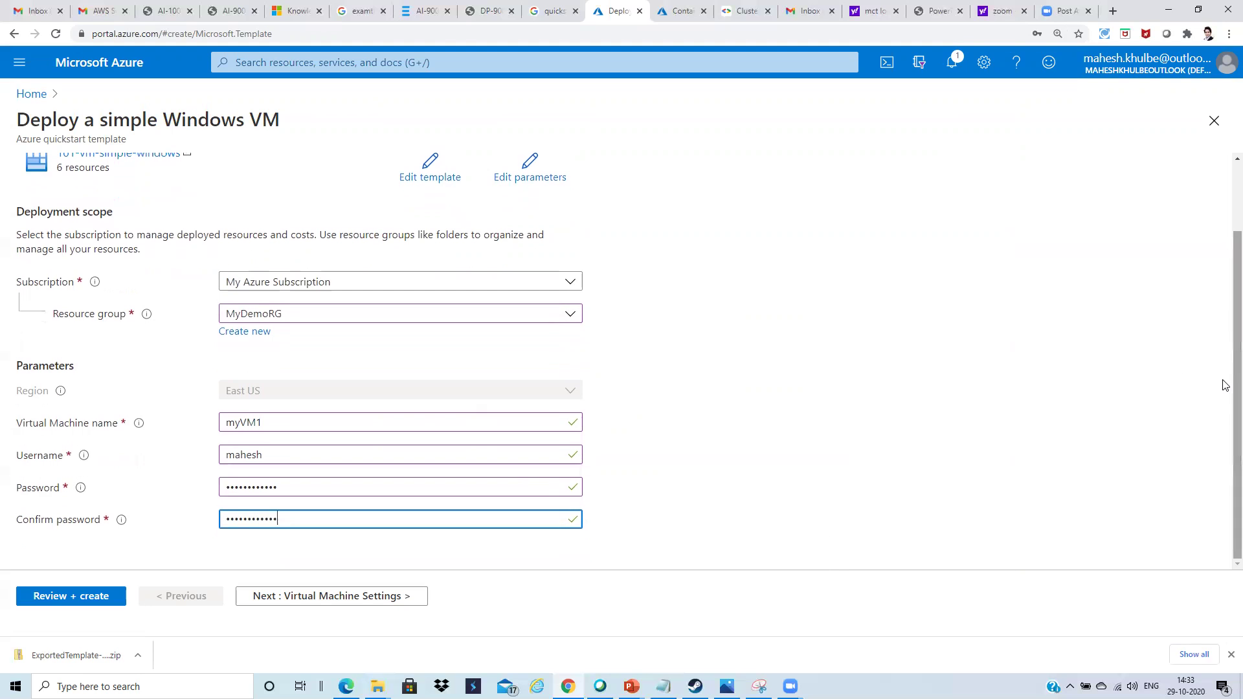
left_click(365, 603)
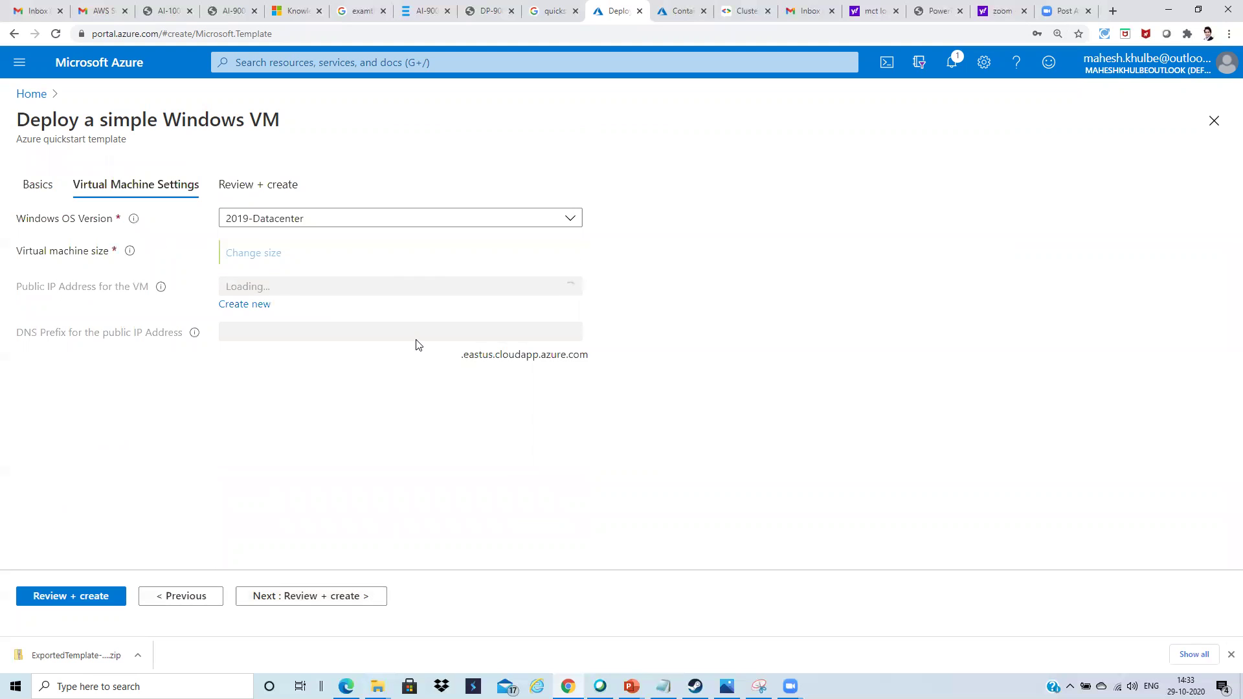
Keep the 2019-Datacenter OS version and lowercase the VM name to myvm1 on Basics
left_click(284, 220)
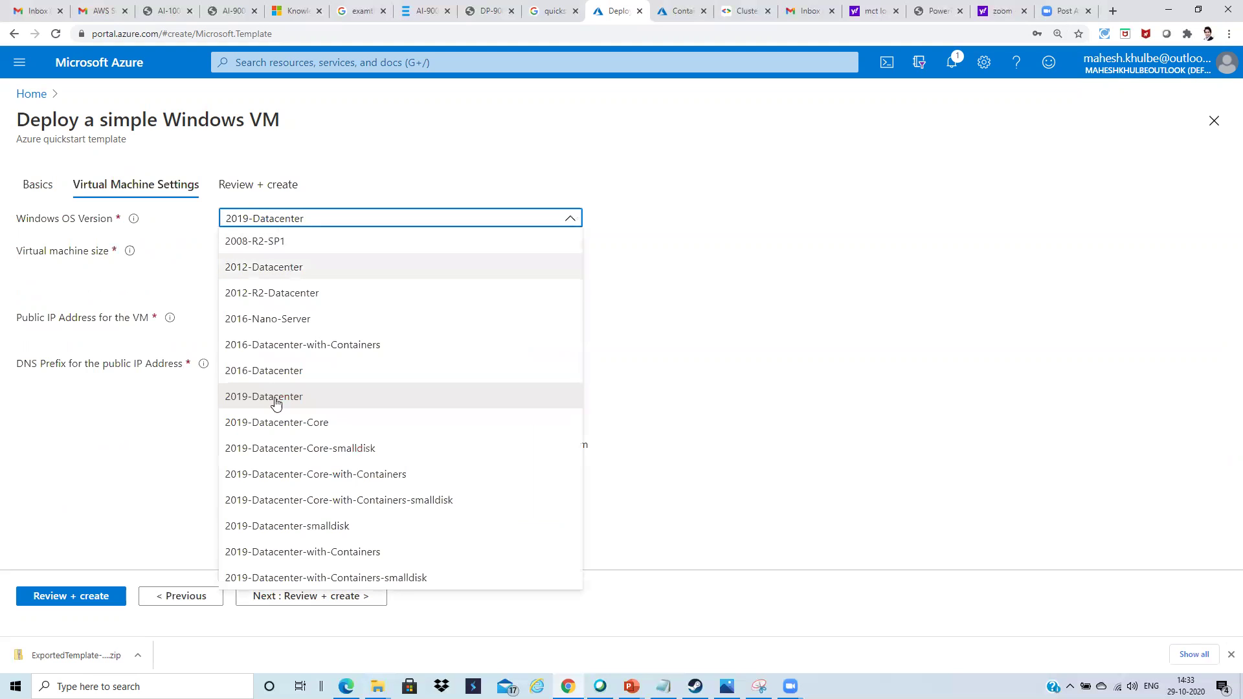
left_click(688, 237)
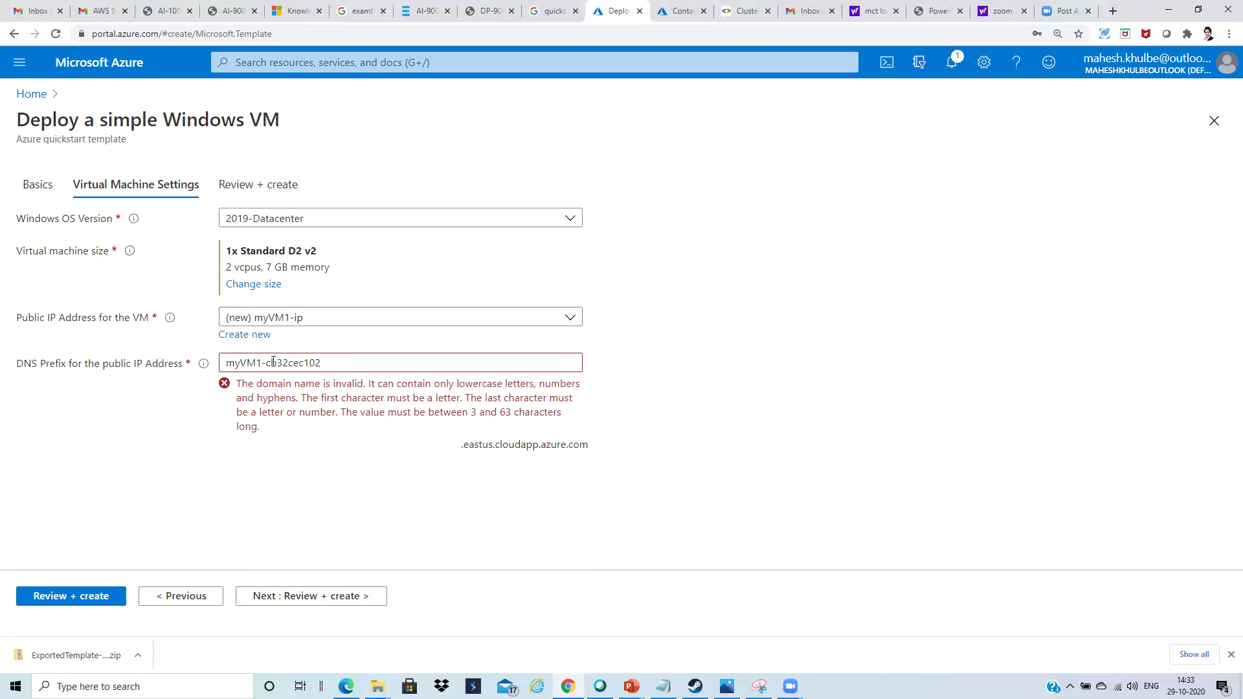
left_click(352, 363)
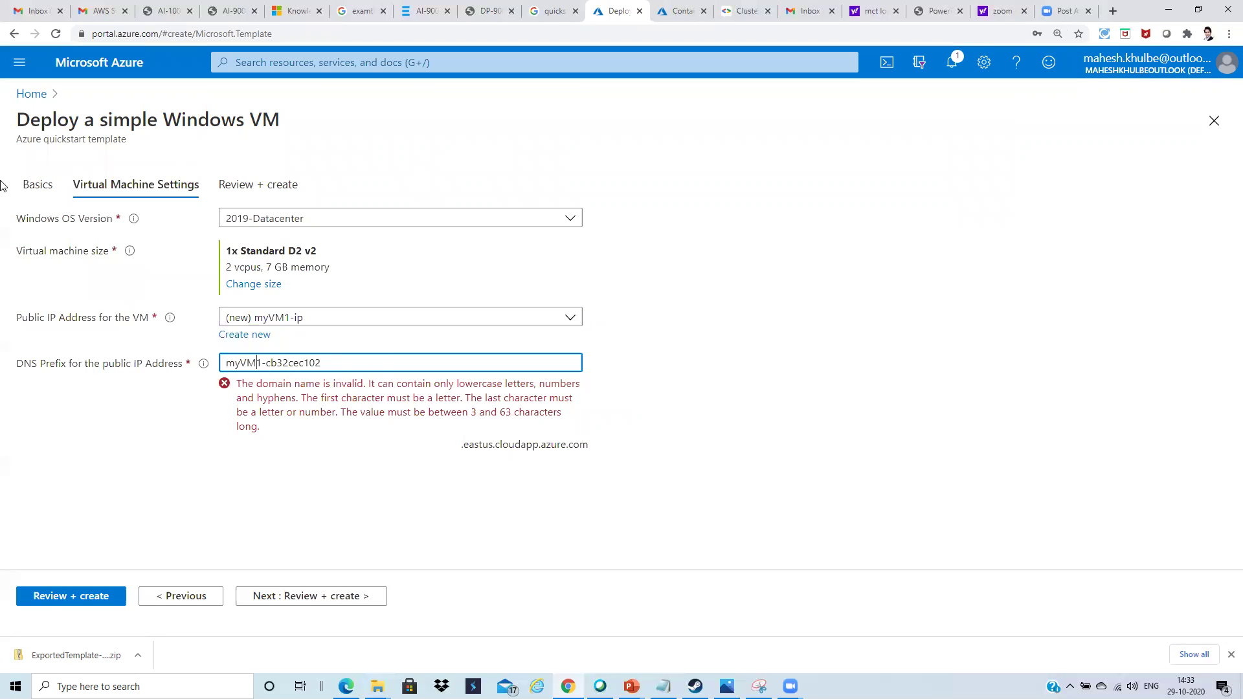
left_click(38, 184)
left_click(266, 549)
key("BackSpace")
key("BackSpace")
type("vm1")
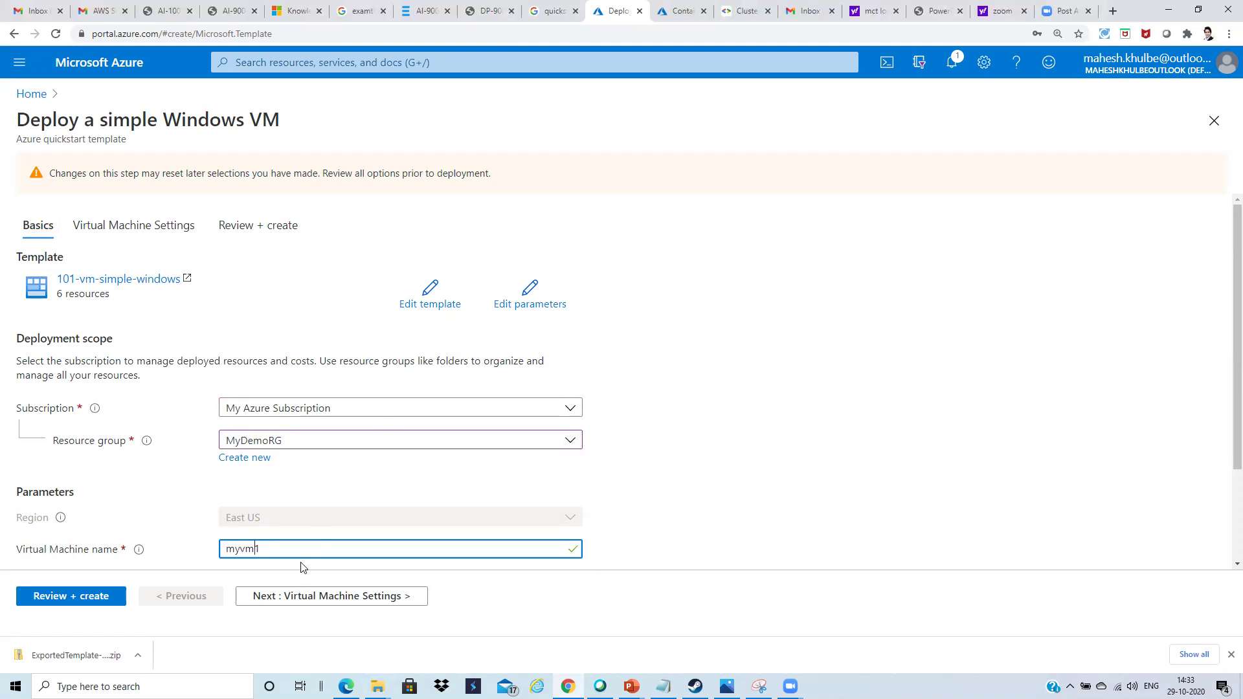
left_click(301, 596)
Lowercase the DNS prefix to myvm1-cb32cec102 so it validates
left_click(361, 363)
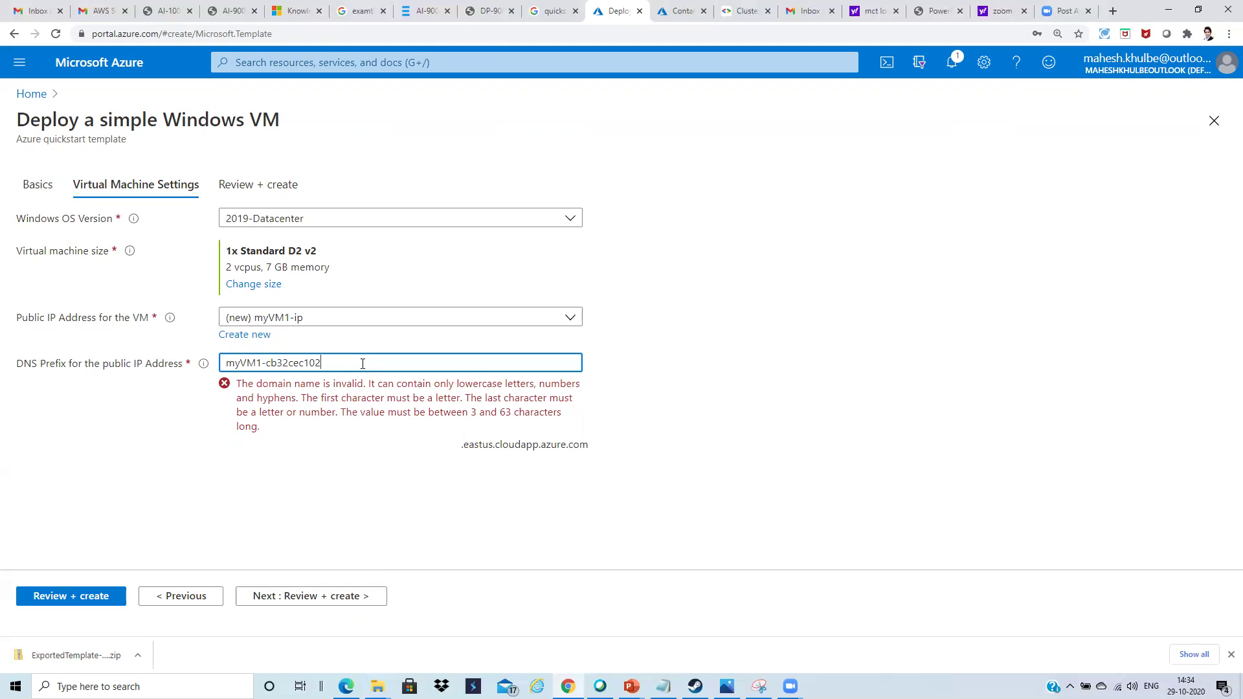
left_click(255, 362)
key("BackSpace")
key("BackSpace")
type("vm")
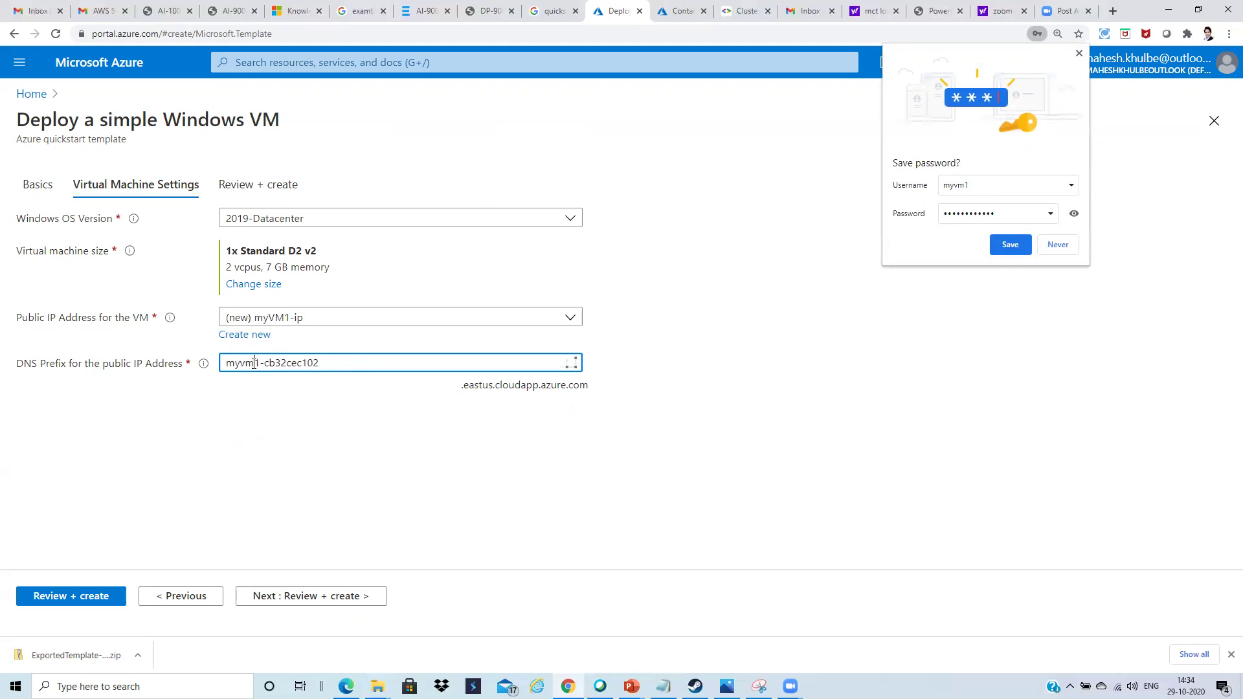
left_click(330, 457)
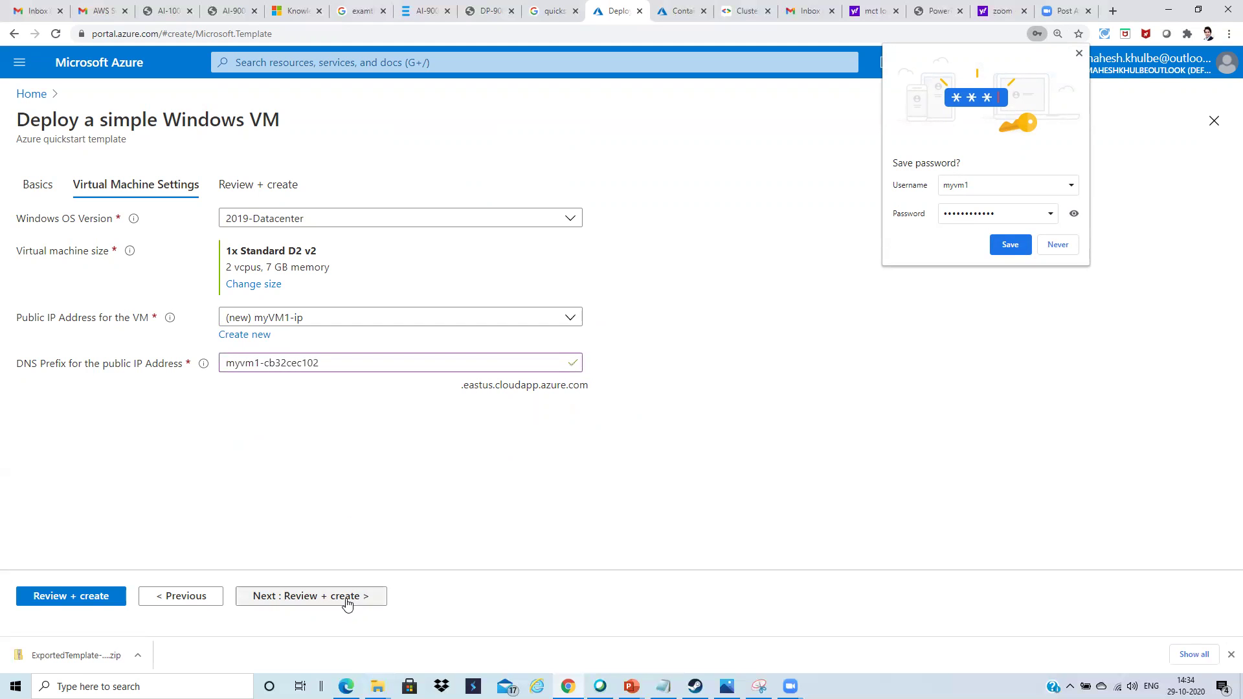
Pass review validation and create the VM deployment, dismissing the downloads and save-password popups
left_click(64, 596)
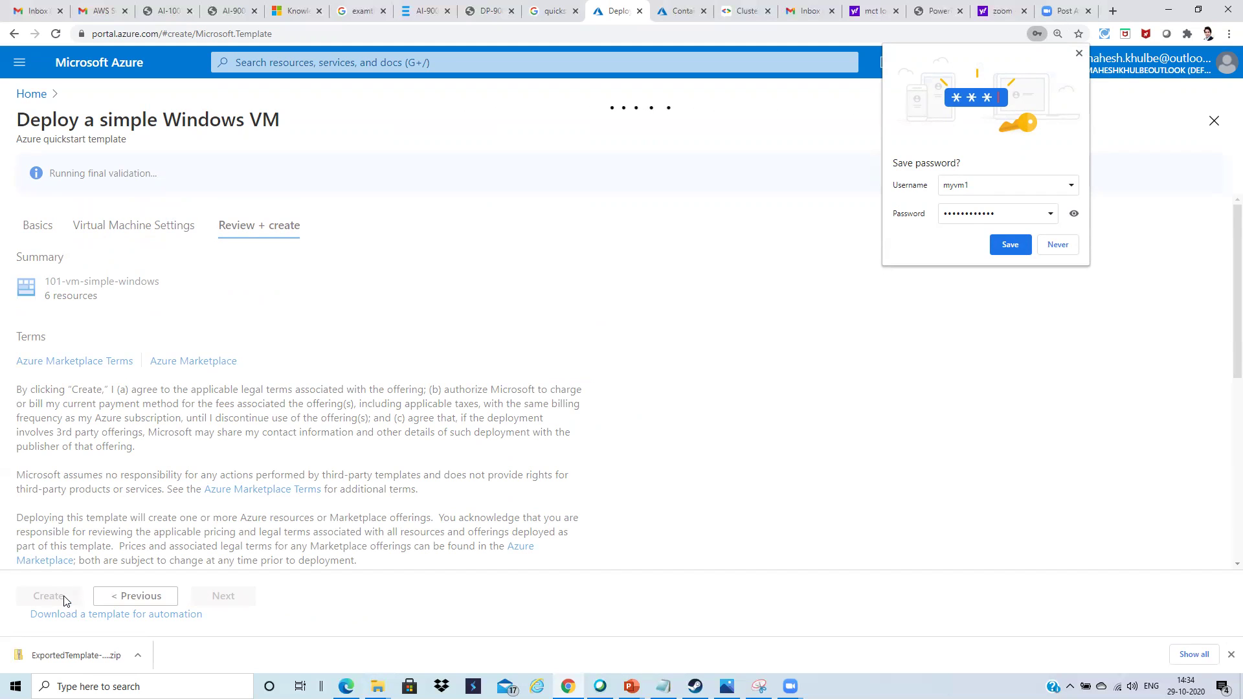
left_click(64, 600)
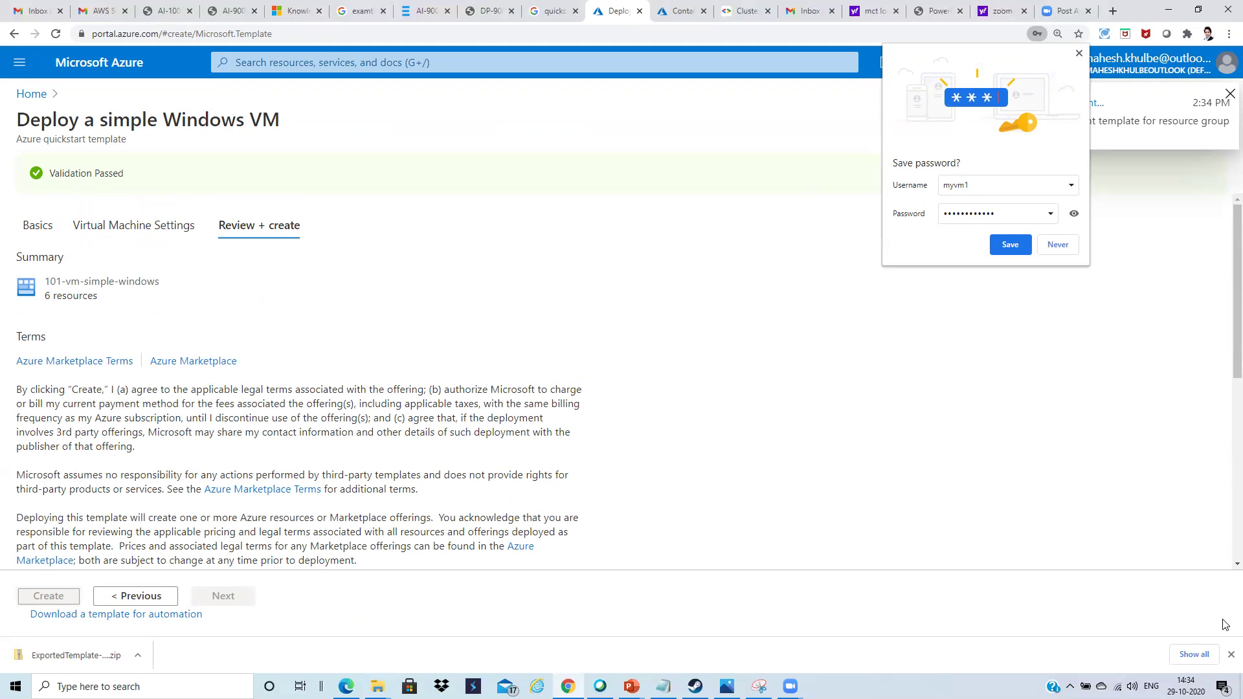
left_click(1231, 654)
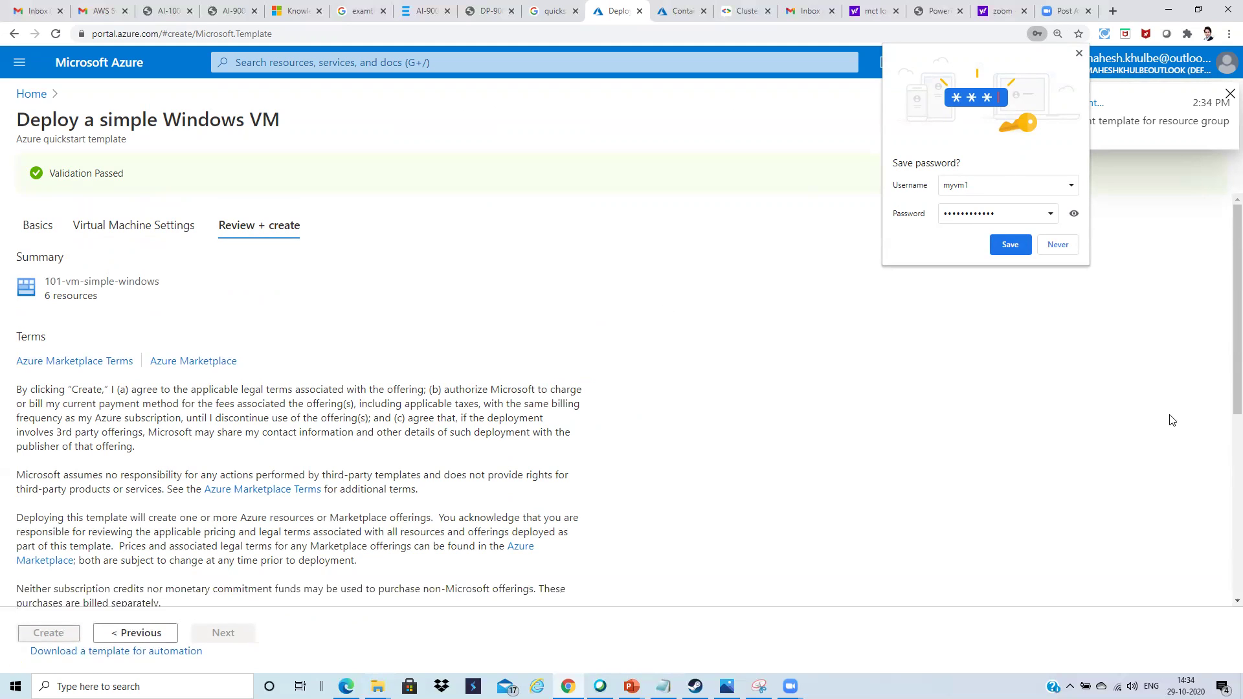
left_click(1079, 52)
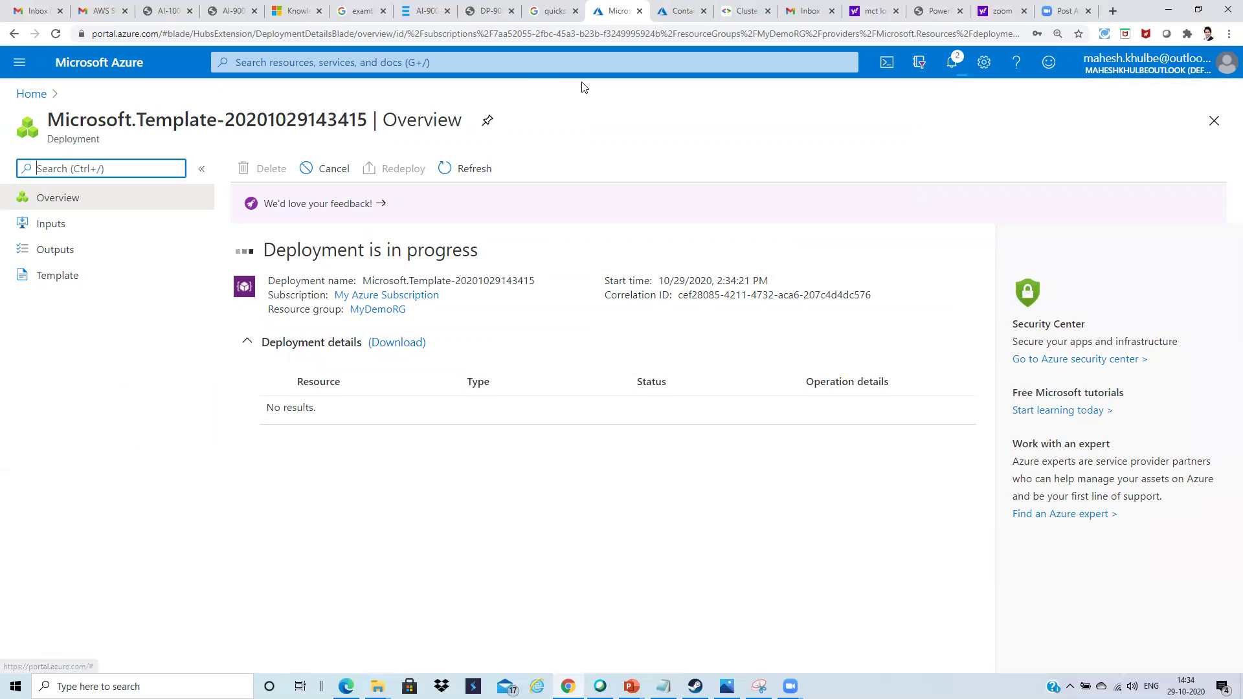
Search 'deploy', pick Deploy a custom template, and choose Build your own template
left_click(528, 71)
type("deploy")
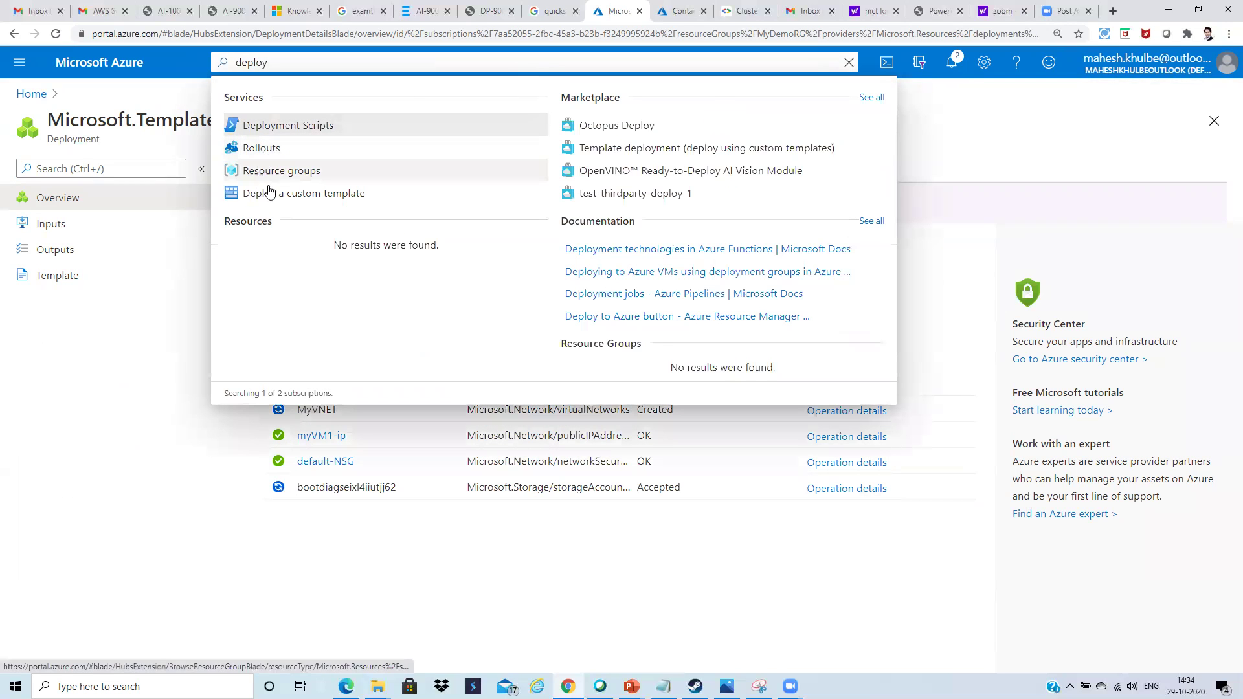
left_click(288, 194)
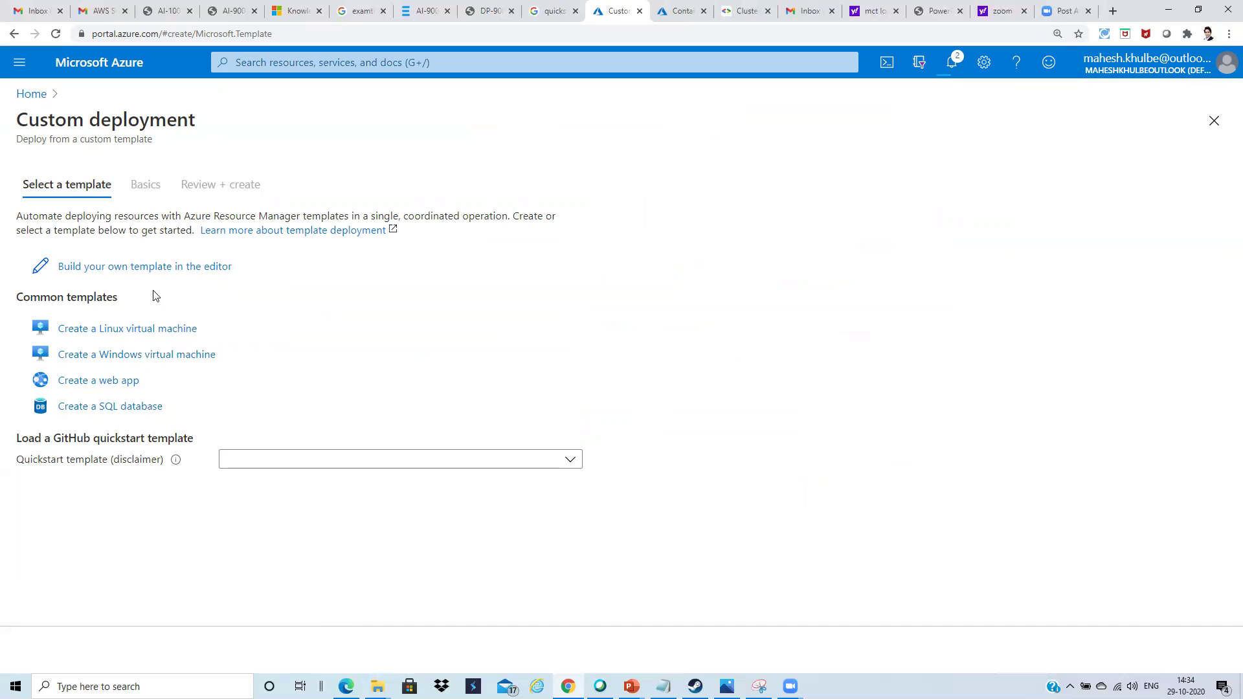
left_click(171, 274)
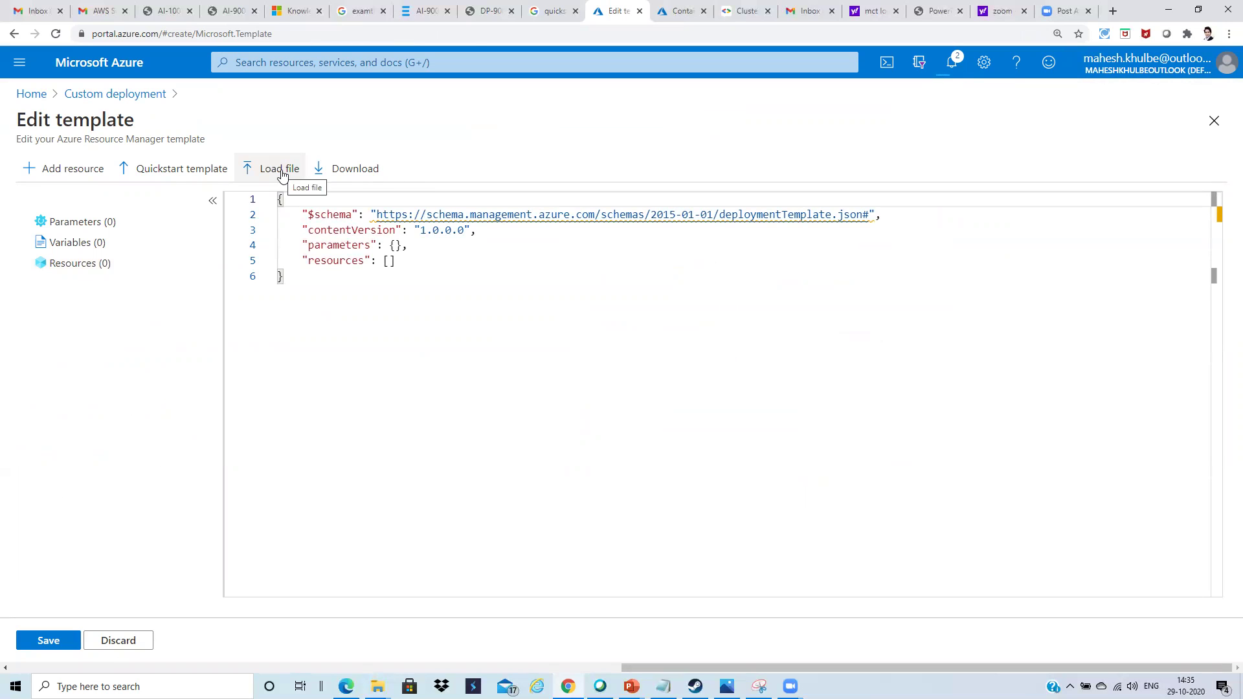
Load ExportedTemplate-MyResourceGroup.zip into the editor, then switch to the AZ-900T01A-ENU-PowerPoint Explorer window
left_click(282, 174)
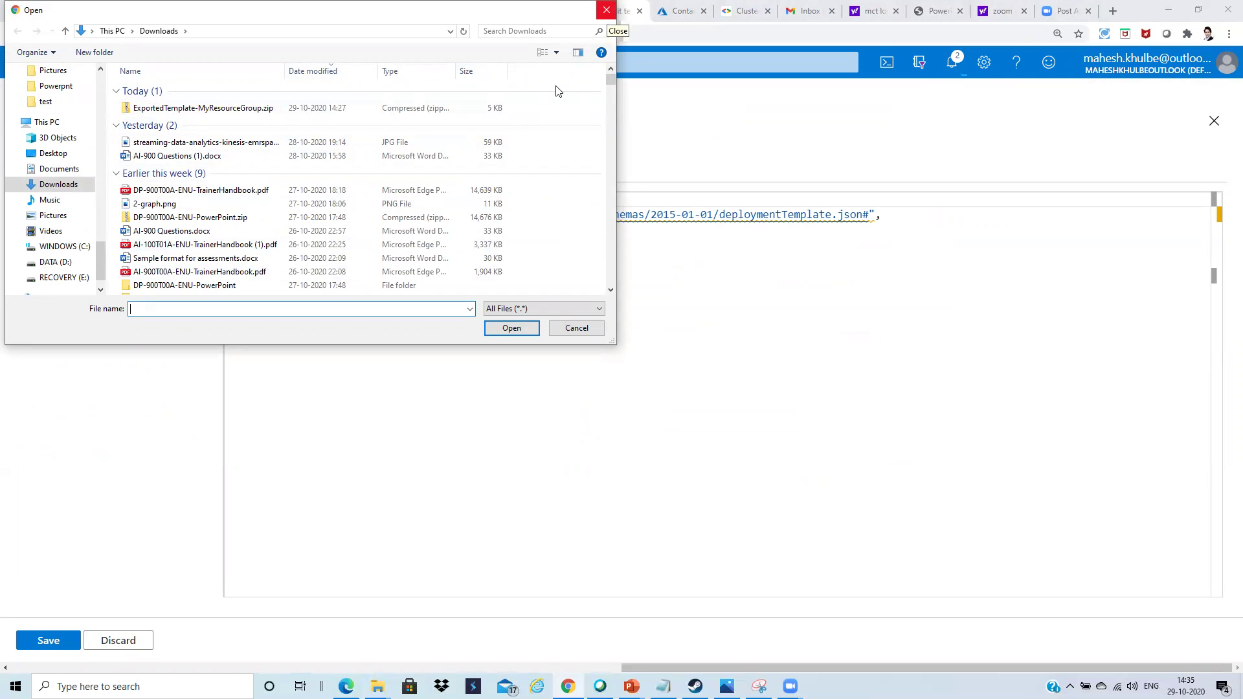
double_click(324, 108)
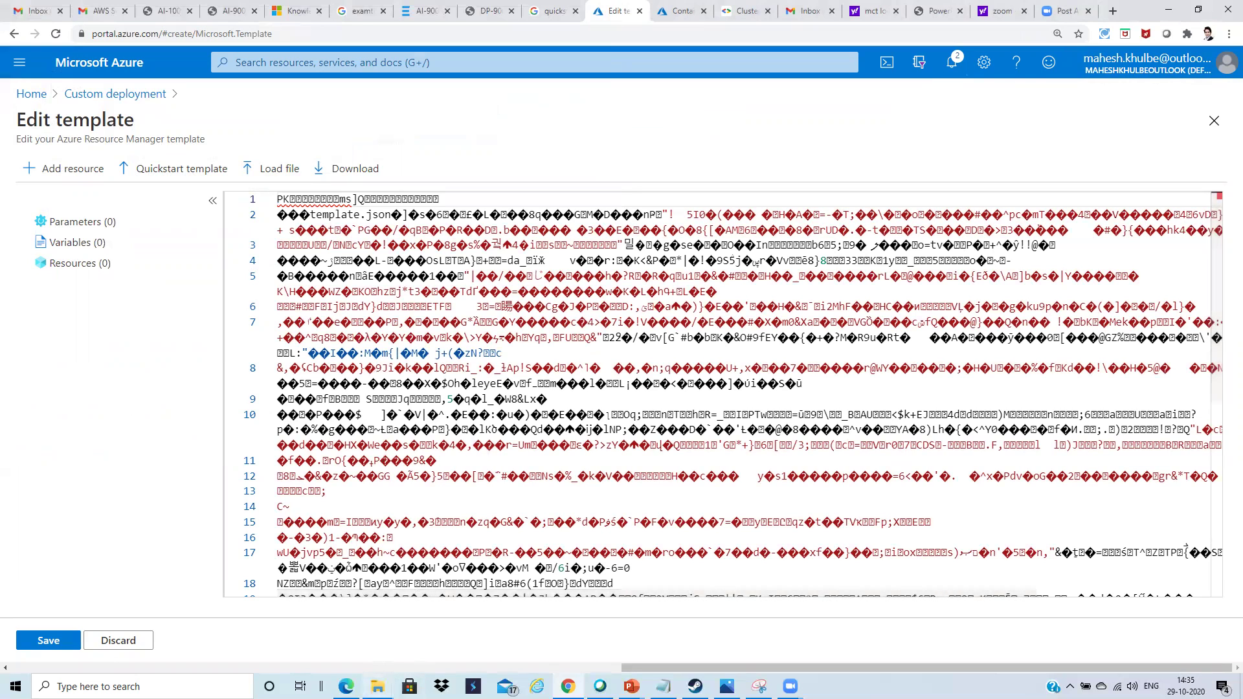
mouse_move(377, 686)
left_click(277, 646)
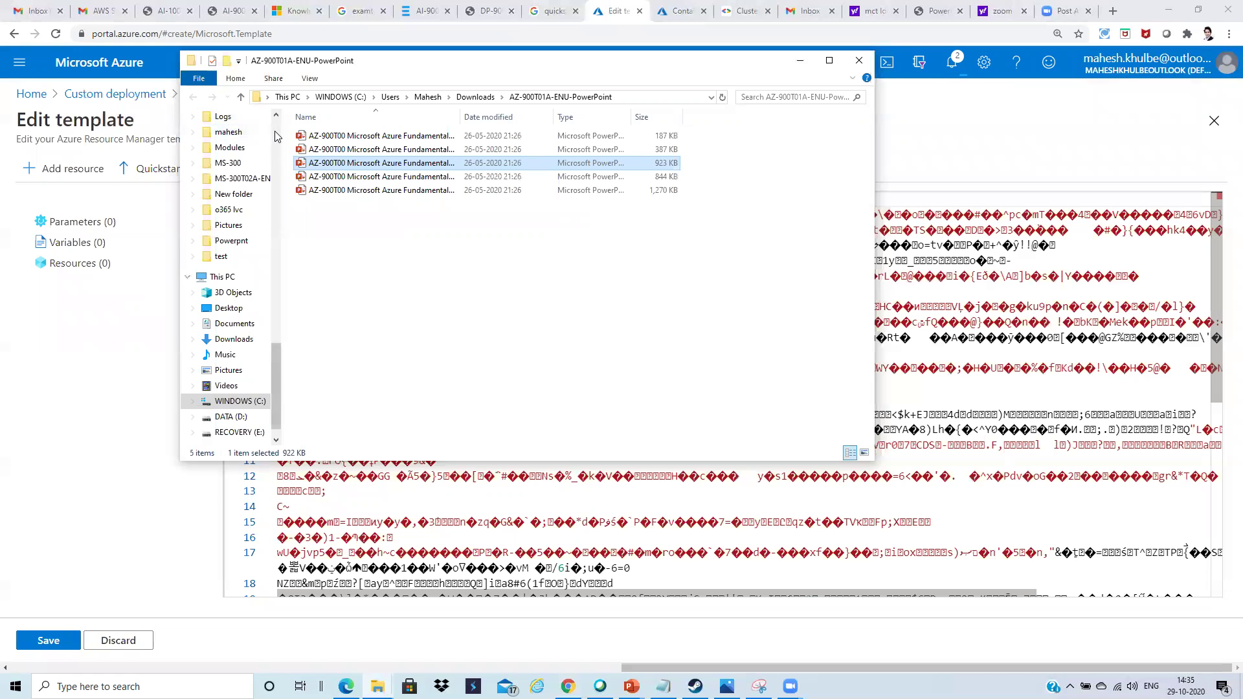
Extract All from the ExportedTemplate zip into its own folder, then close both Explorer windows
scroll(277, 136, "up", 10)
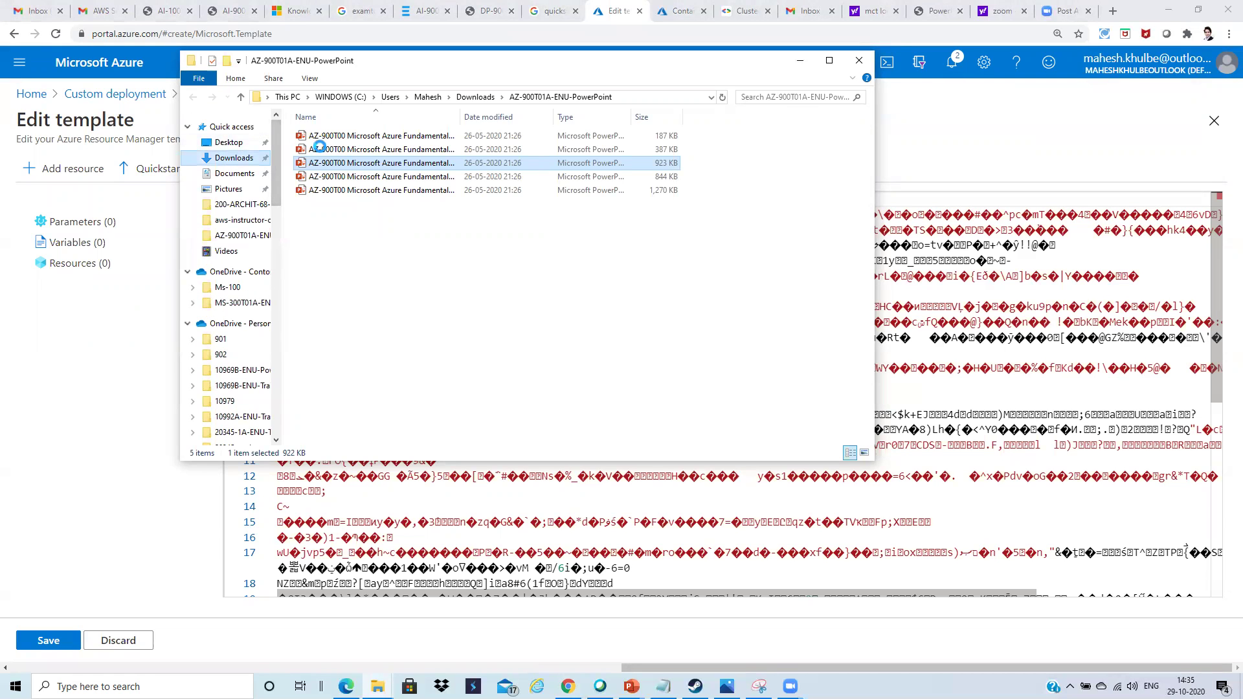
left_click(361, 156)
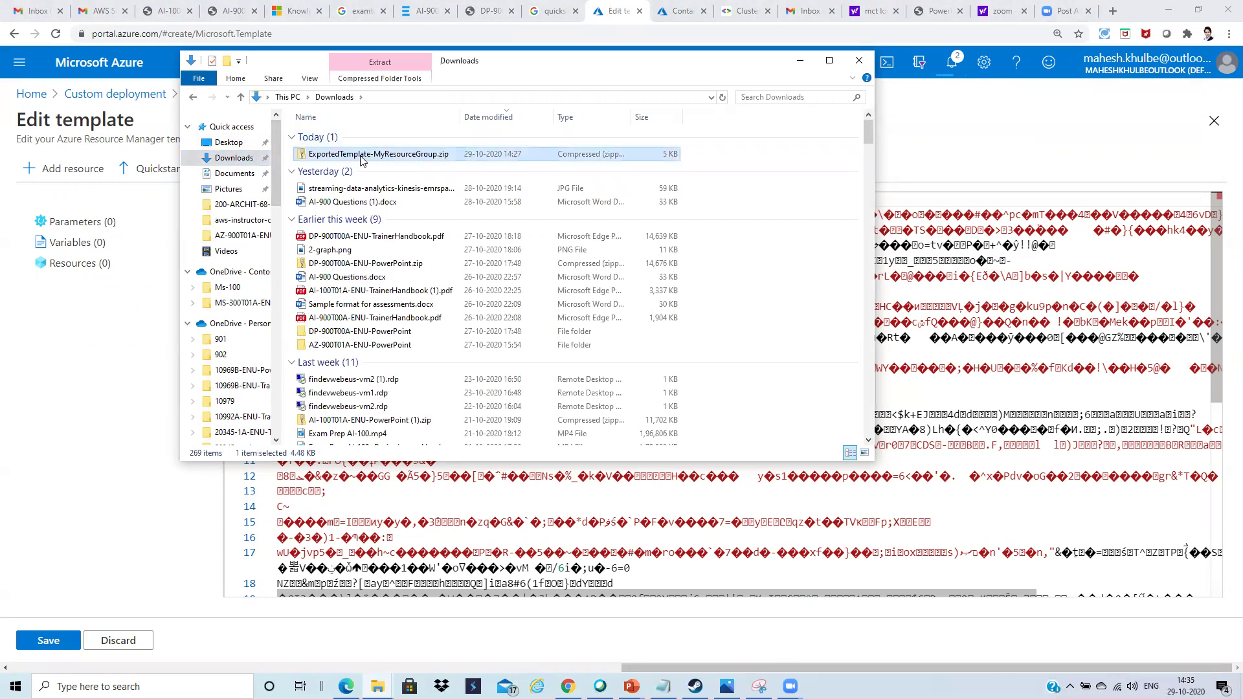
right_click(361, 157)
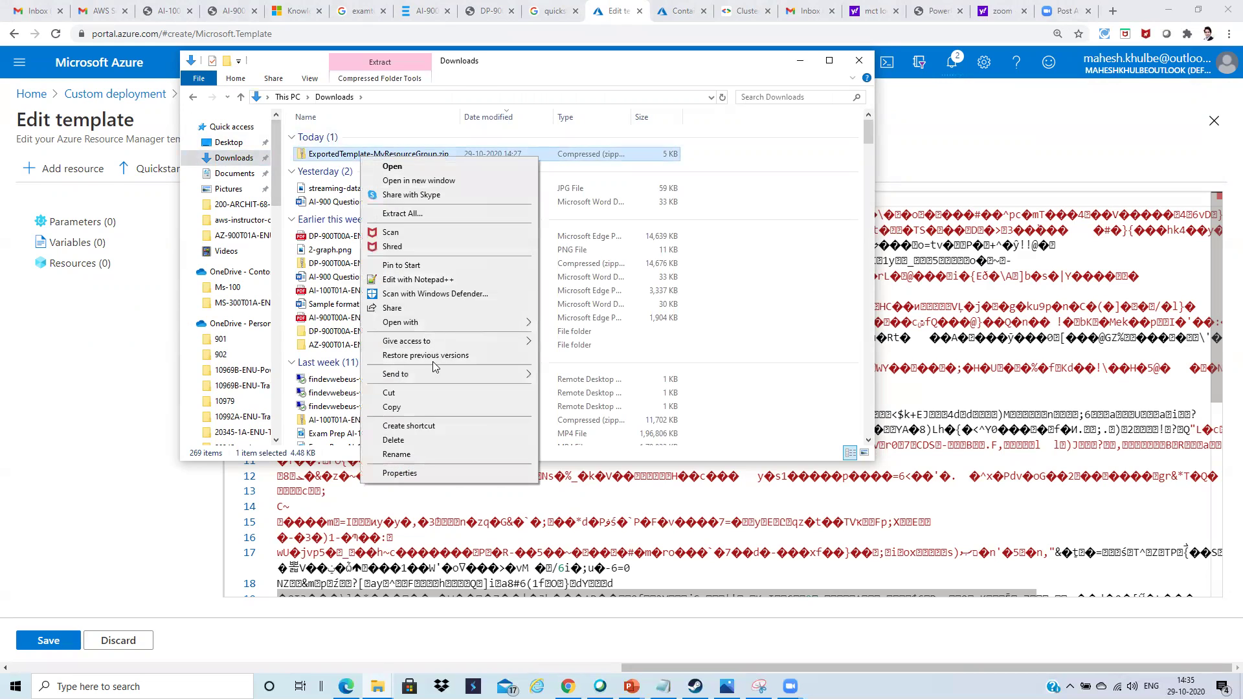
left_click(402, 214)
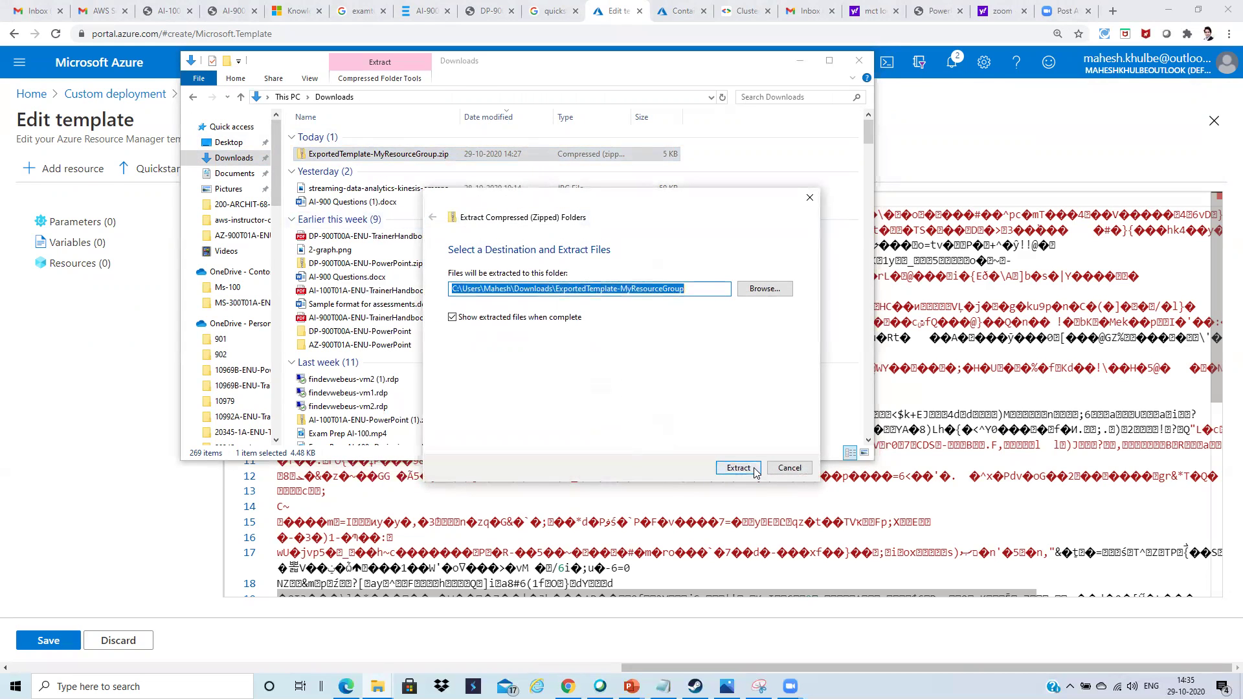
left_click(738, 468)
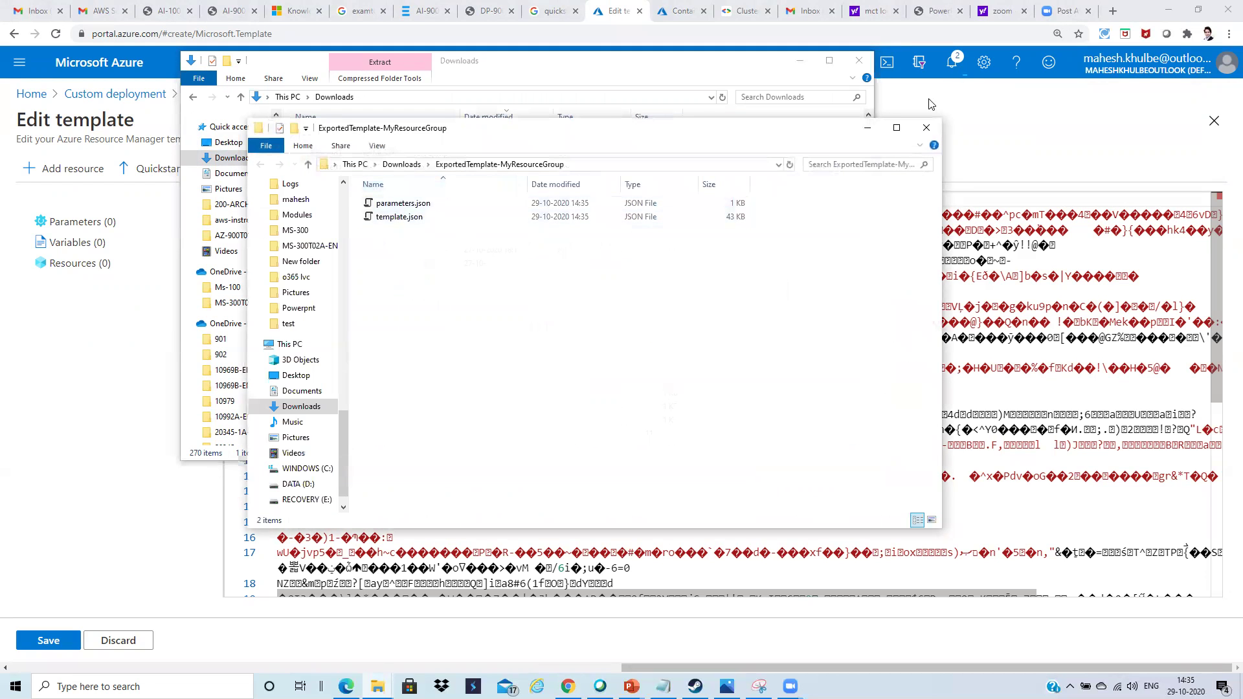
left_click(926, 127)
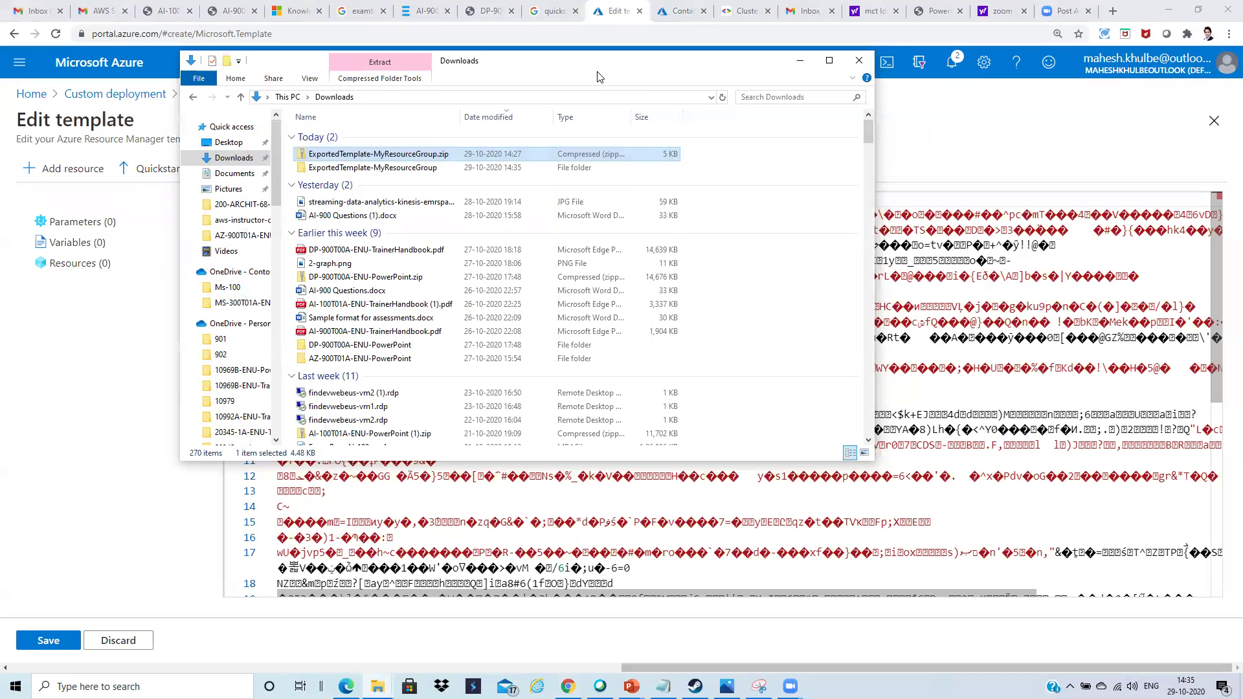
left_click_drag(598, 72, 542, 143)
left_click(799, 130)
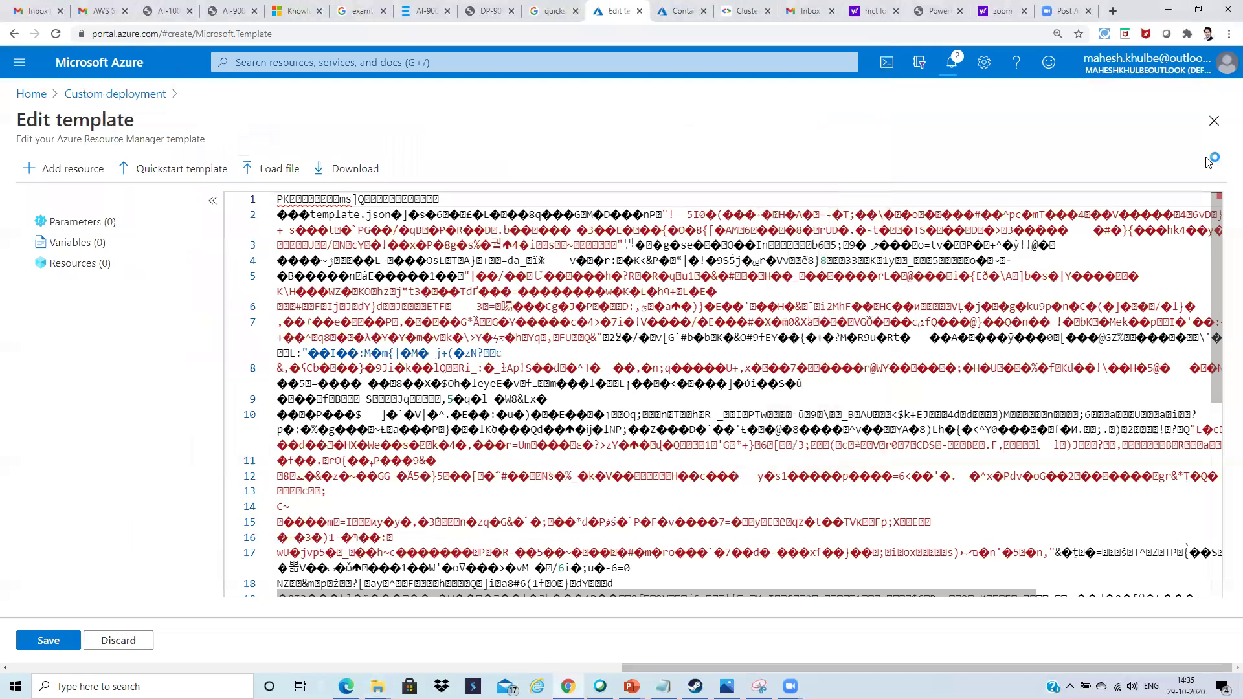
Discard the garbled template and load template.json from the ExportedTemplate-MyResourceGroup folder into a new editor
left_click(1212, 126)
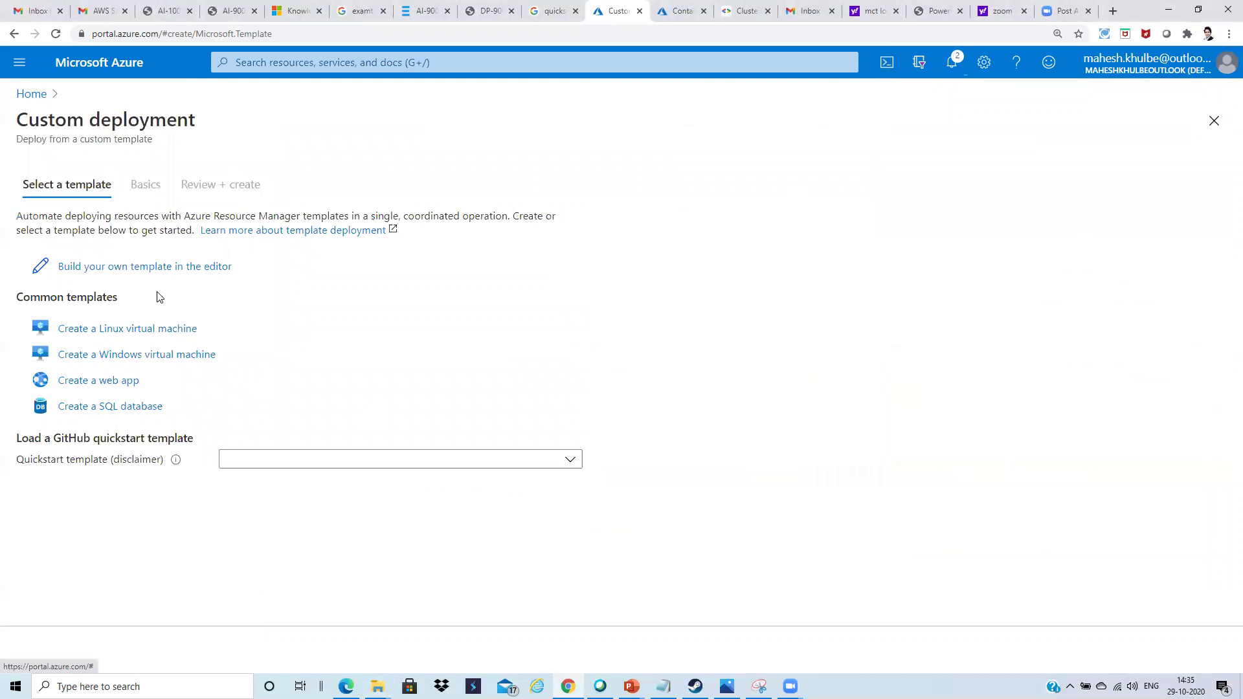
left_click(204, 269)
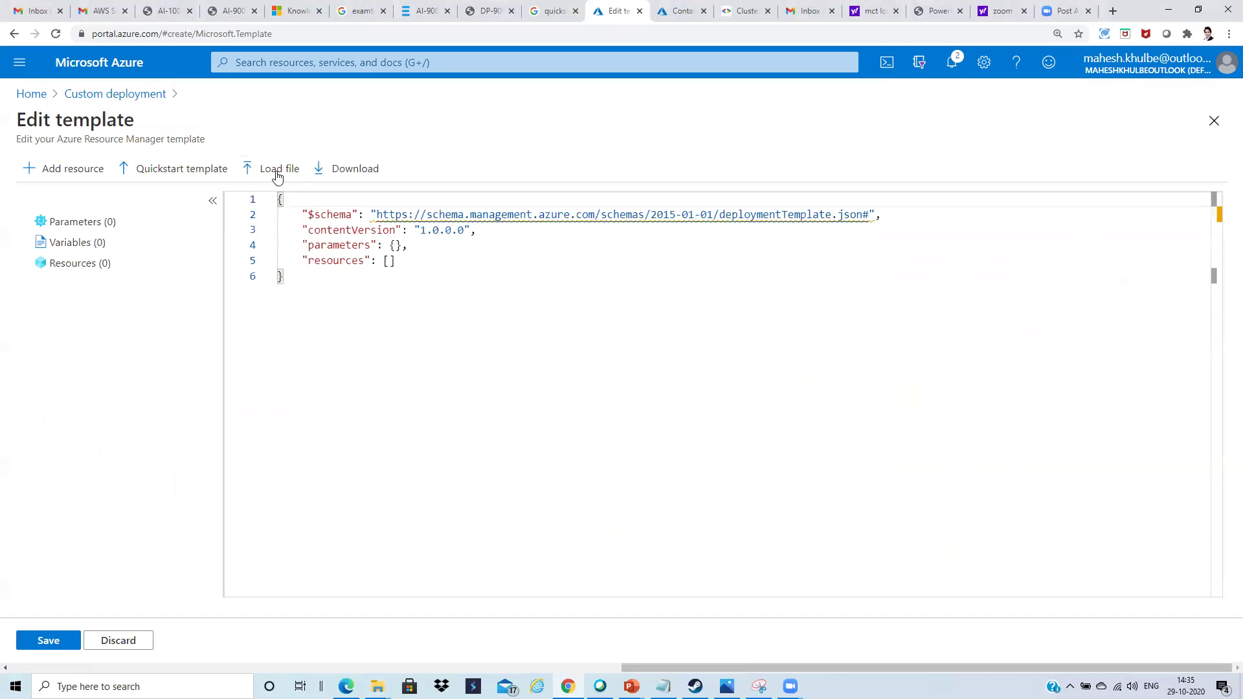
left_click(257, 171)
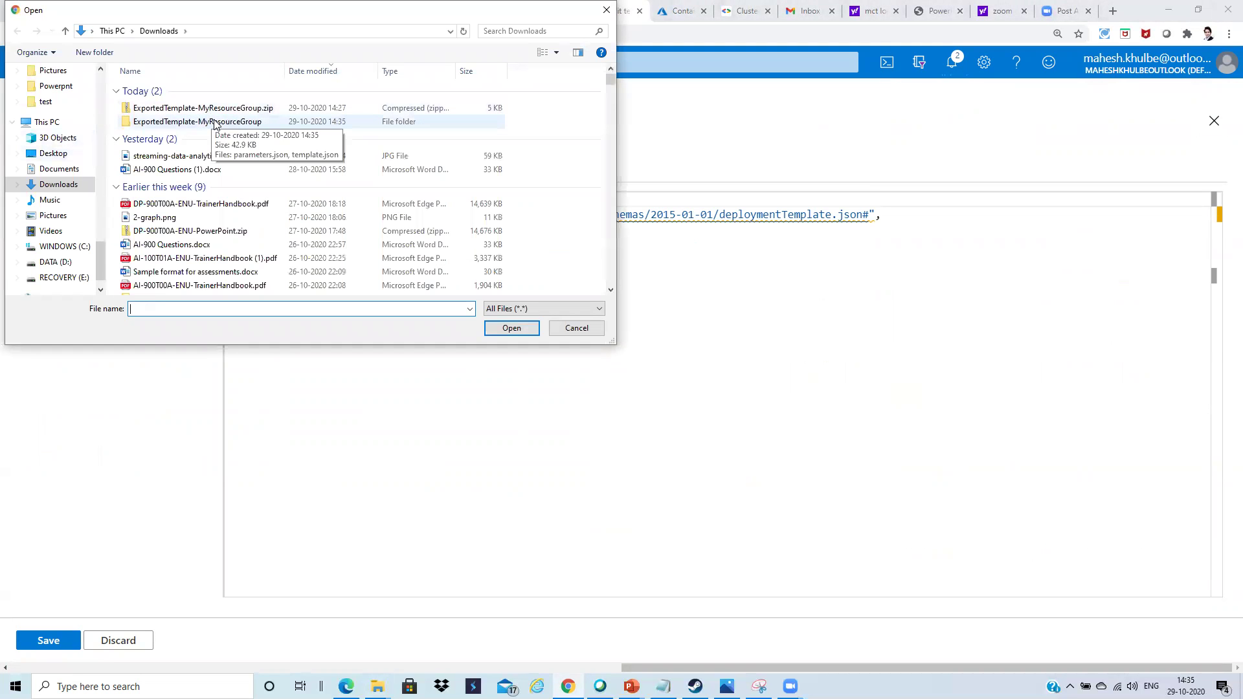
double_click(208, 122)
left_click(197, 108)
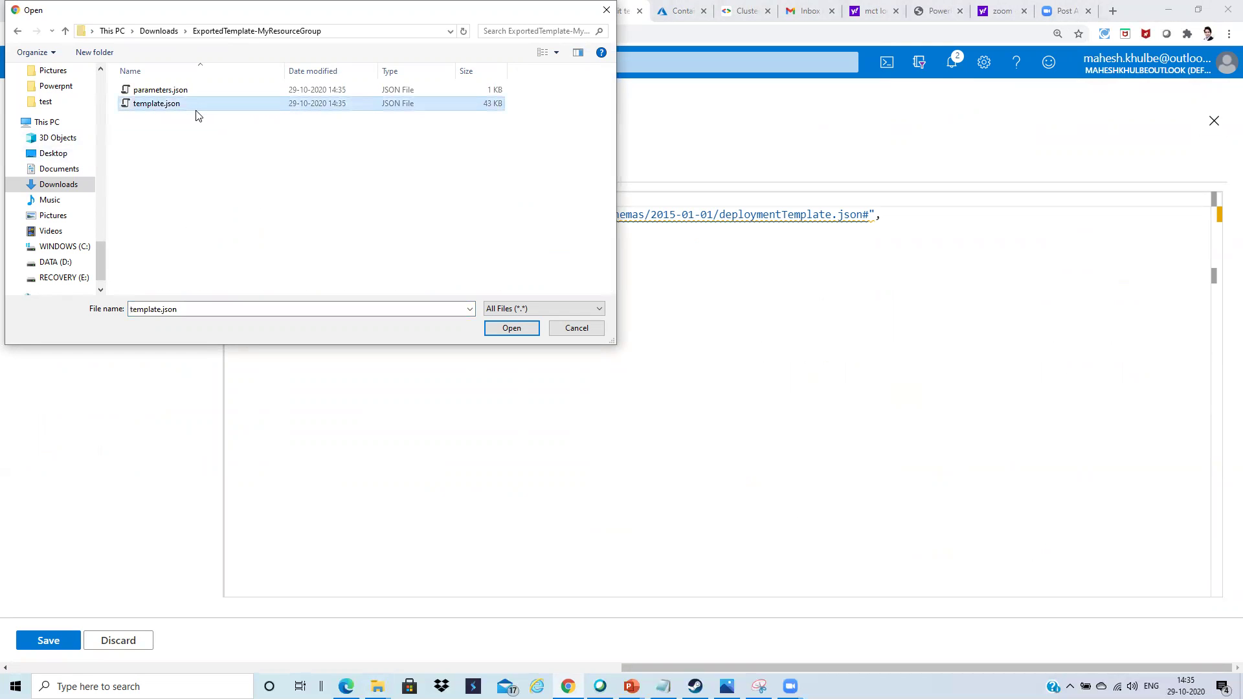
key("shift+Up")
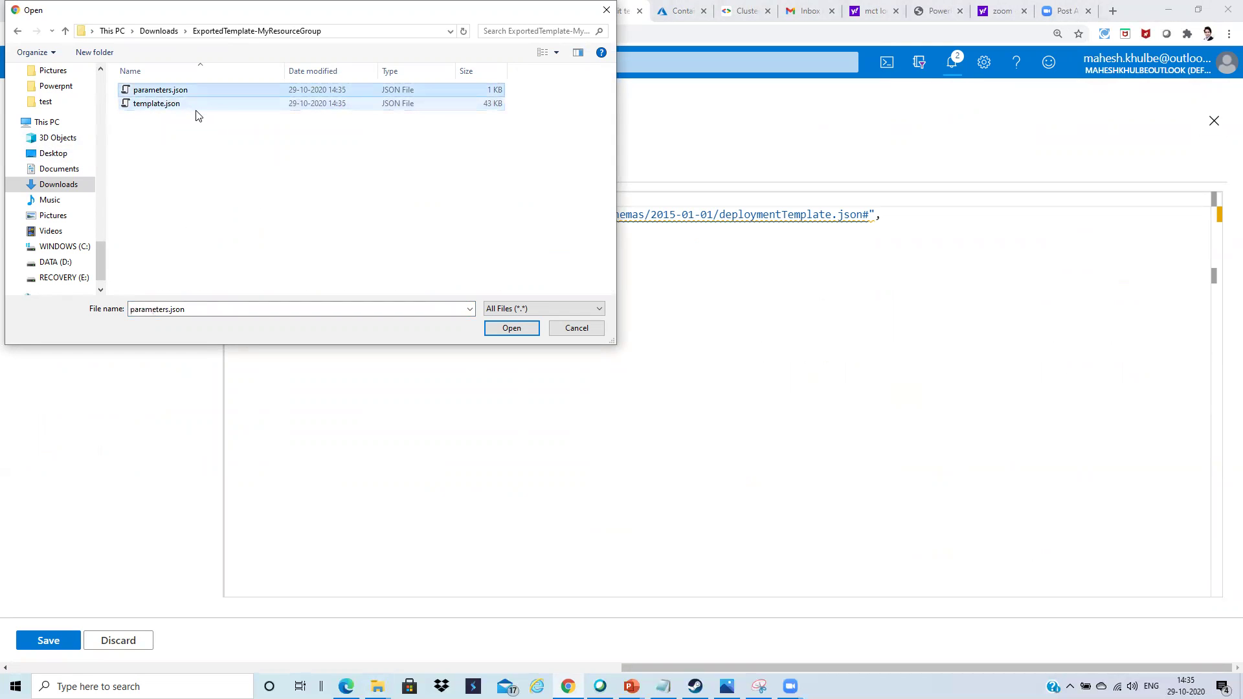
double_click(196, 110)
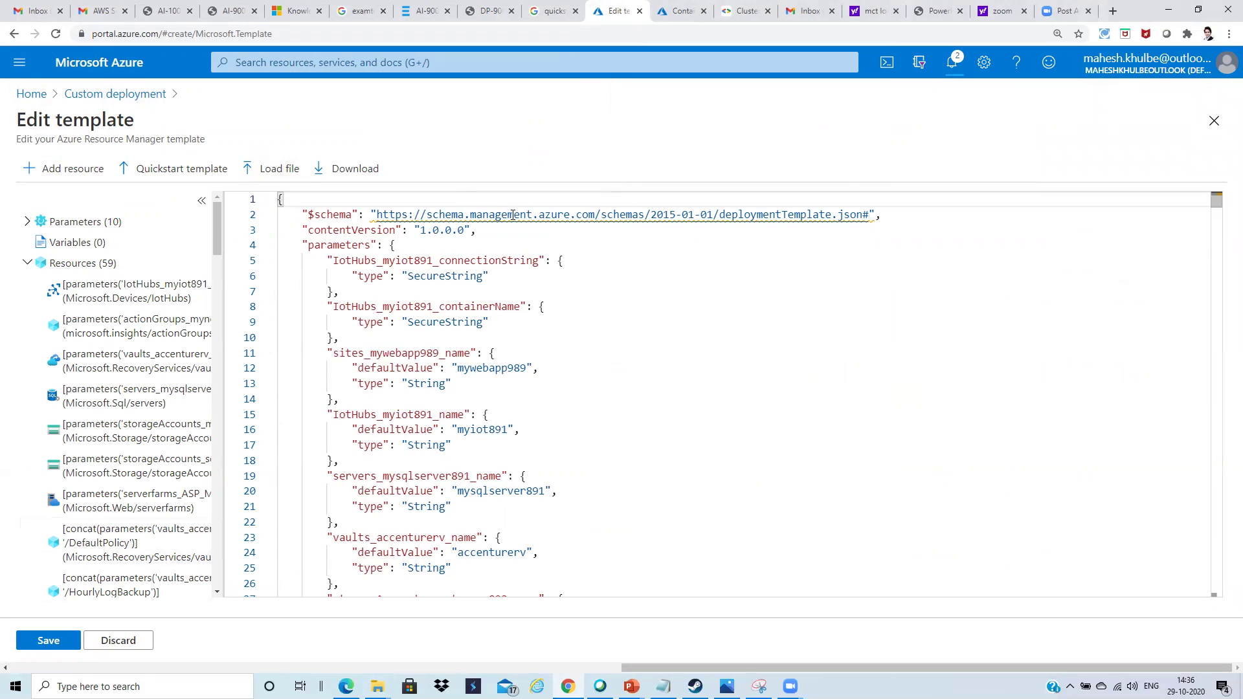
mouse_move(513, 215)
Check the in-progress deployment's details from the portal notifications
mouse_move(631, 686)
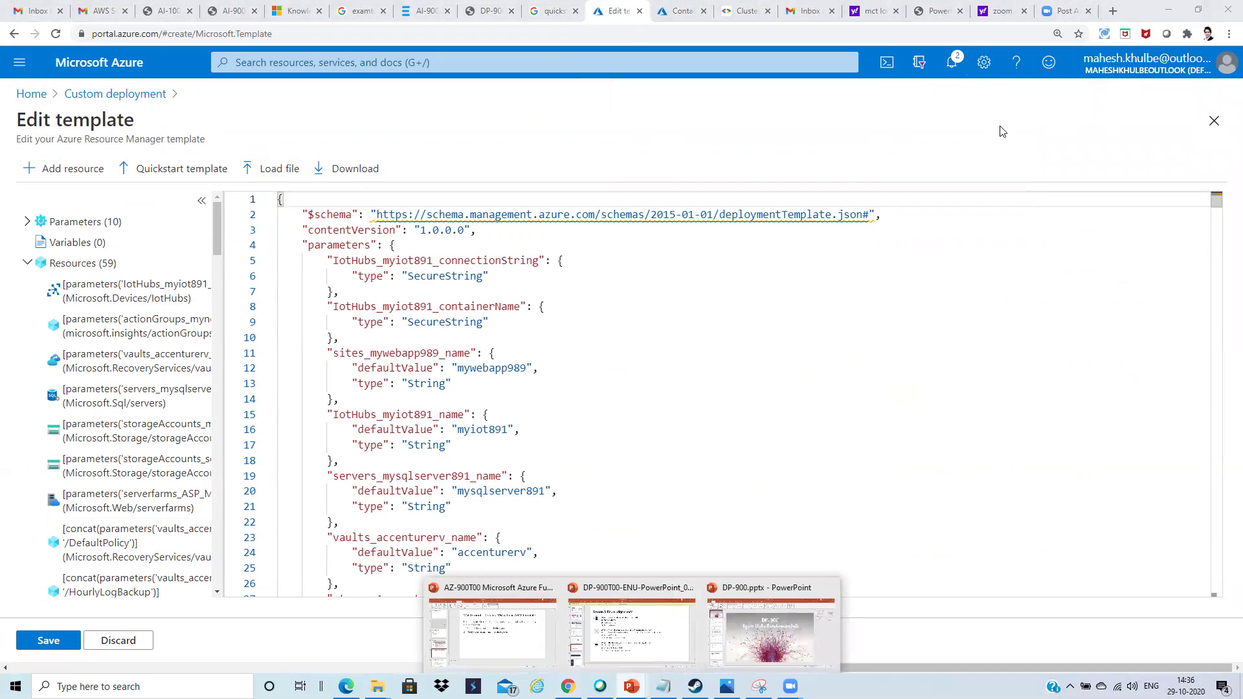
left_click(953, 65)
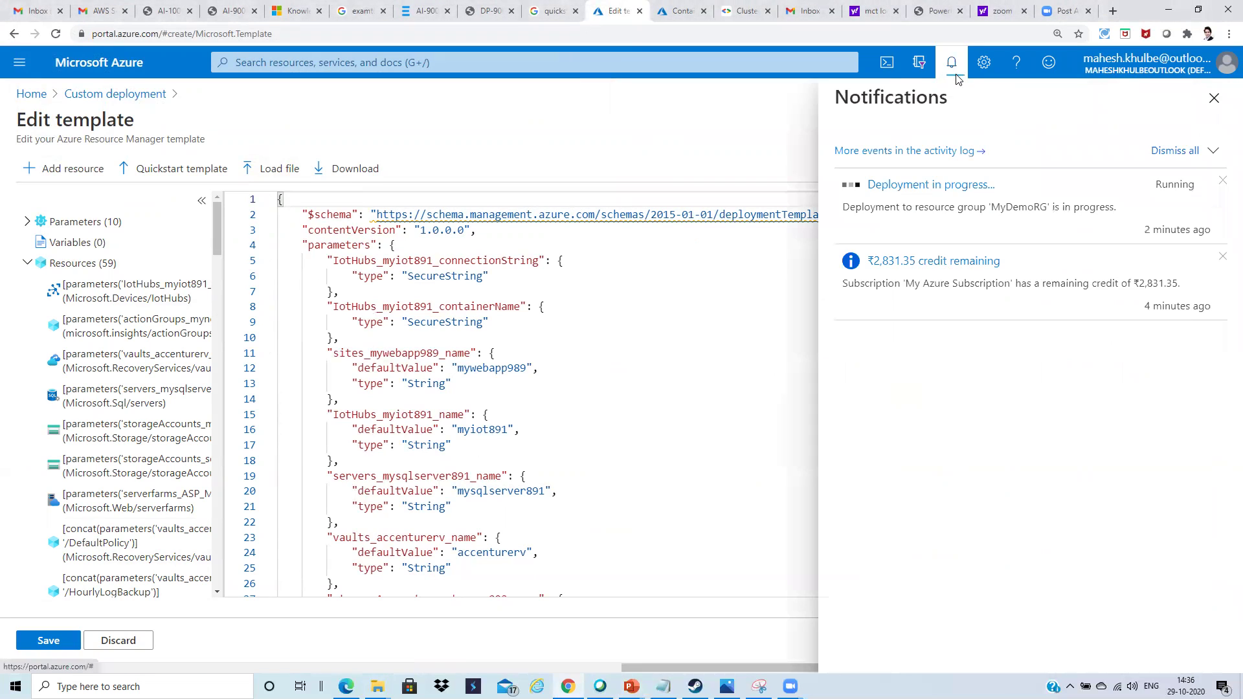
left_click(926, 186)
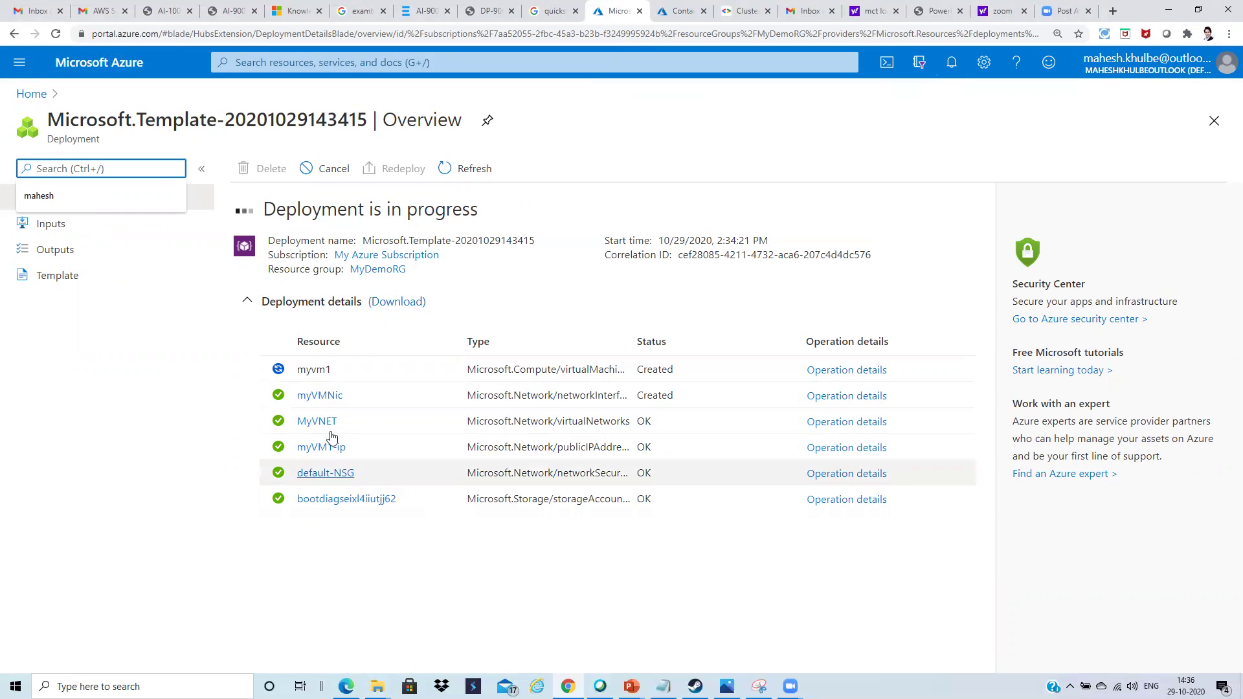
Search 'vm' and open Virtual machines, where myvm1 in MYDEMORG shows Creating
left_click(306, 62)
type("vm")
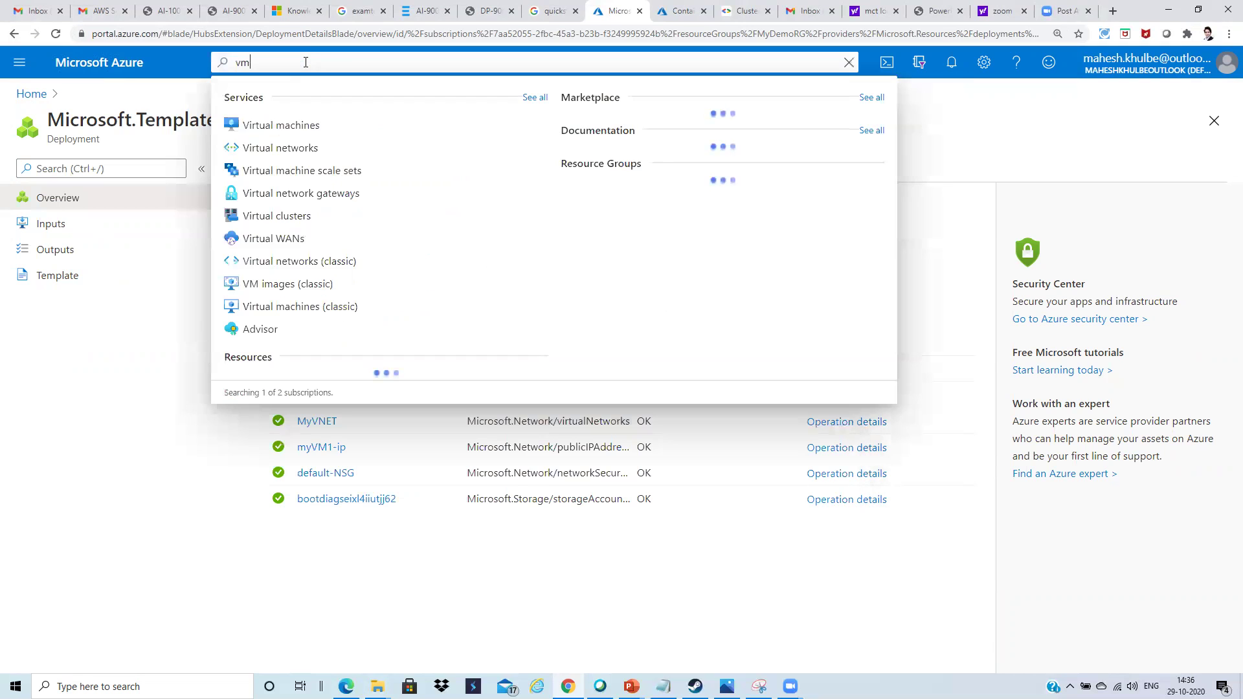
left_click(273, 146)
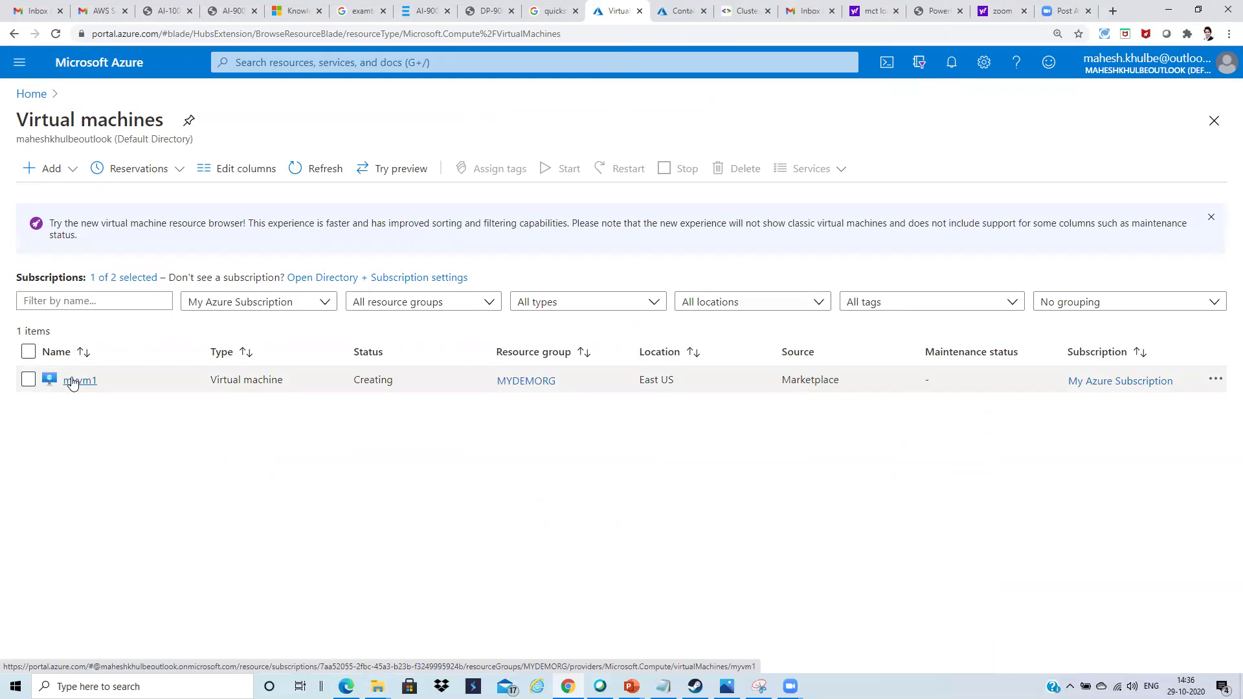
left_click_drag(393, 383, 363, 382)
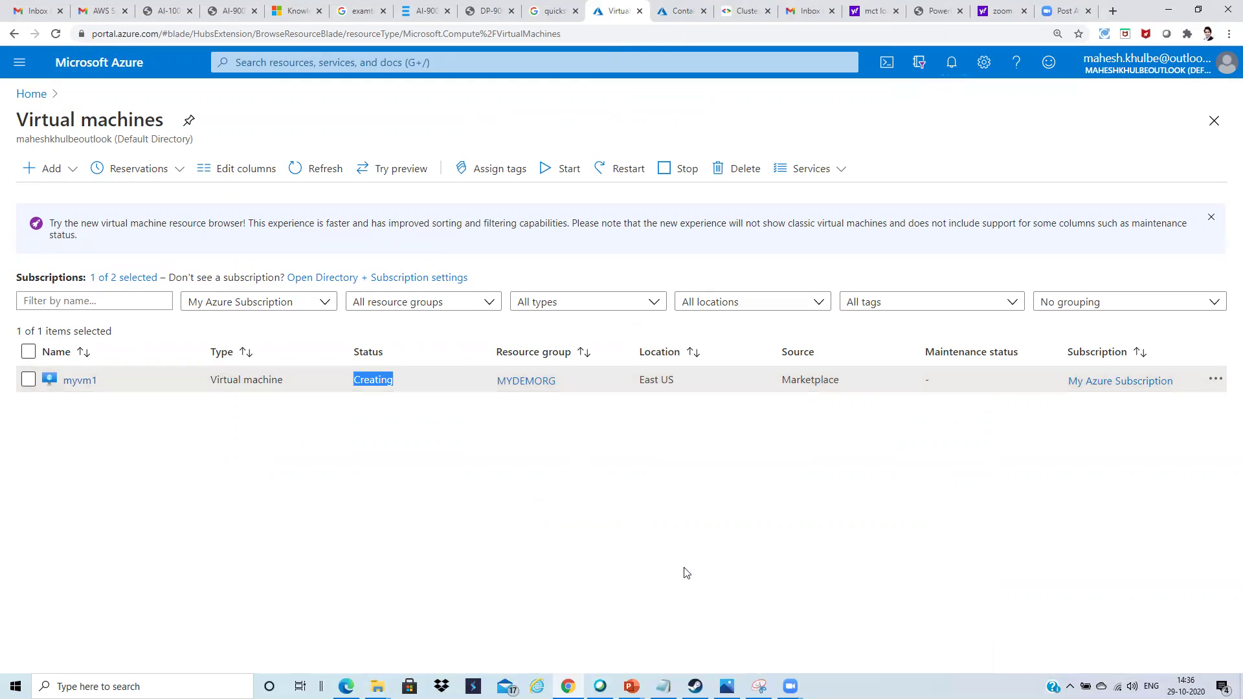
left_click(631, 686)
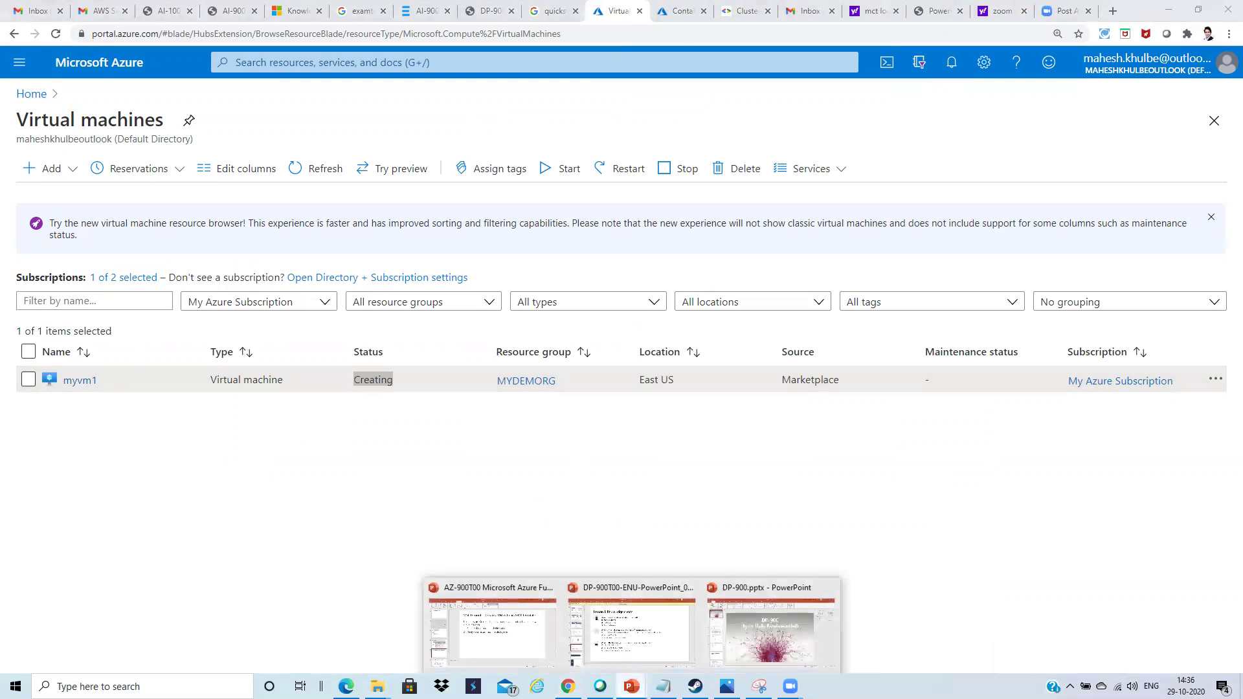
Show slide 41 of the AZ-900T00 deck on creating a VM with PowerShell, then return to Chrome
left_click(503, 639)
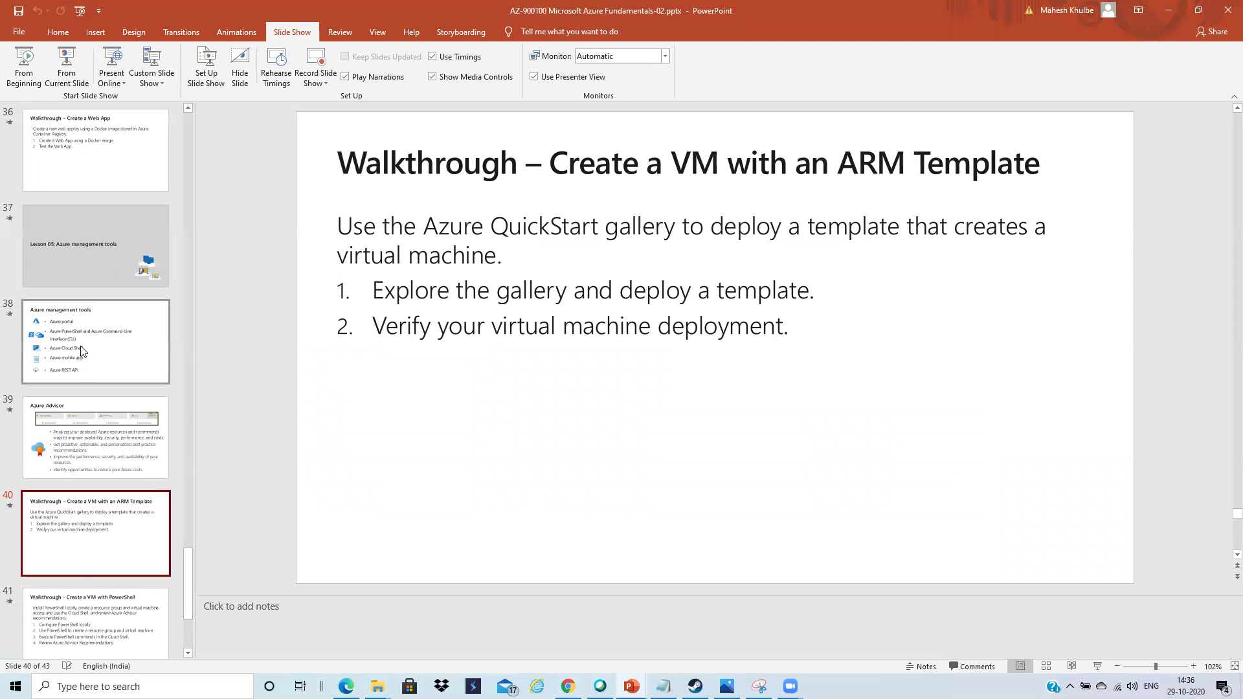
left_click(83, 636)
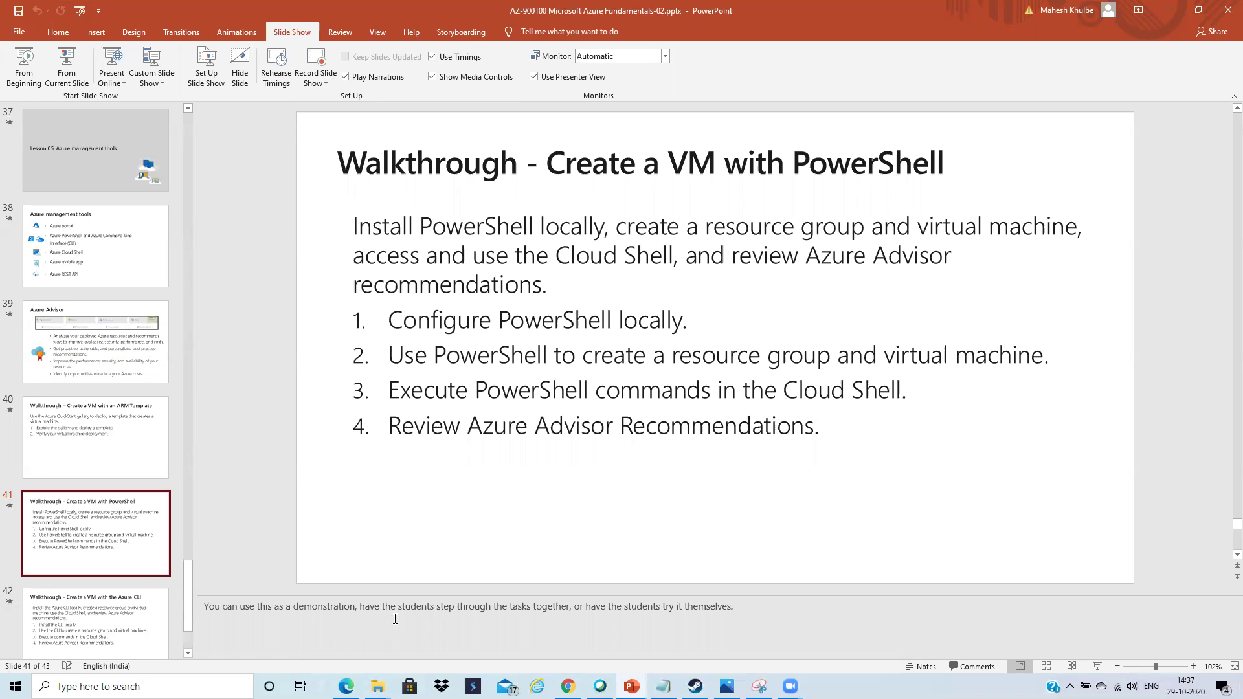
left_click(568, 686)
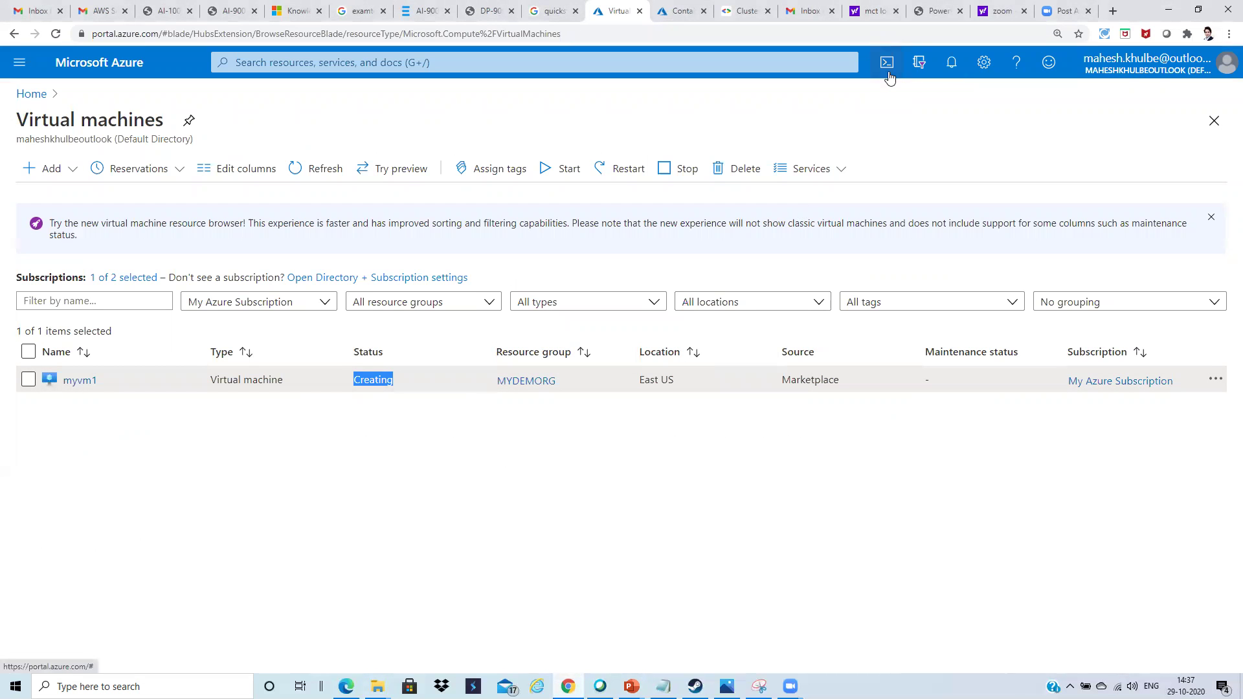
Start Cloud Shell and confirm switching it from Bash to PowerShell
left_click(888, 71)
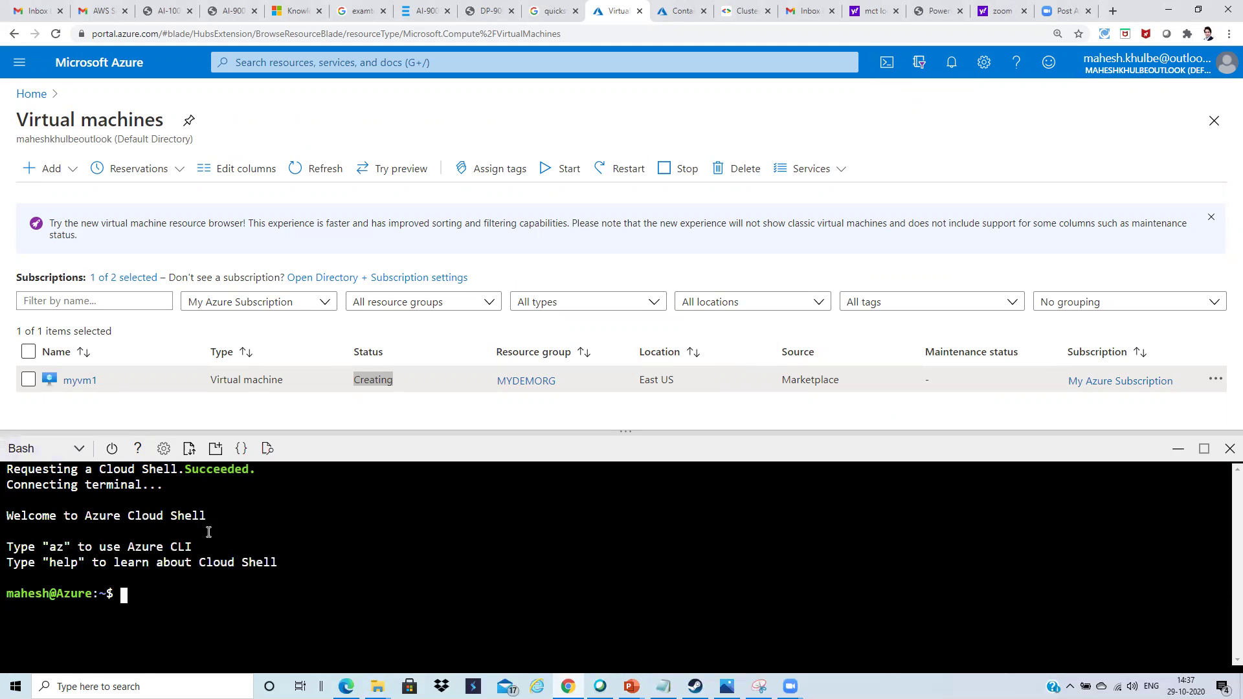
left_click(65, 451)
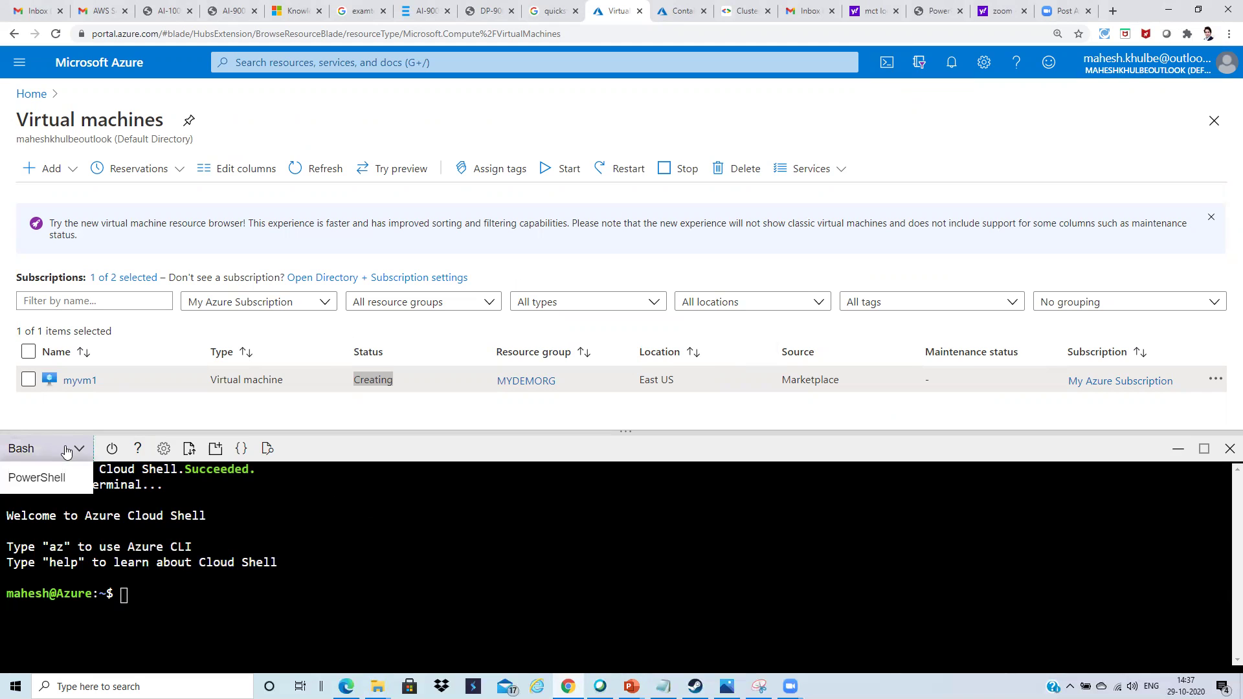
left_click(76, 471)
left_click(545, 605)
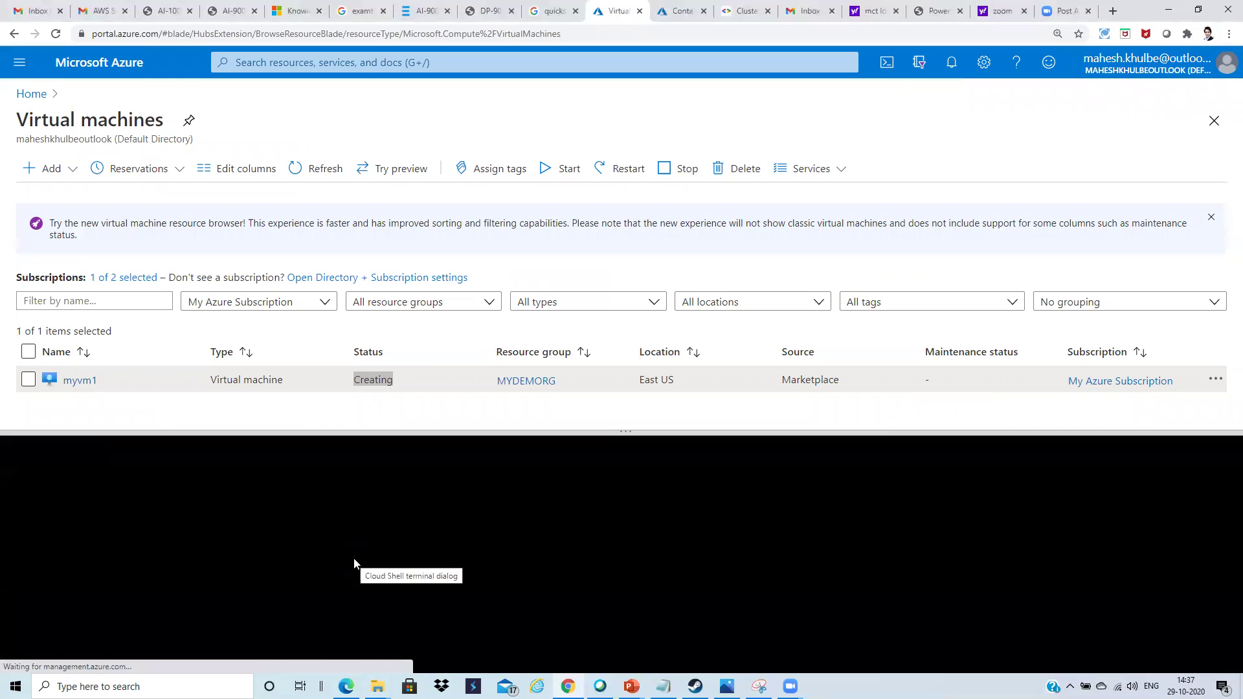